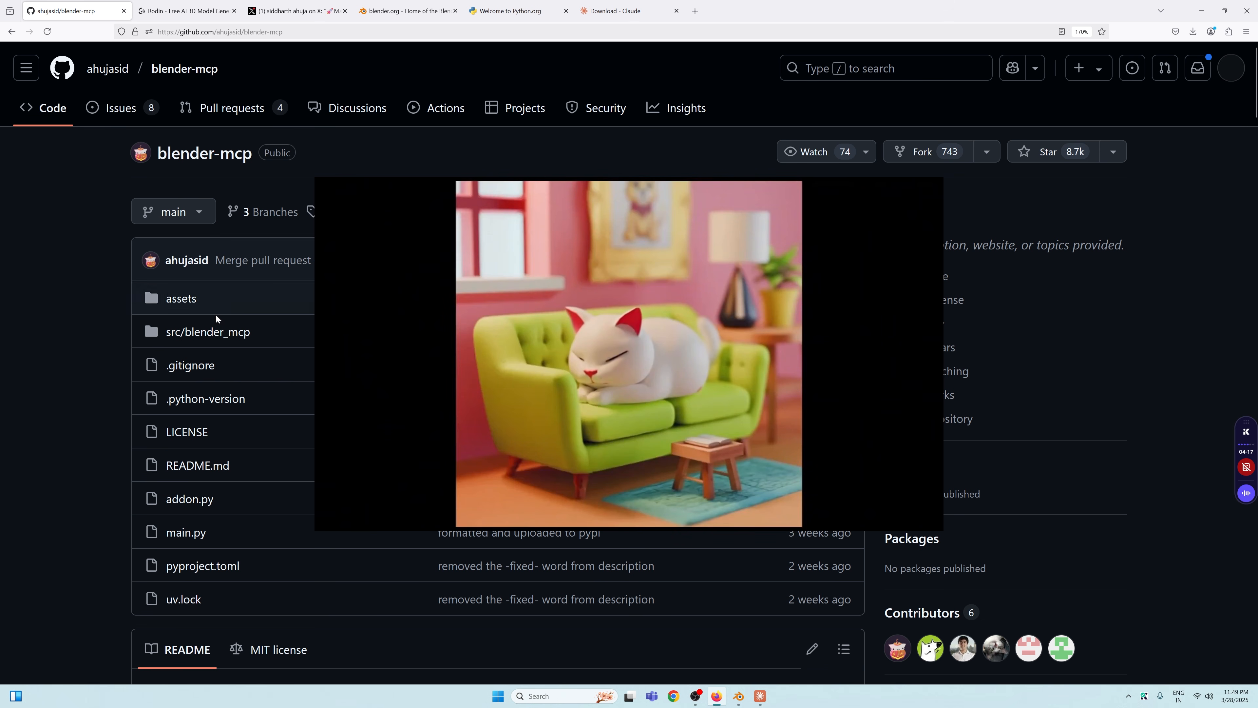
Step: View the X post announcing the major Blender MCP update, focusing on the mention of DeemosTech's Rodin AI
click(297, 10)
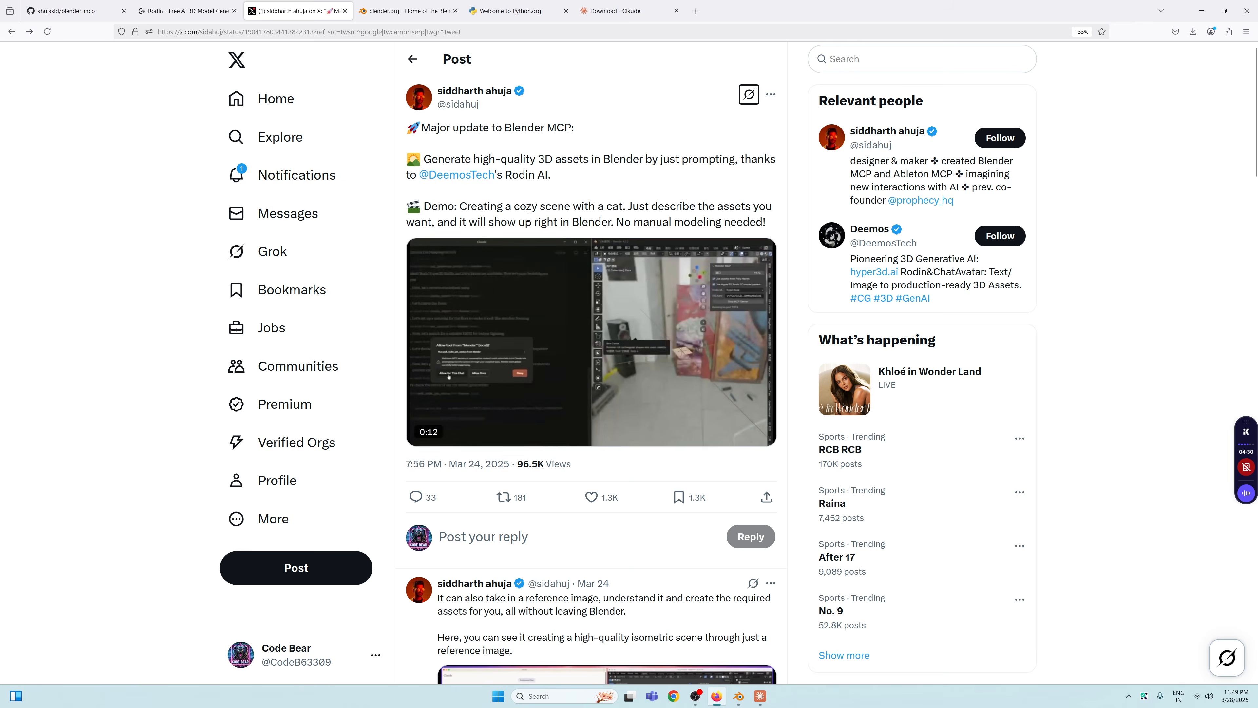
scroll(588, 169, down, 2)
scroll(545, 173, up, 2)
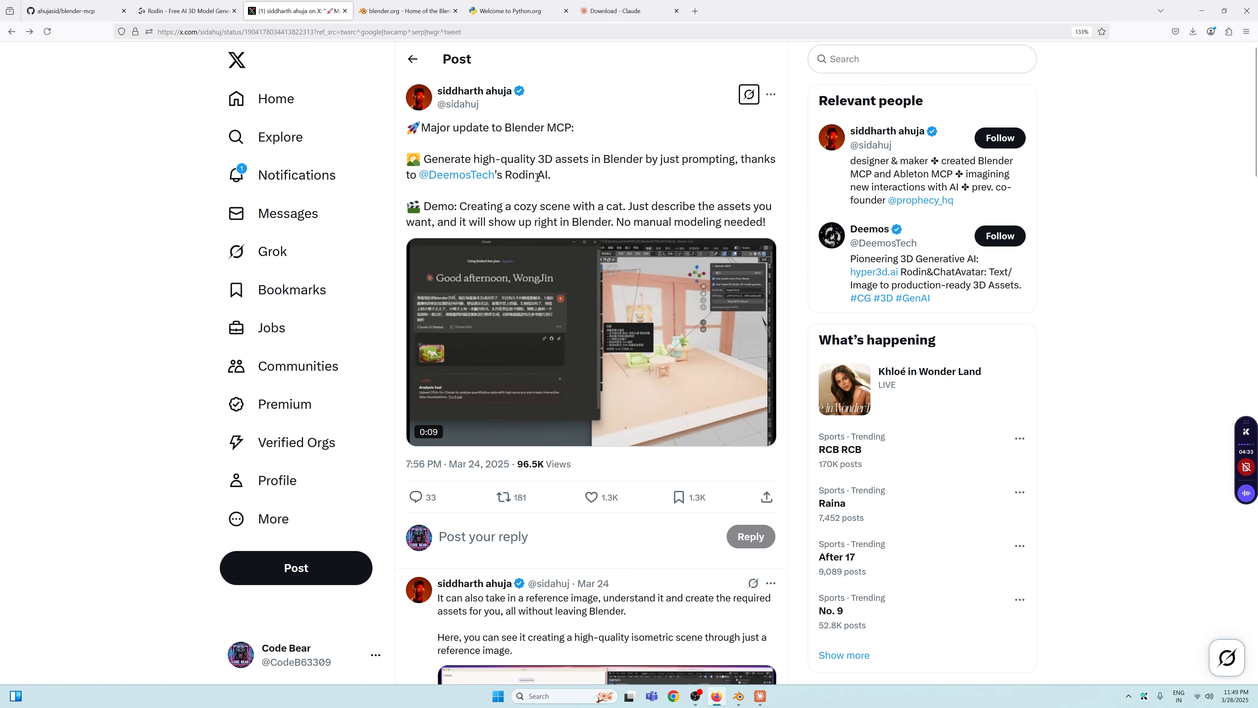
drag(504, 178, 548, 176)
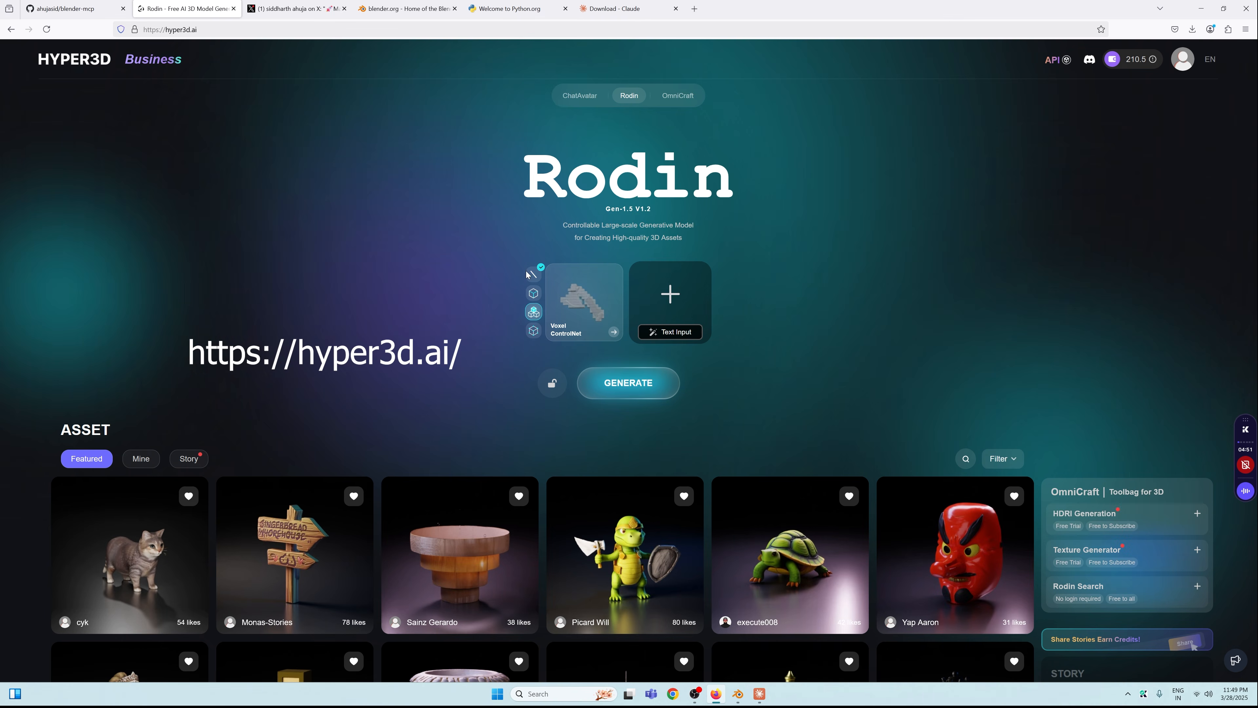
Step: Browse the featured 3D assets on the Hyper3D Rodin site
scroll(686, 559, down, 3)
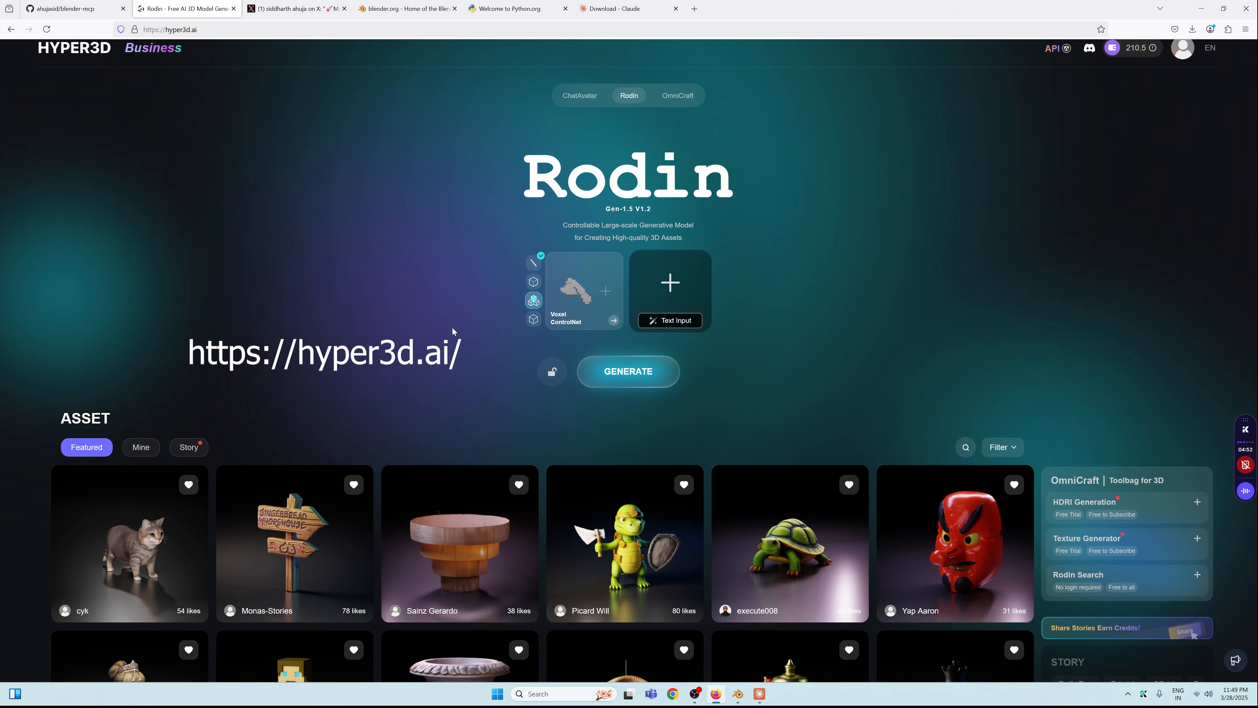
scroll(453, 332, down, 3)
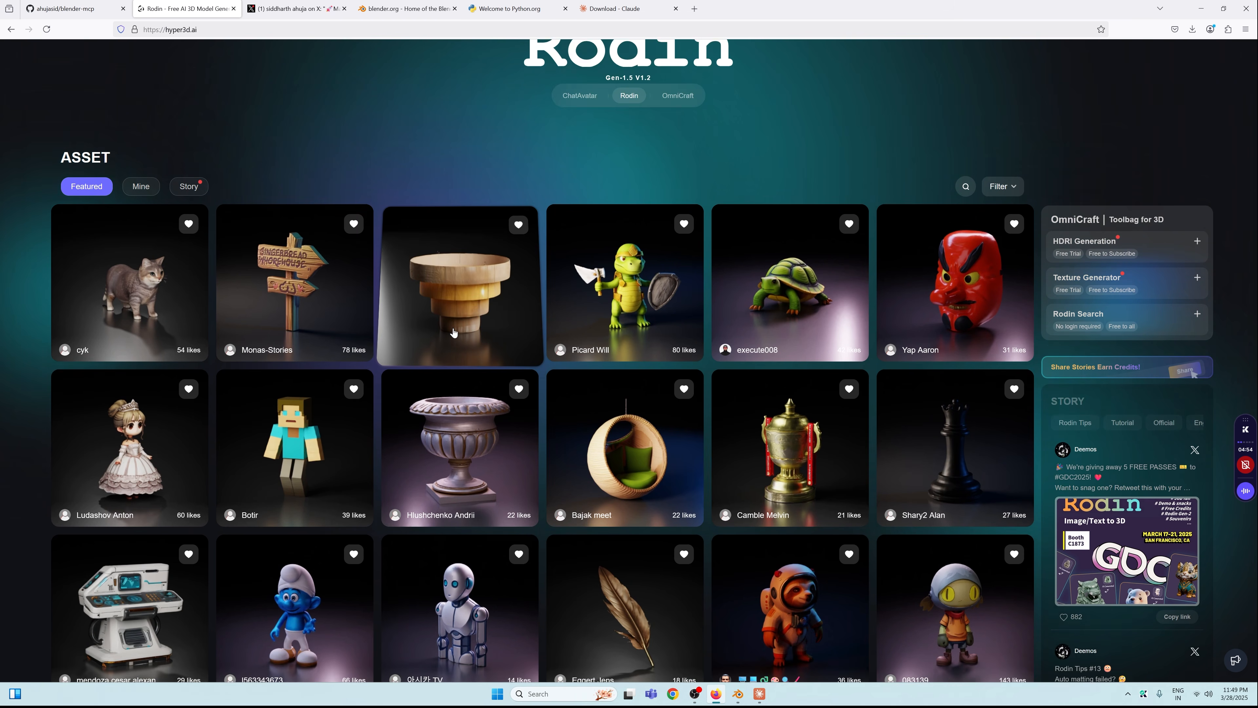
scroll(453, 332, down, 1)
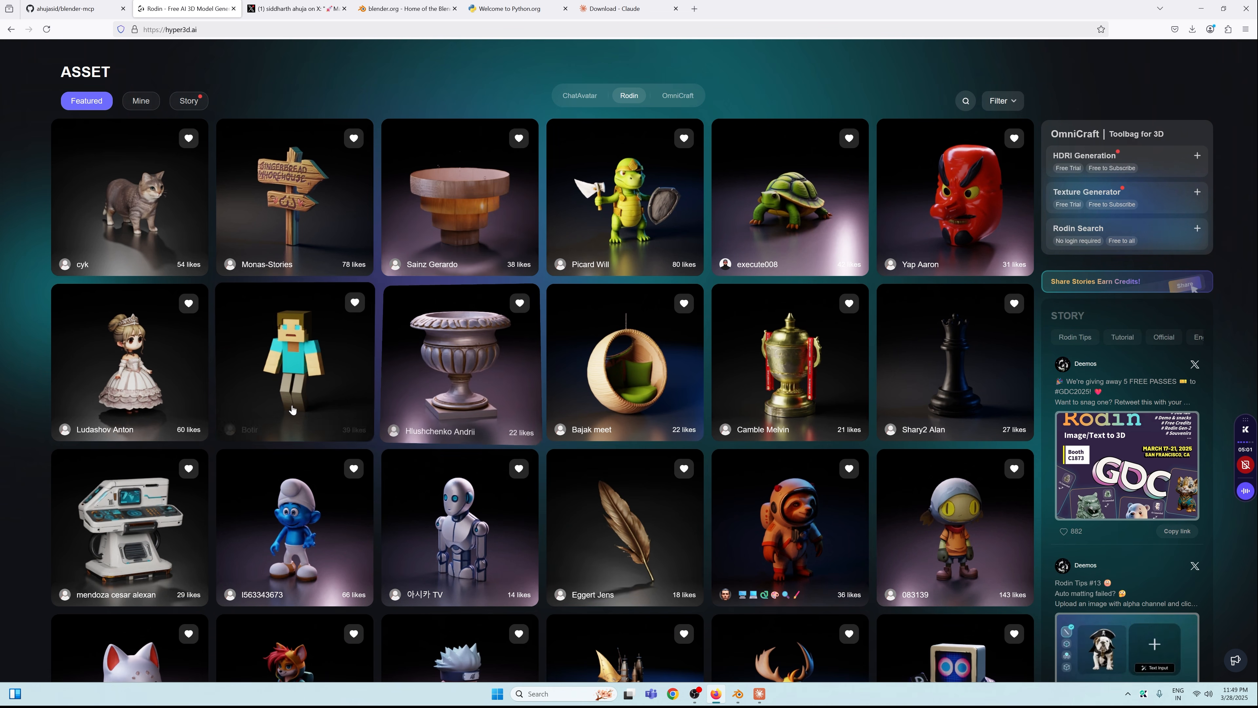
scroll(466, 315, up, 3)
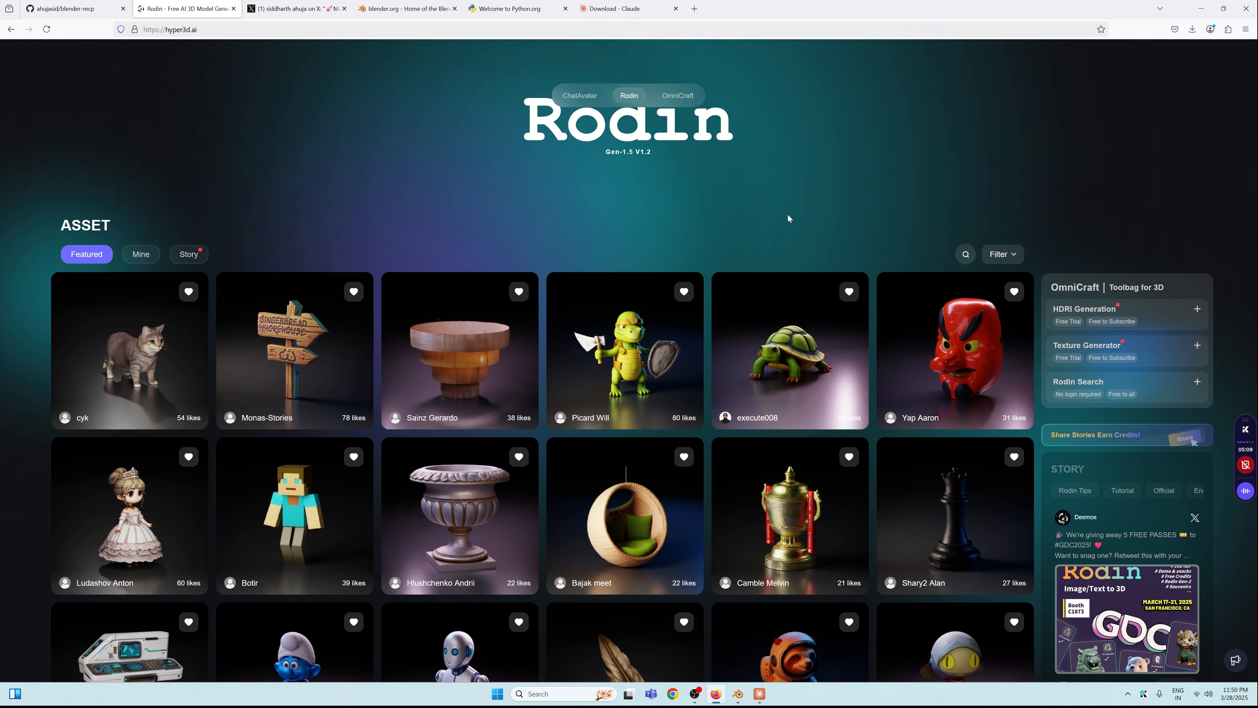
scroll(772, 218, up, 3)
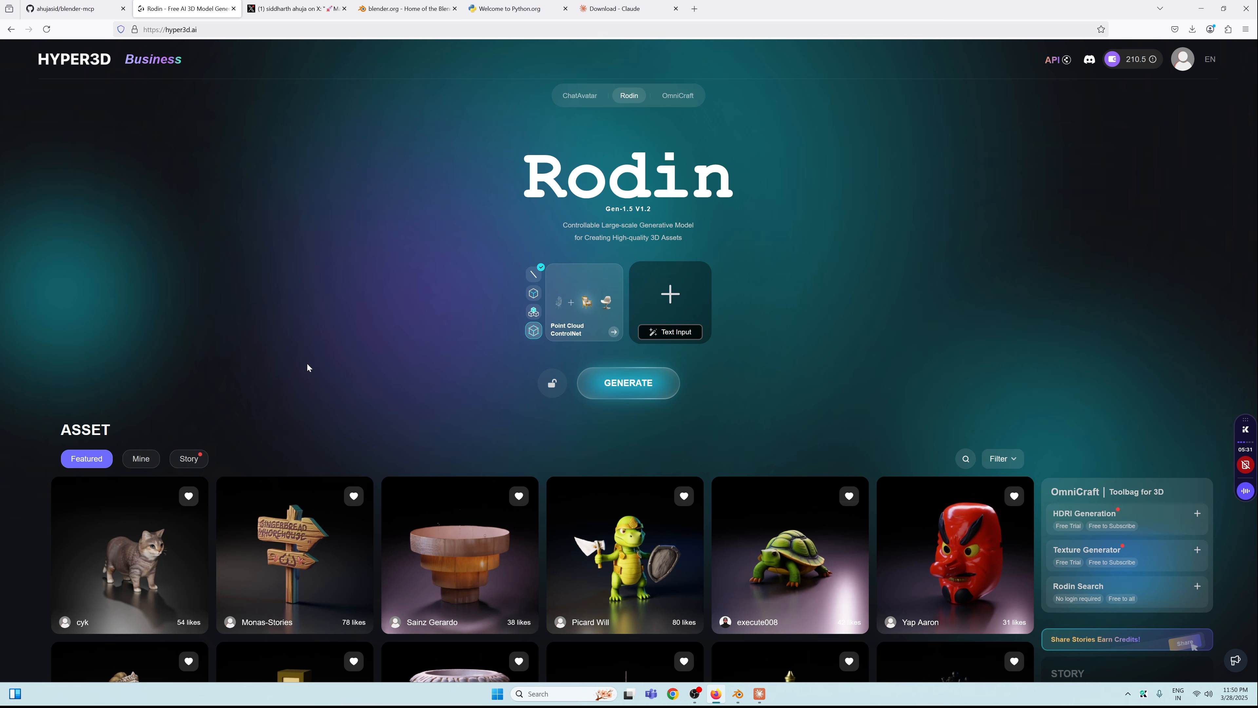
Step: Look through the blender-mcp GitHub repository, including the README's release notes, features, components and installation sections
click(86, 9)
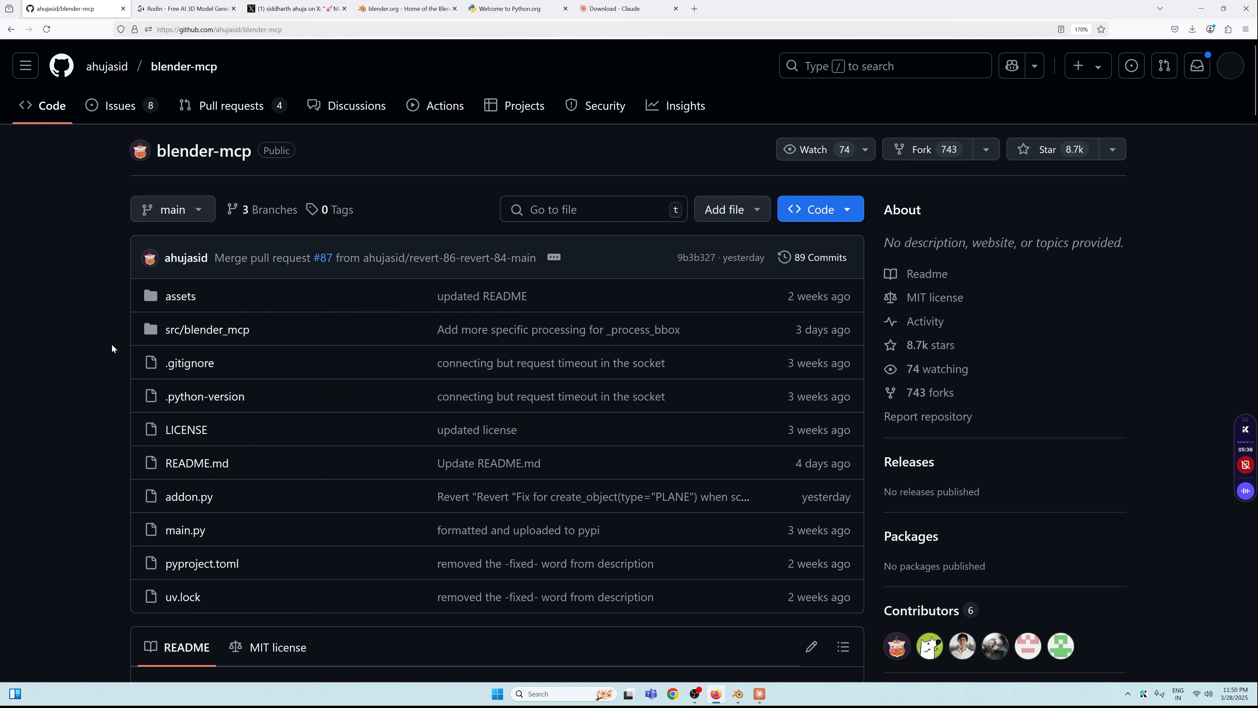
scroll(225, 334, down, 5)
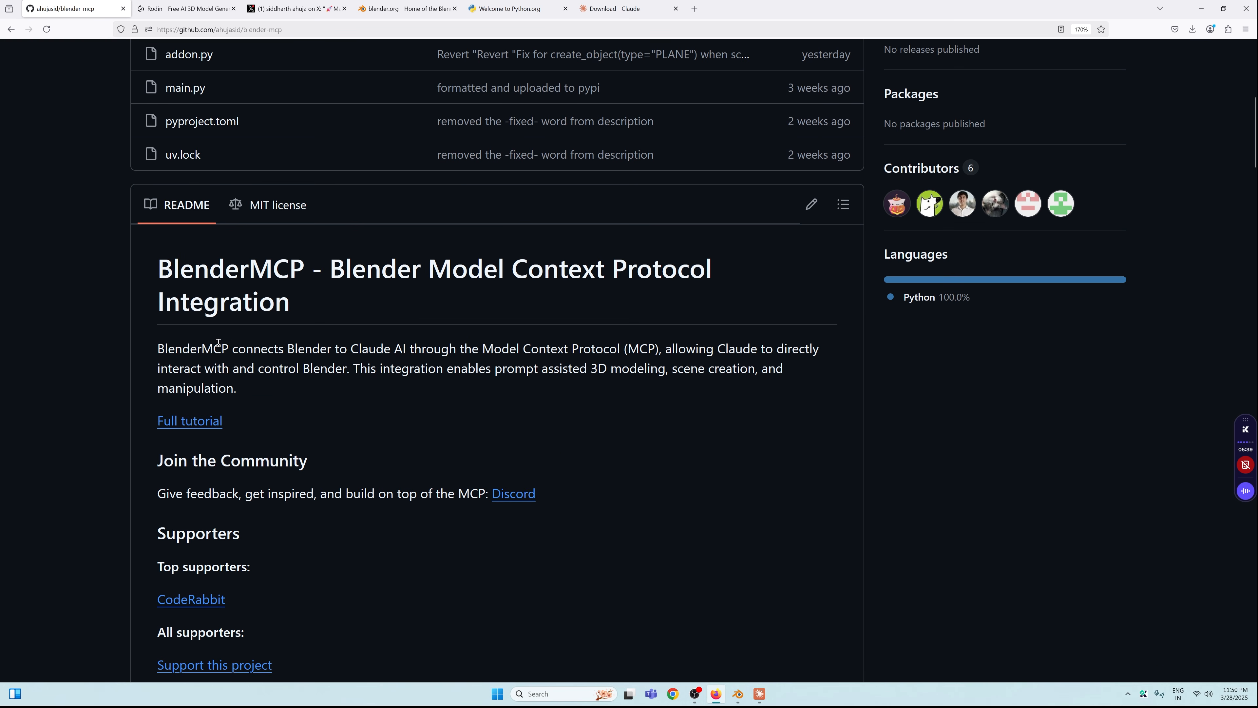
scroll(224, 335, down, 3)
scroll(218, 345, down, 5)
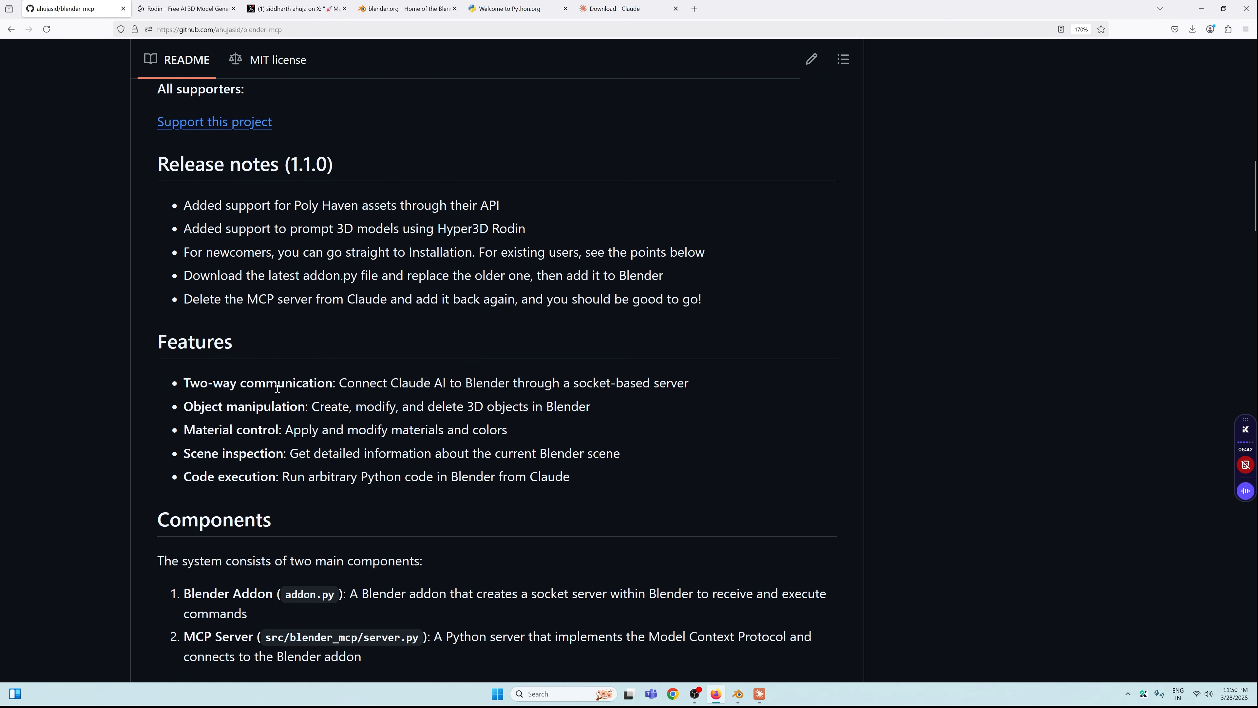
scroll(278, 388, down, 2)
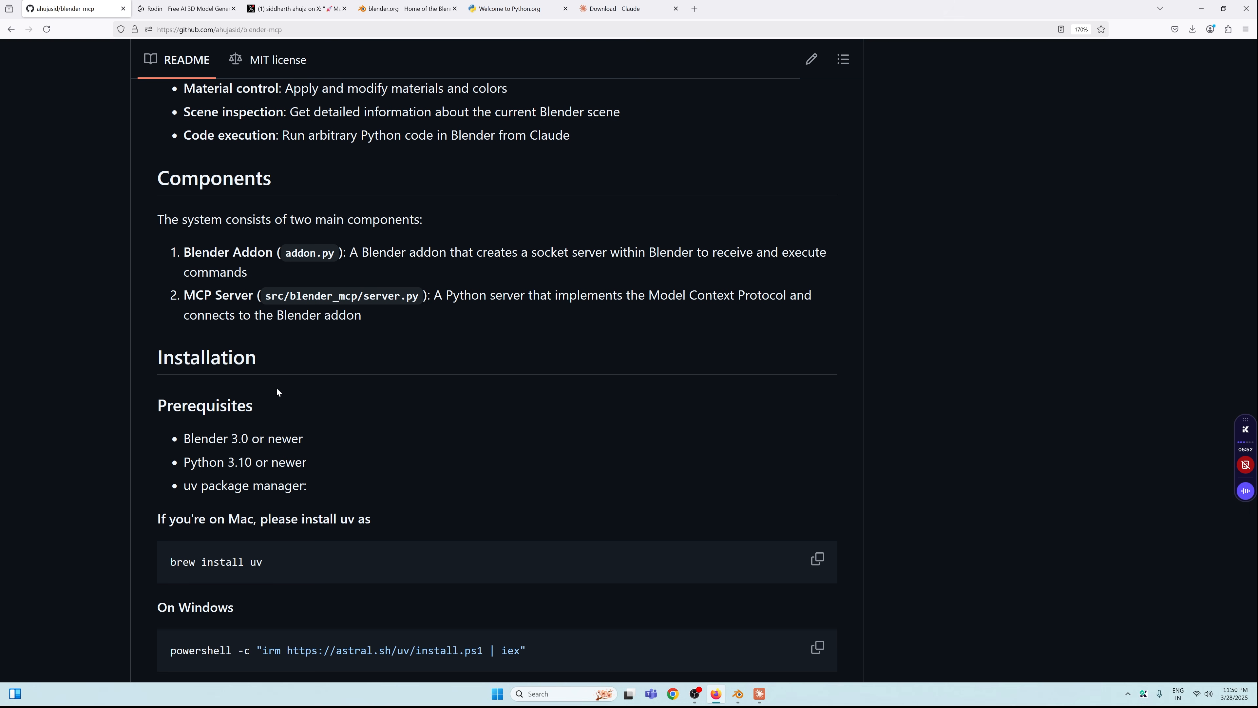
scroll(263, 349, up, 7)
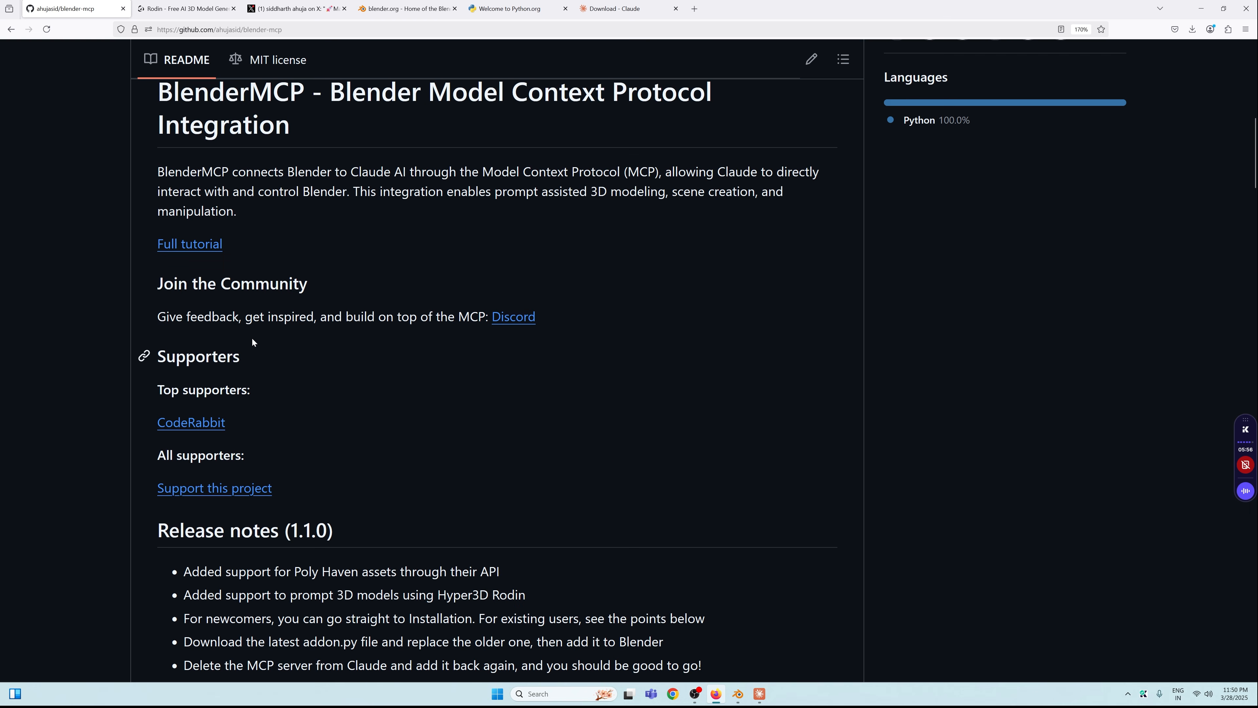
scroll(241, 202, up, 5)
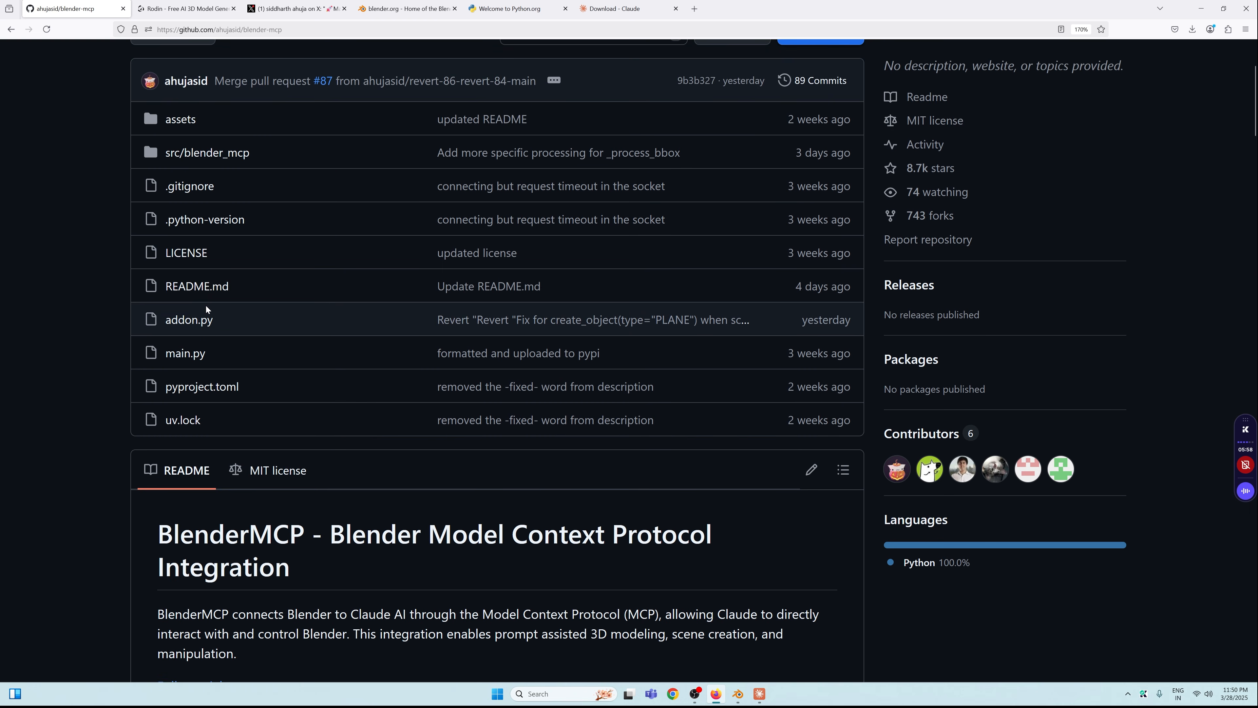
Step: Examine the installation prerequisites in the README: the required Blender version, Python version and uv package manager
scroll(206, 307, down, 10)
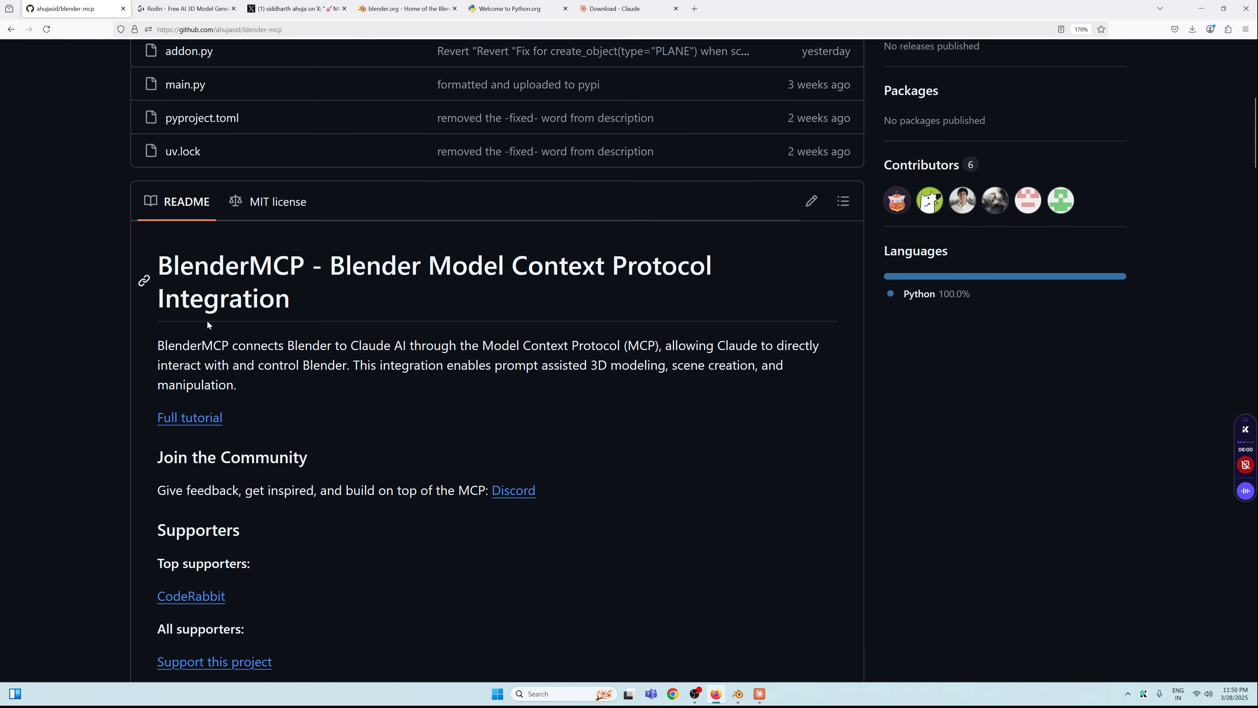
scroll(208, 322, down, 2)
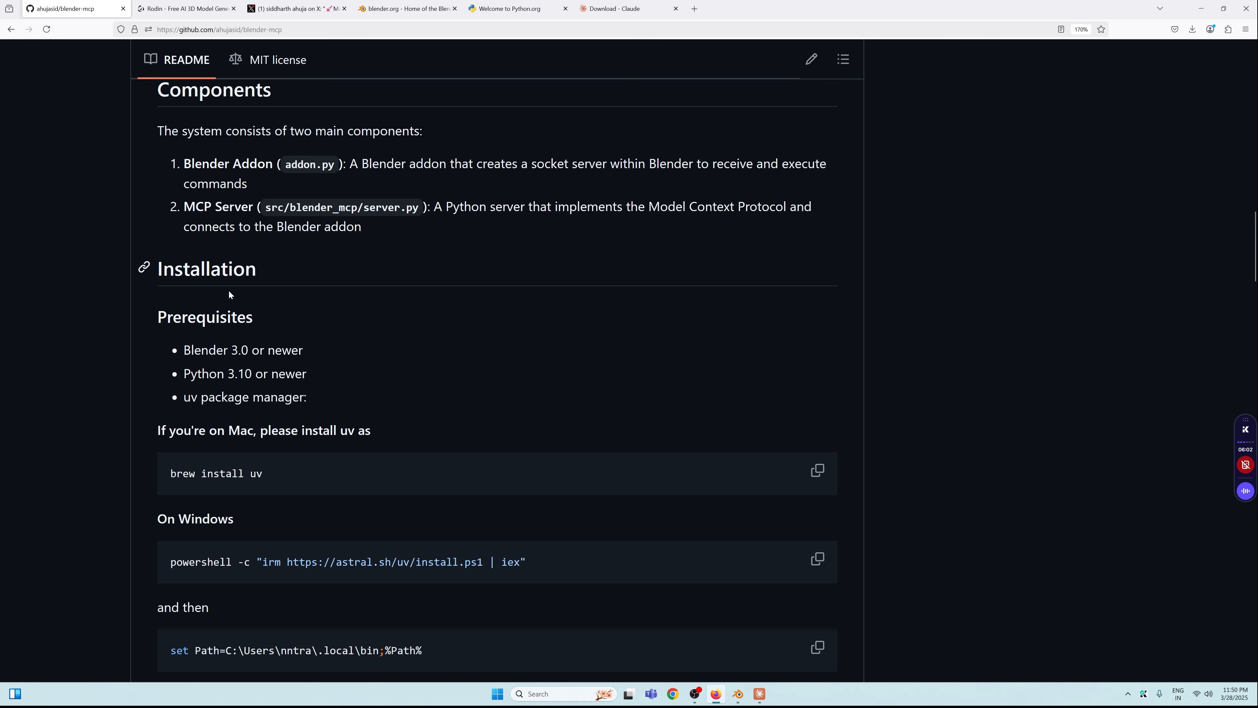
double_click(187, 350)
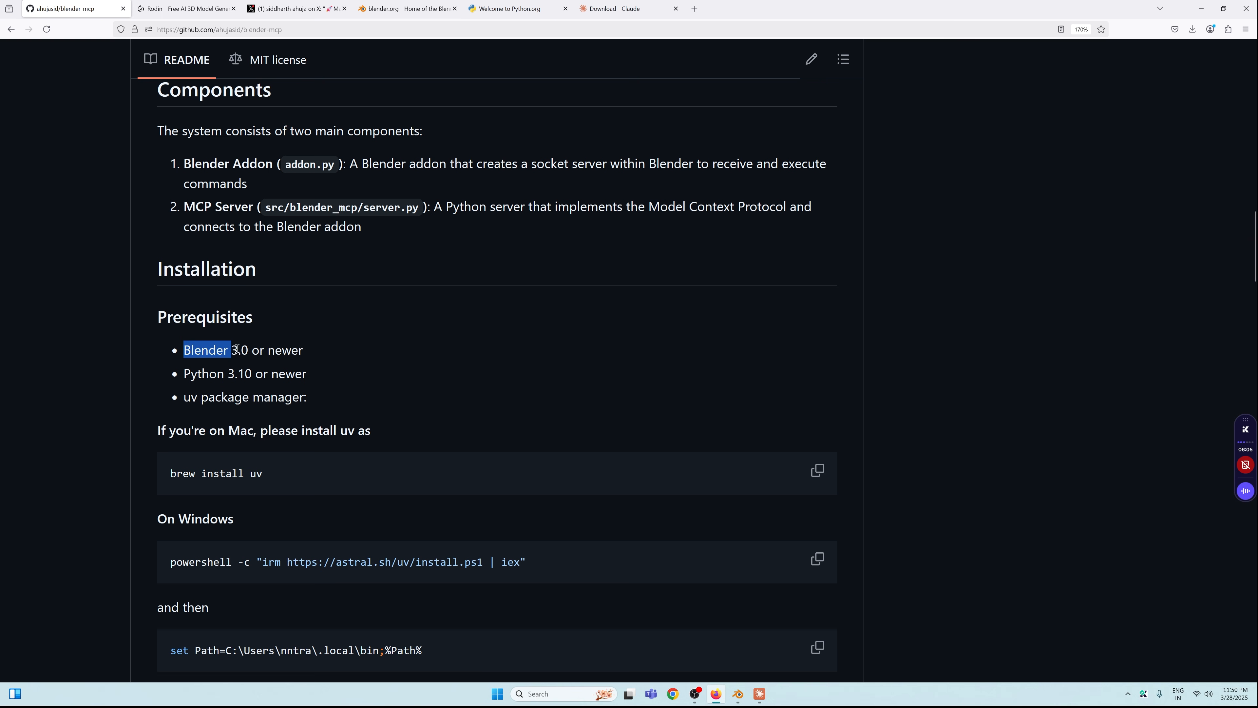
mouse_move(236, 349)
mouse_down()
mouse_move(247, 349)
mouse_move(228, 369)
mouse_move(252, 369)
mouse_up()
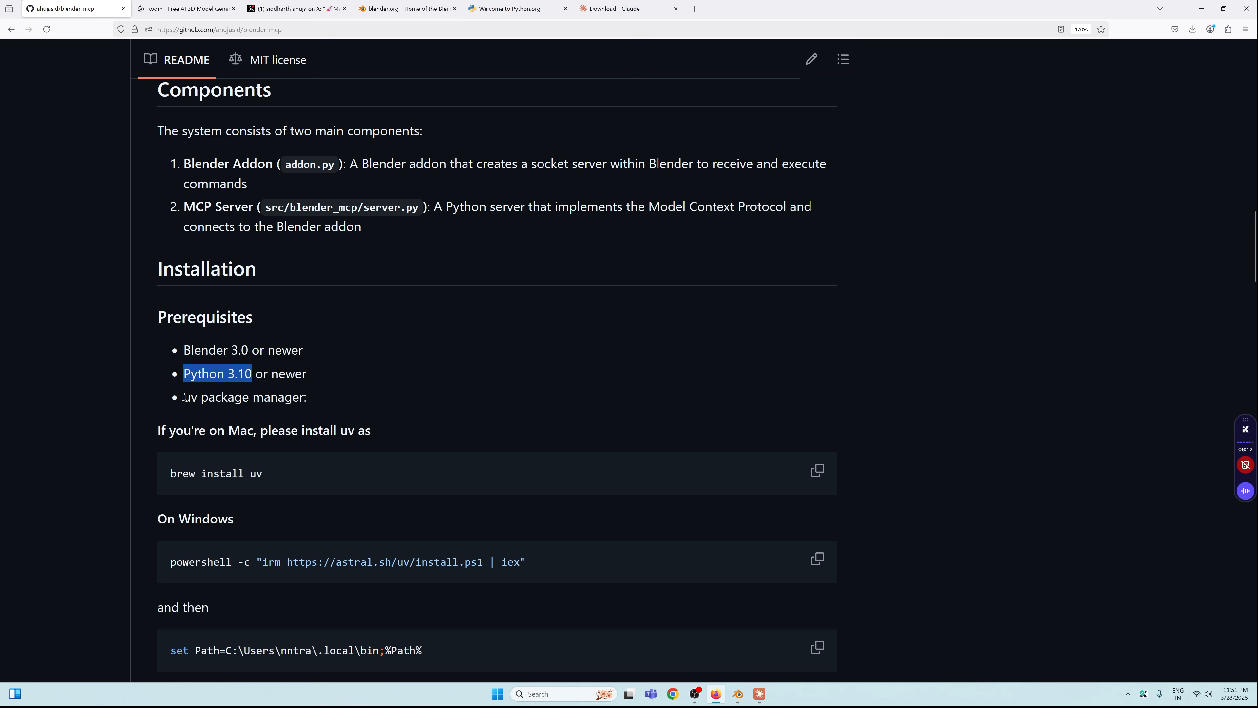
drag(184, 397, 307, 398)
click(325, 401)
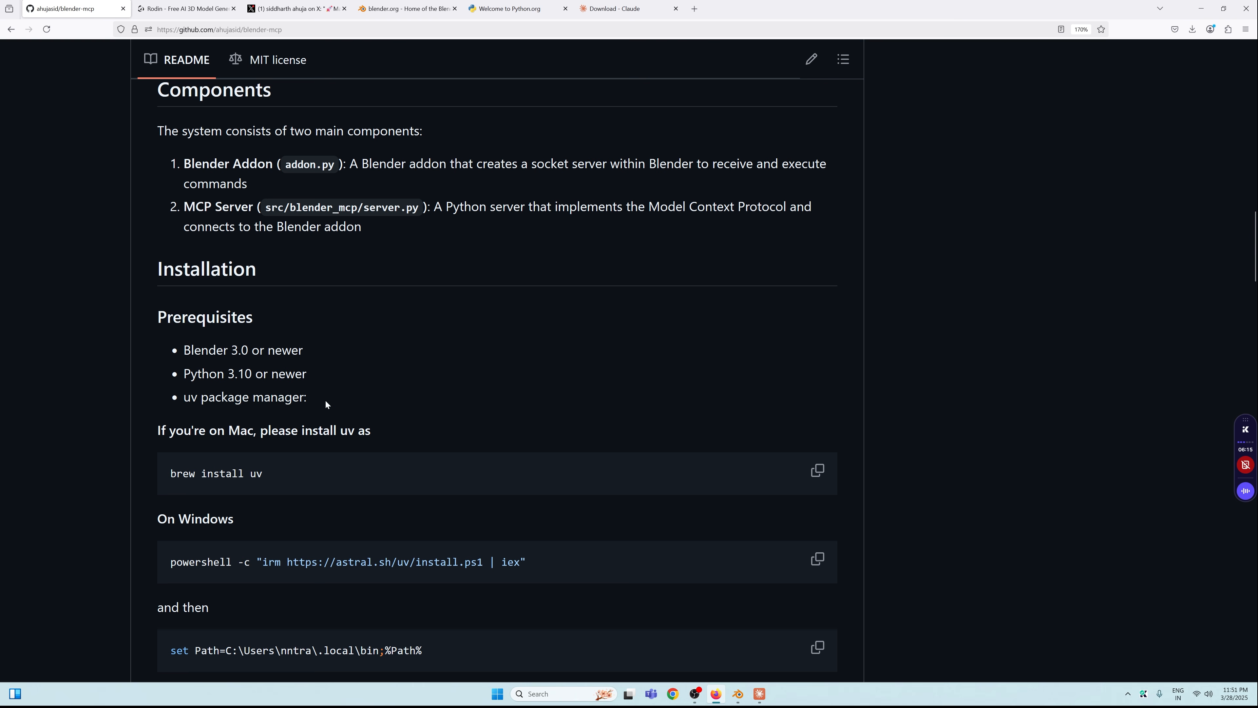
right_click(342, 437)
click(341, 381)
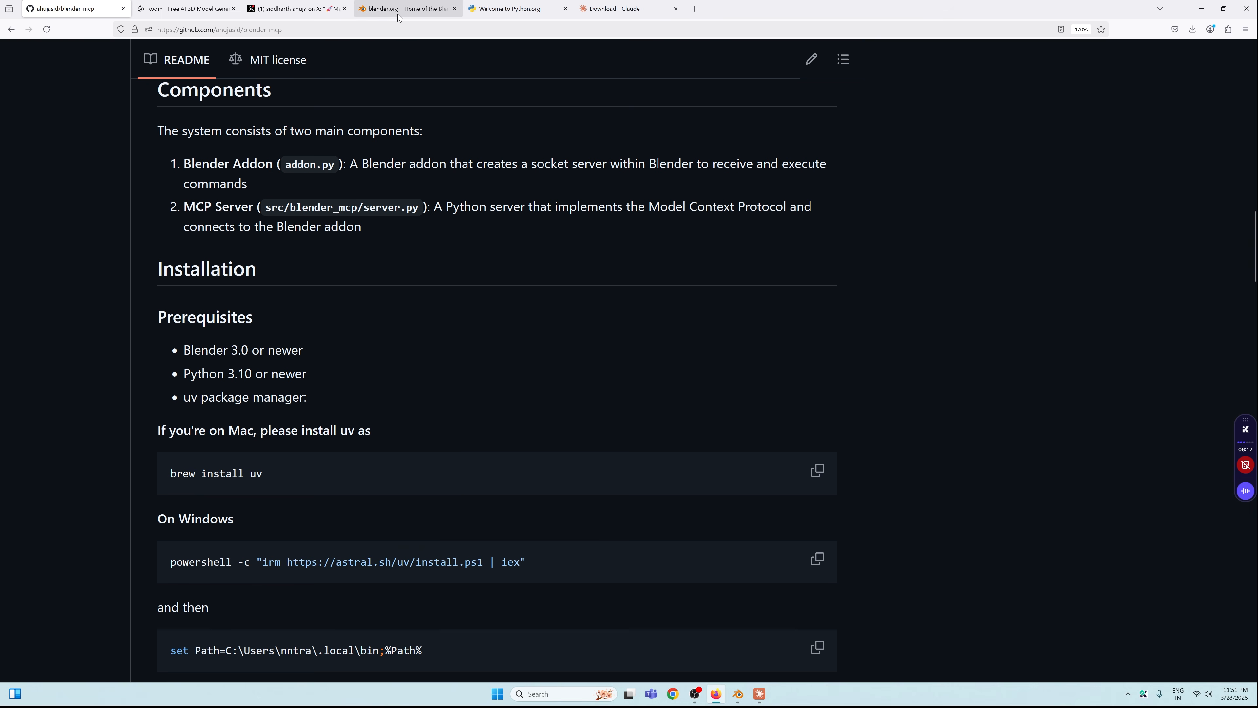
Step: Visit the already open Blender, Python and Claude desktop download pages in turn
click(411, 9)
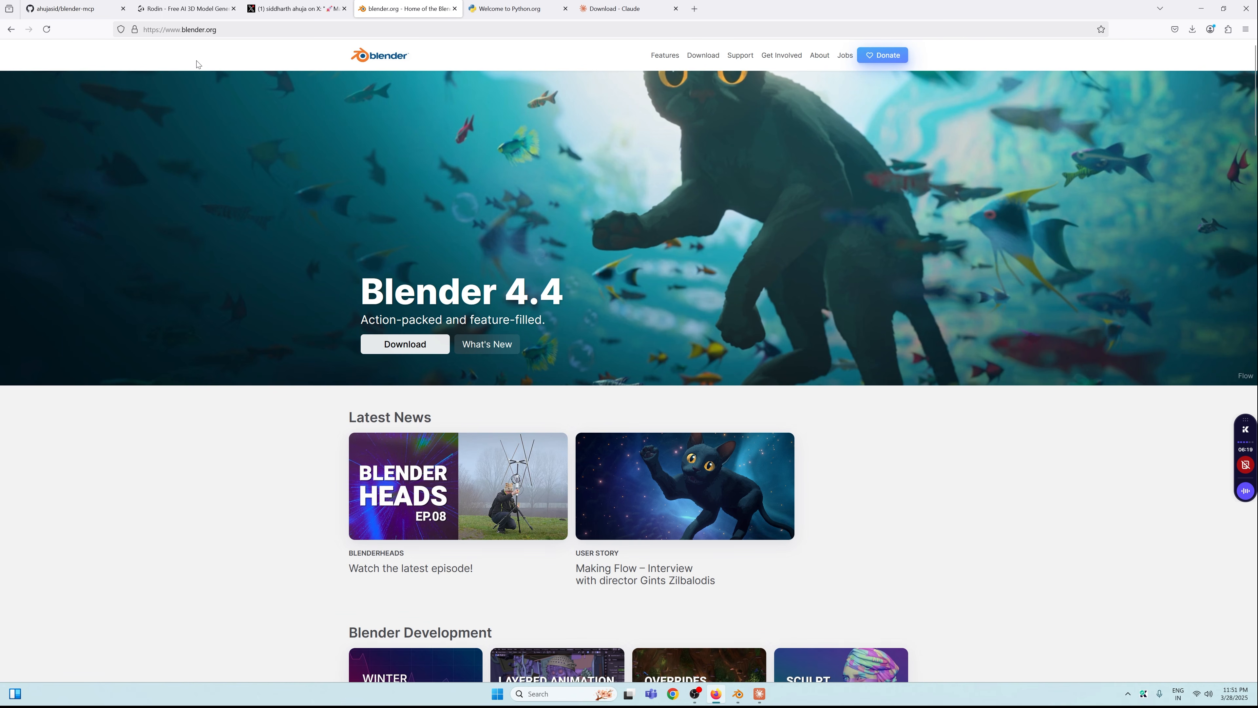
click(510, 9)
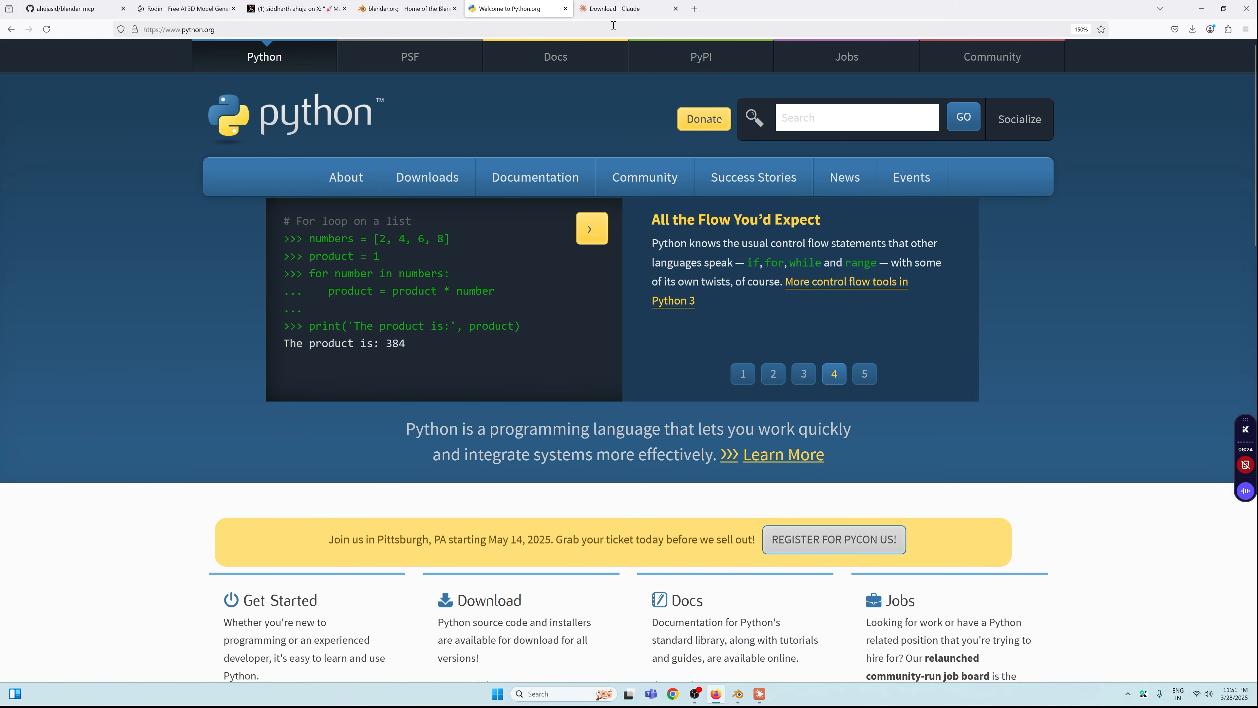
click(614, 9)
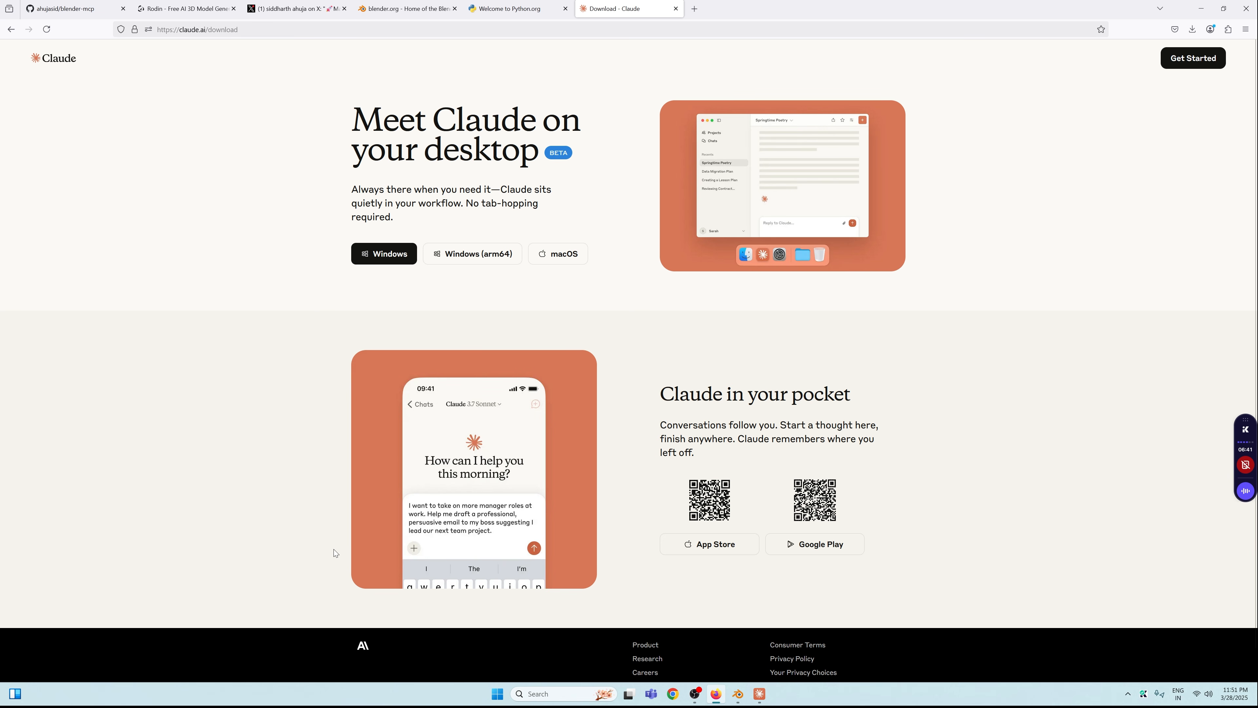
Step: Open a Windows command prompt, run python to check the installed version, and leave the interpreter with quit()
key(super+r)
key(Return)
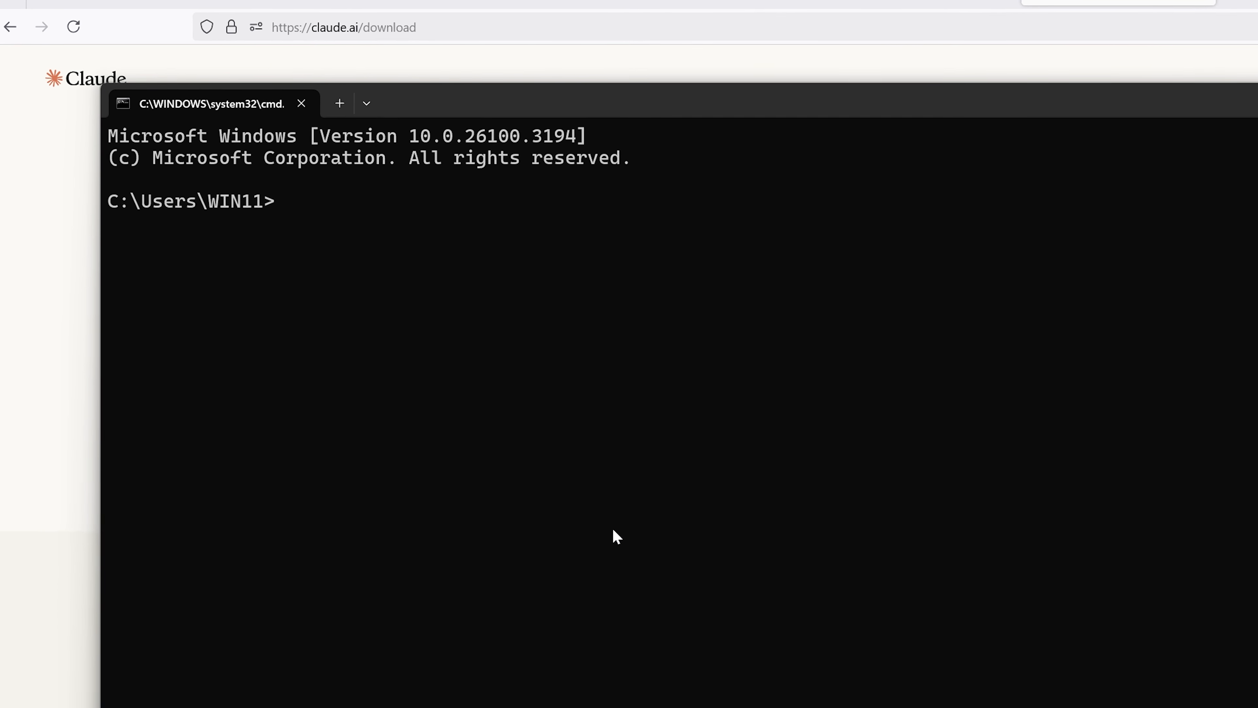
text(python)
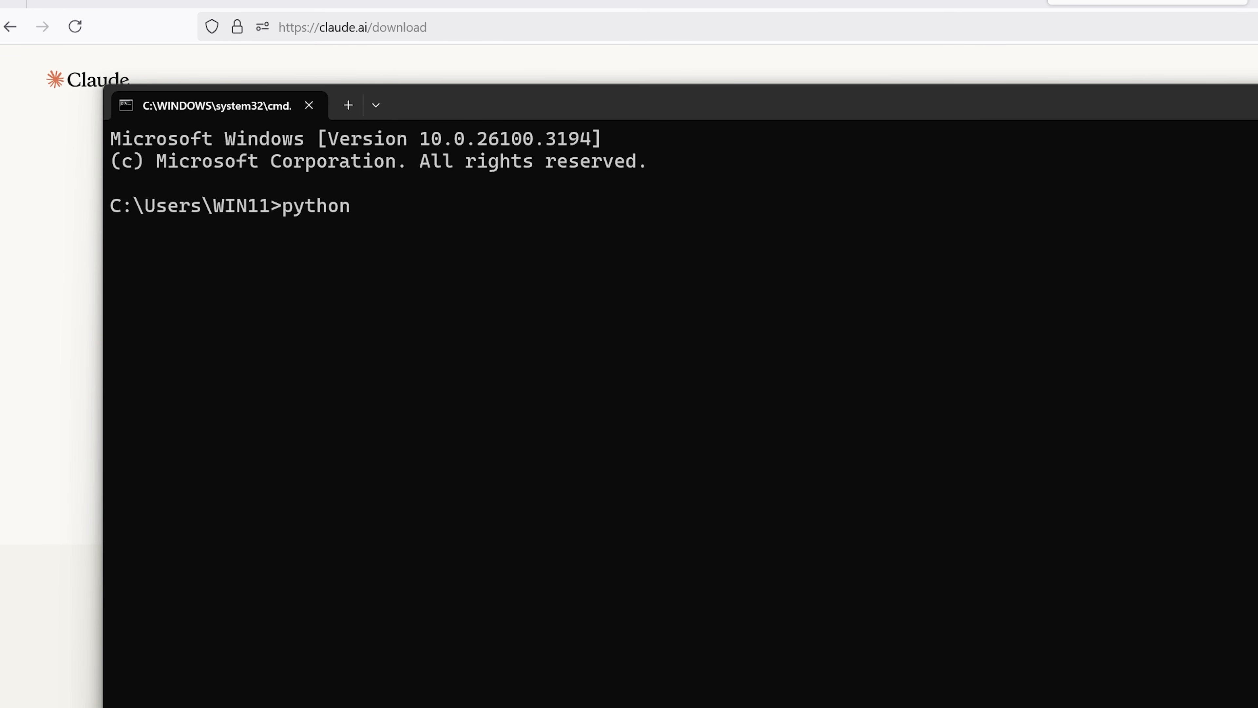
key(Return)
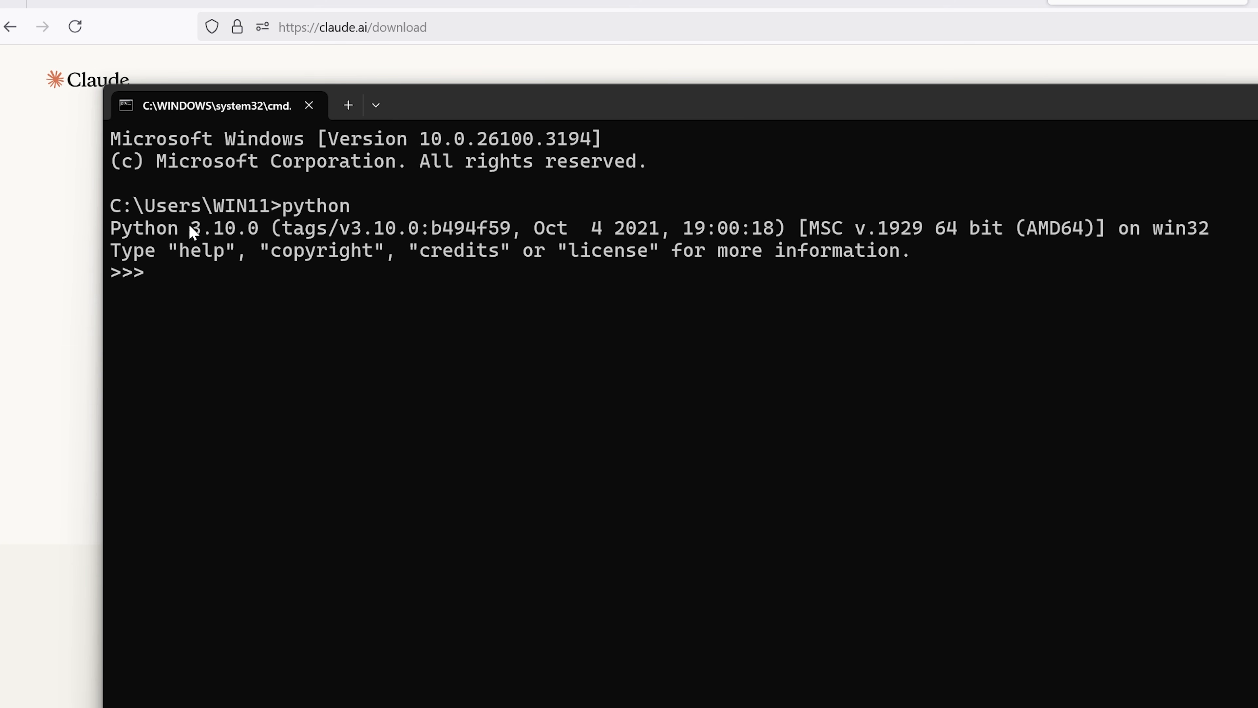
drag(194, 230, 270, 232)
click(211, 244)
click(183, 228)
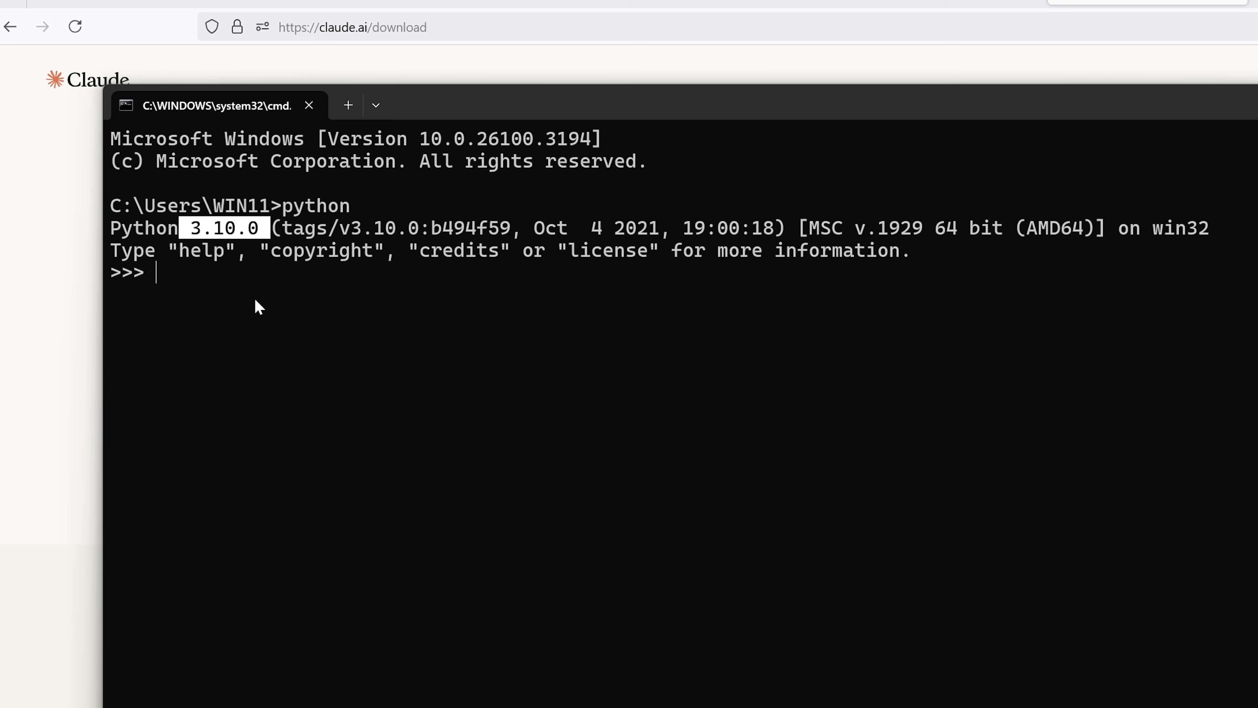
text(quit()_)
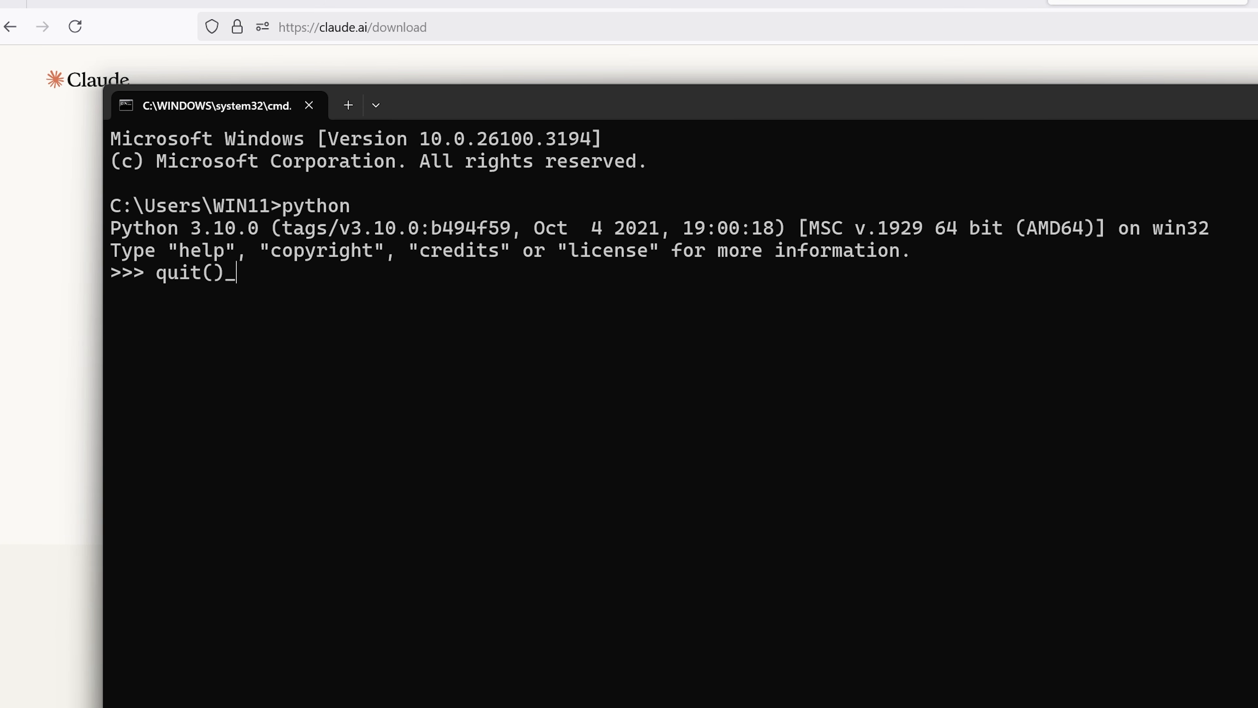
key(Return)
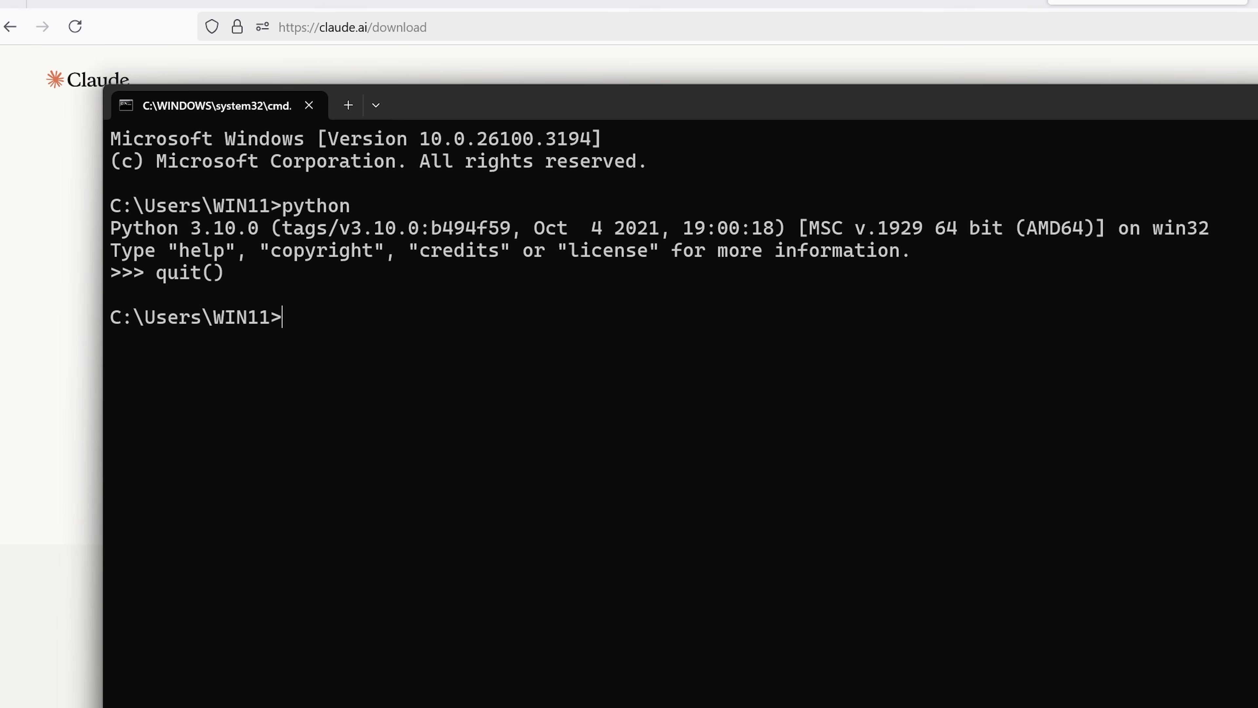
Step: Run the uv command in the command prompt to check its installation and look through its help output
text(uv)
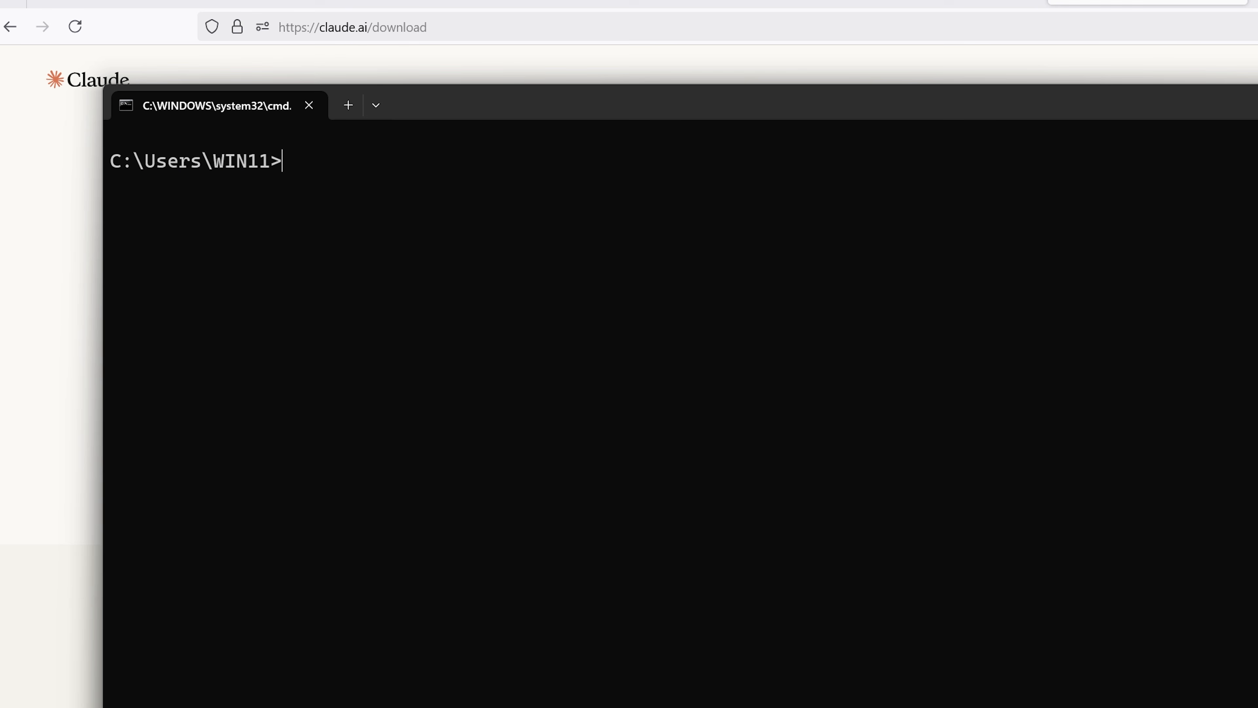
text(uv)
key(Return)
scroll(642, 679, up, 15)
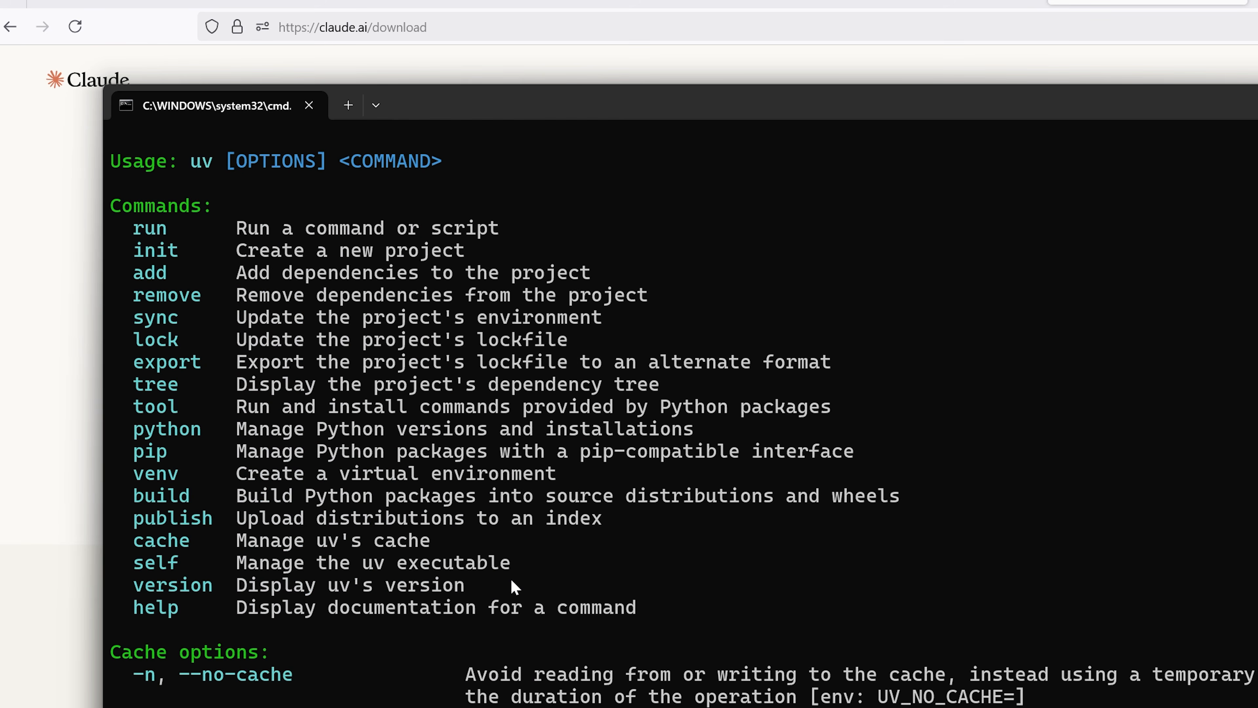
scroll(515, 585, down, 15)
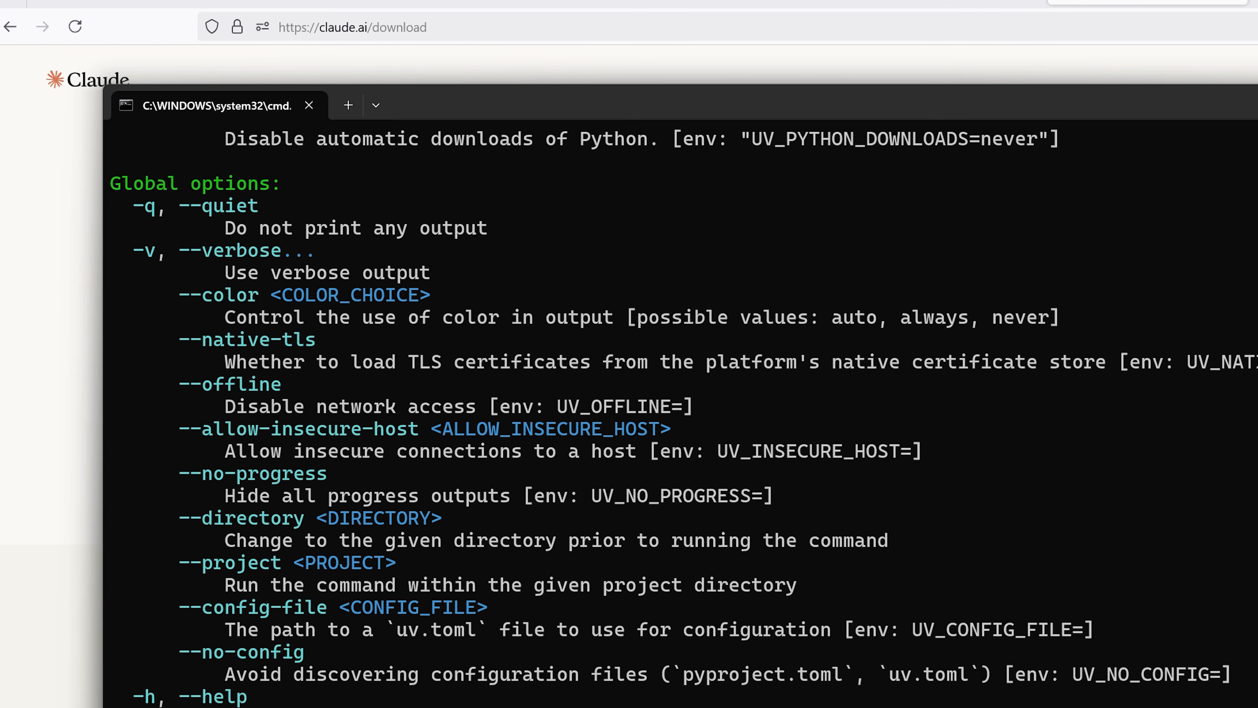
Step: Run "pip install uv" in the command prompt, minimize the terminal and switch to the Claude desktop app
text(pip install uv)
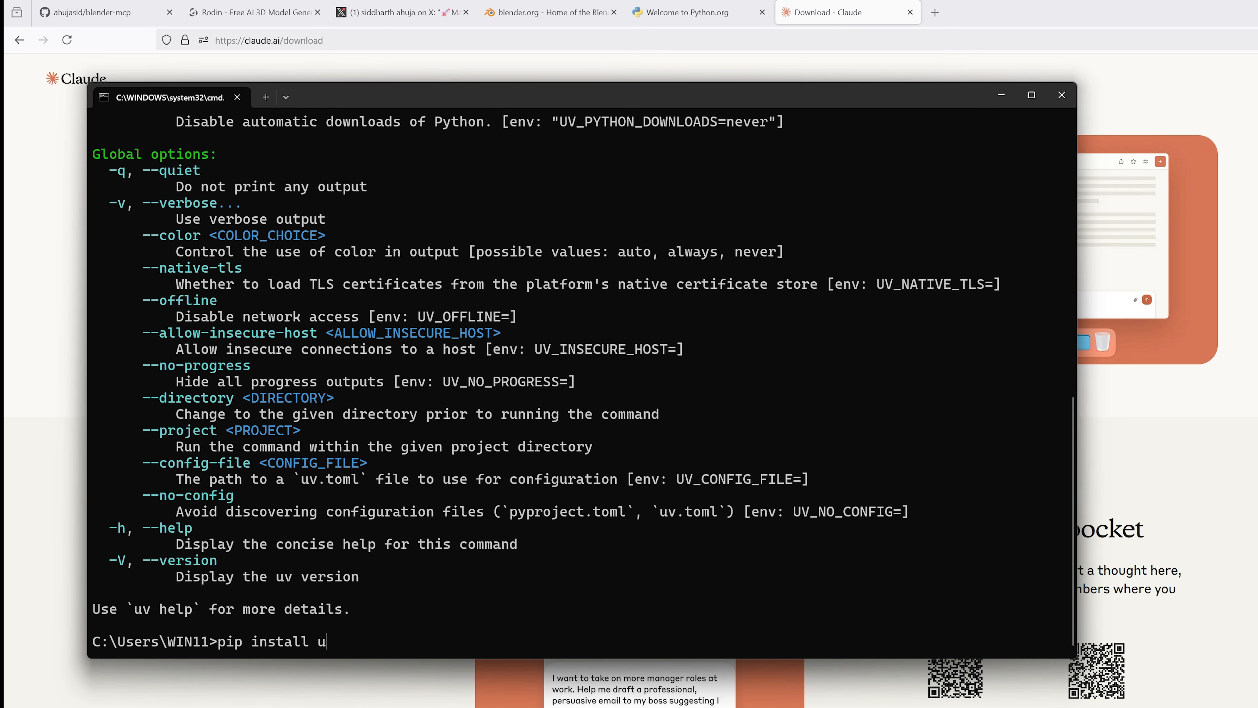
key(Return)
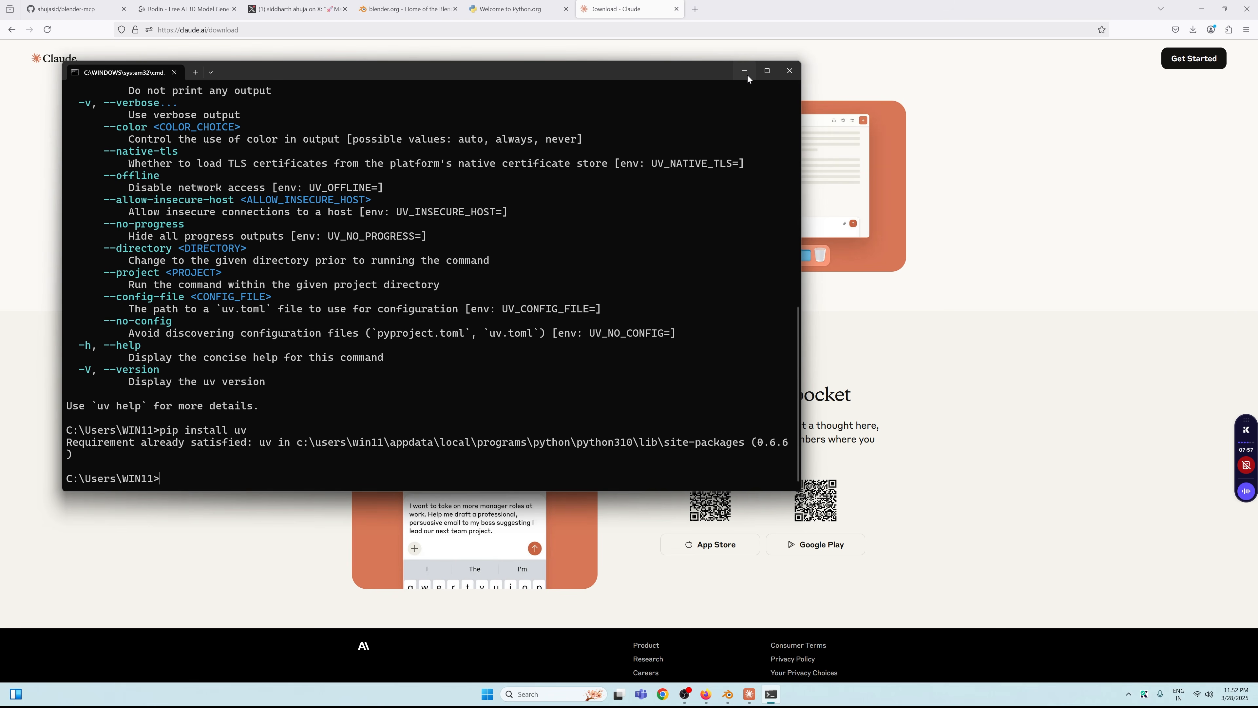
click(747, 73)
click(750, 695)
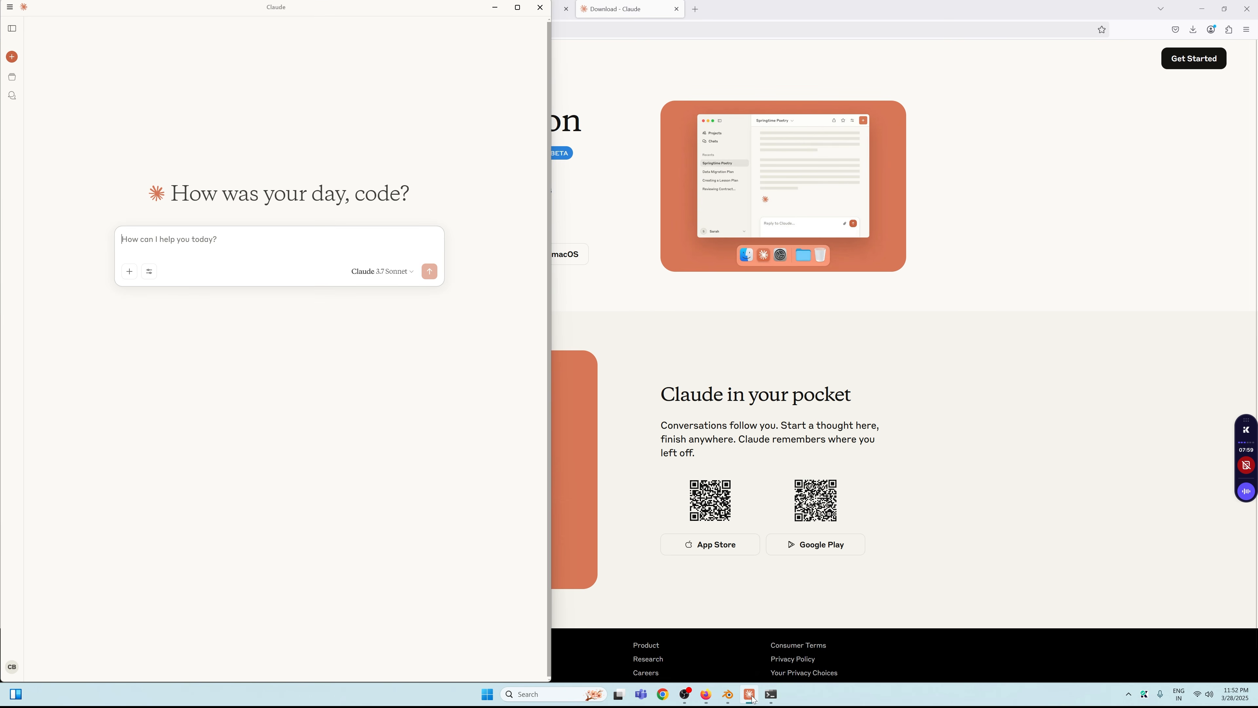
Step: Open the developer settings of the Claude desktop app
click(660, 616)
click(749, 694)
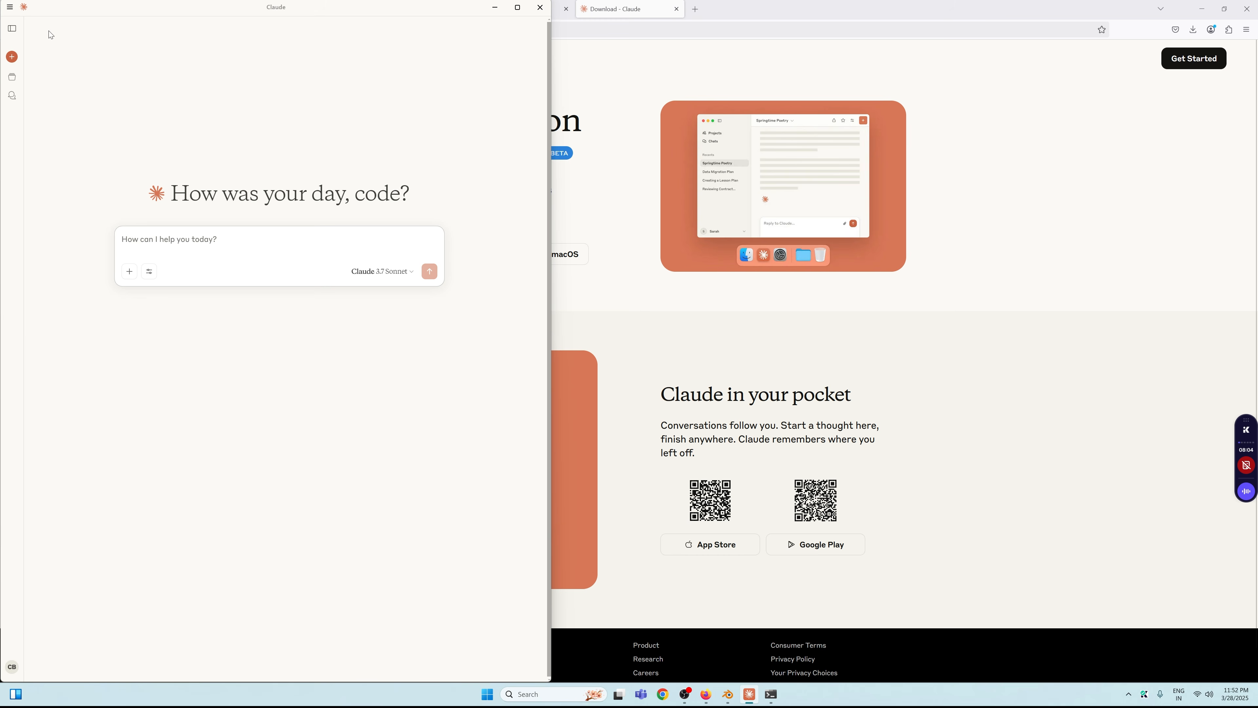
click(10, 7)
mouse_move(28, 30)
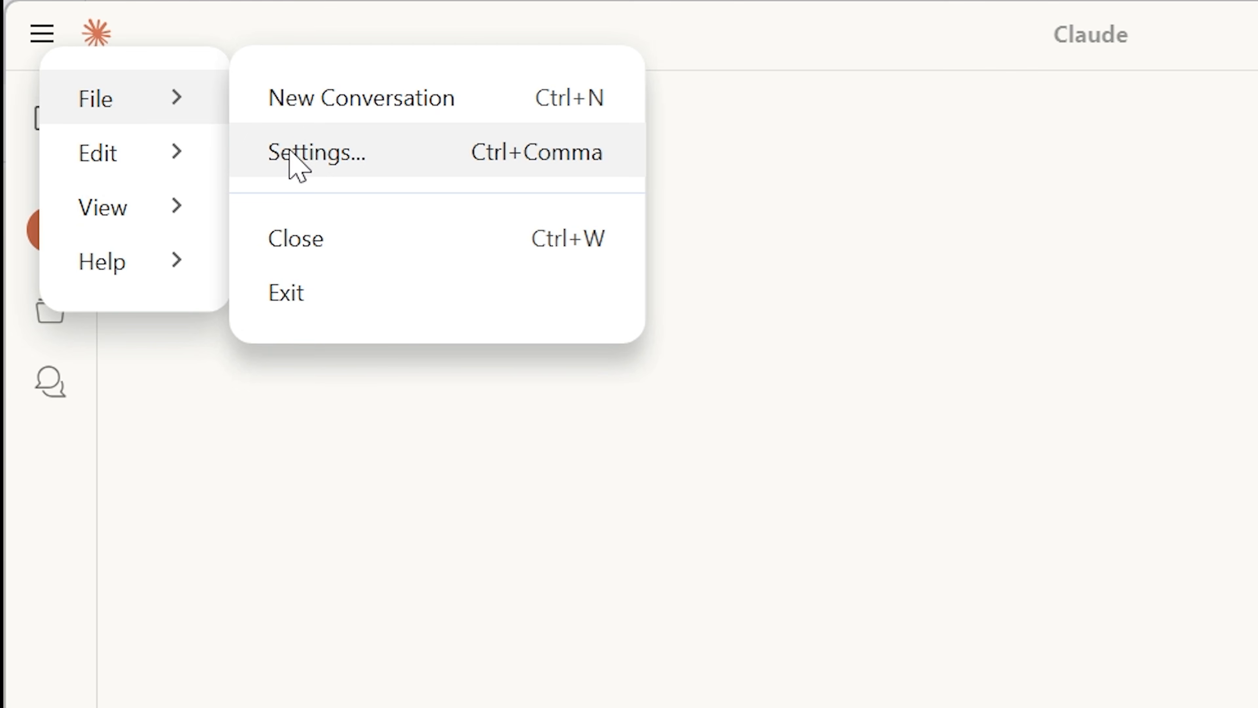
click(292, 155)
click(114, 259)
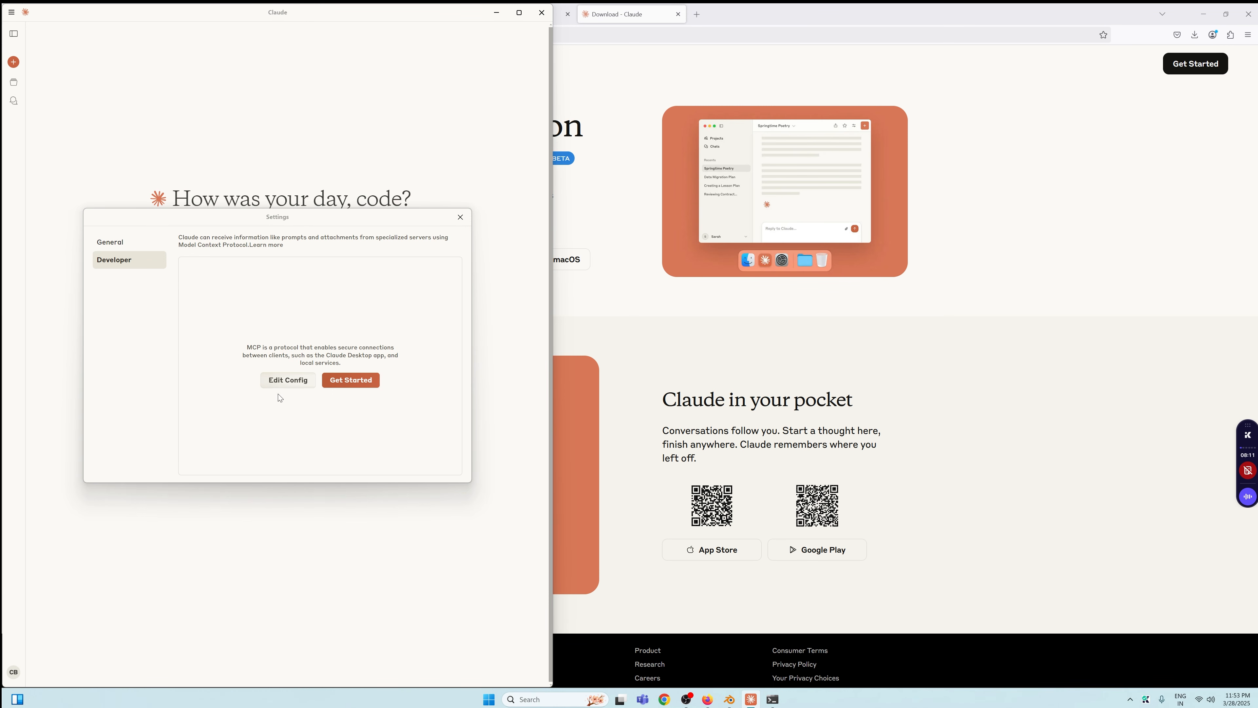
Step: Locate Claude's configuration file from the developer settings and open claude_desktop_config.json in Visual Studio Code
click(287, 380)
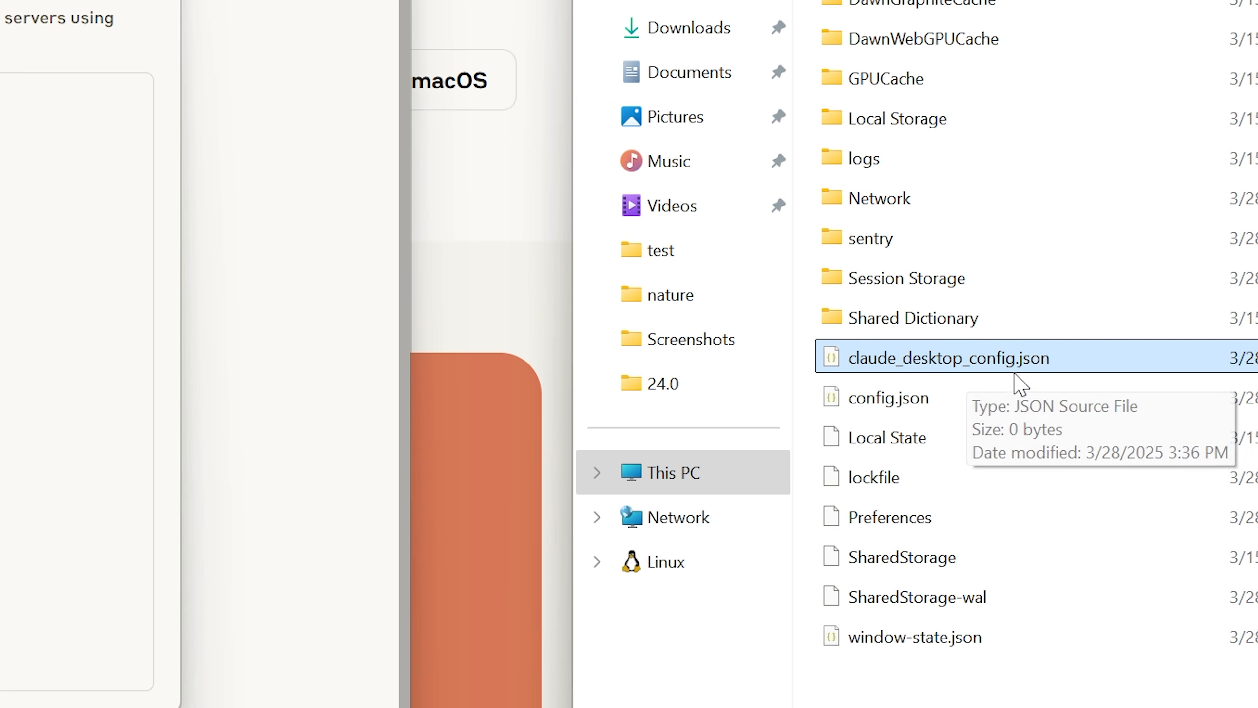
right_click(1013, 371)
click(1095, 475)
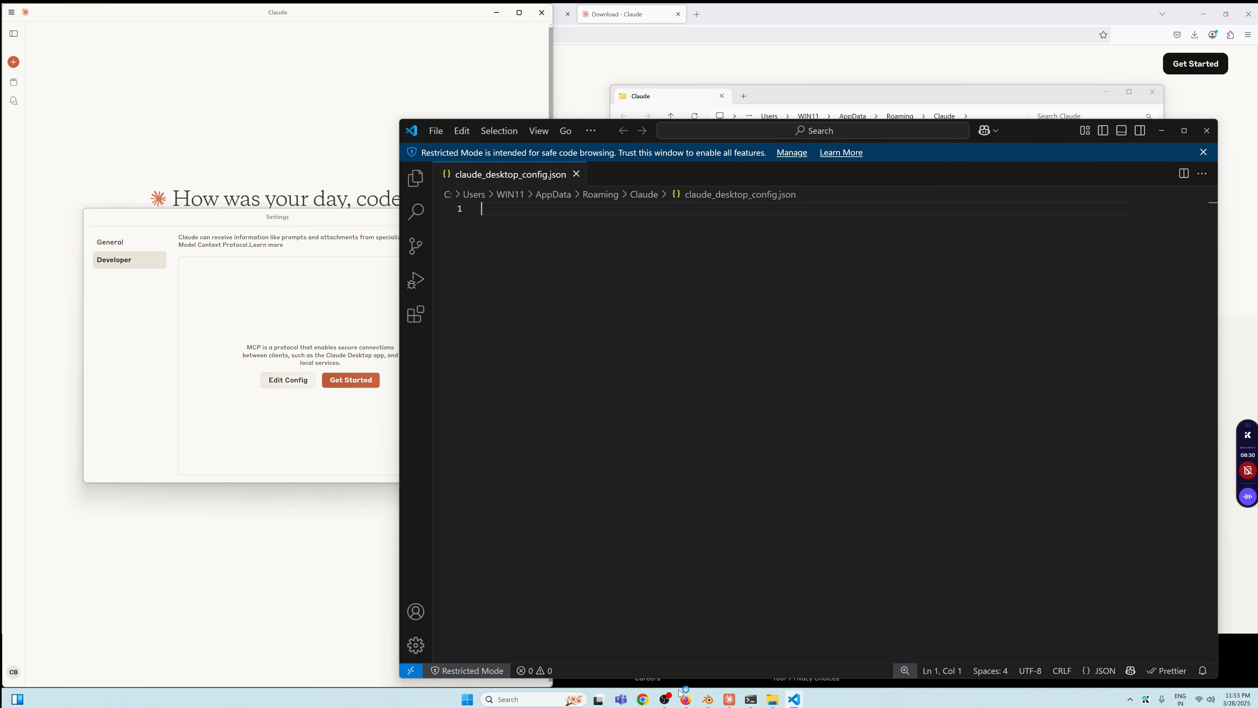
Step: Switch to the browser and copy the mcpServers JSON from the Claude for Desktop Integration section of the blender-mcp README
click(685, 699)
click(79, 15)
scroll(245, 382, down, 4)
scroll(220, 358, up, 4)
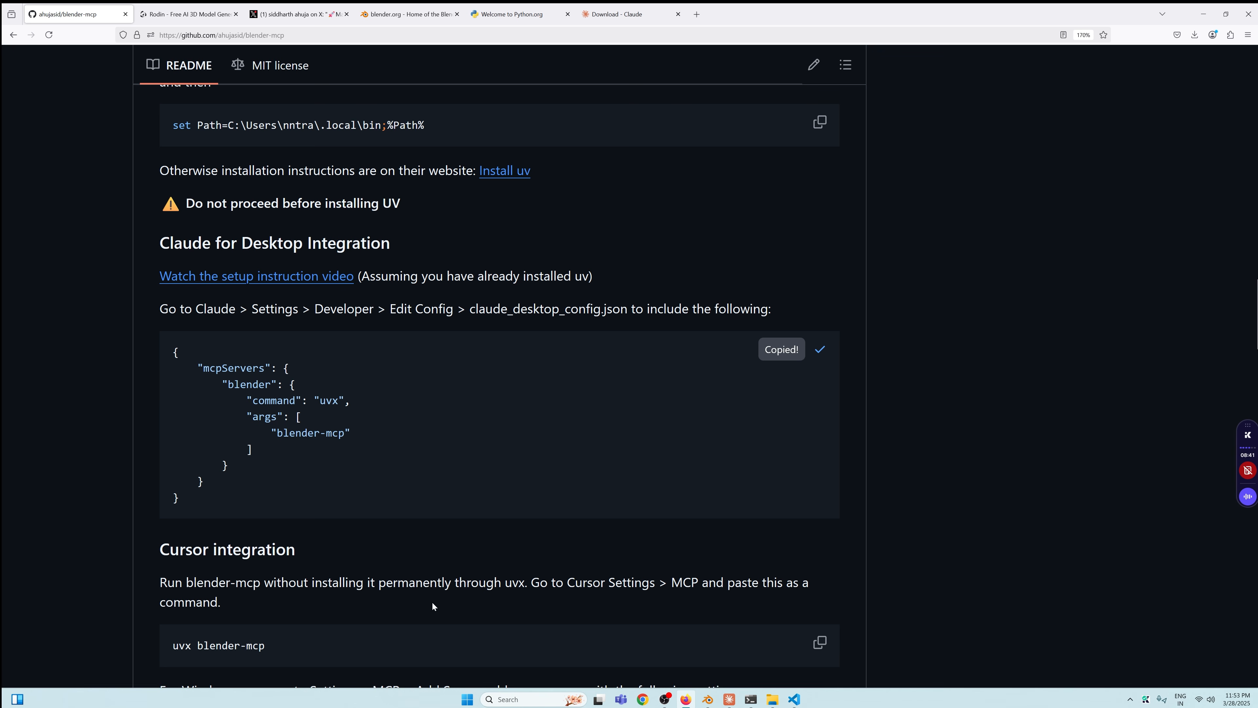
Step: Insert the copied mcpServers block (blender, command "uvx", args "blender-mcp") into claude_desktop_config.json, save the file and close the editor
click(736, 704)
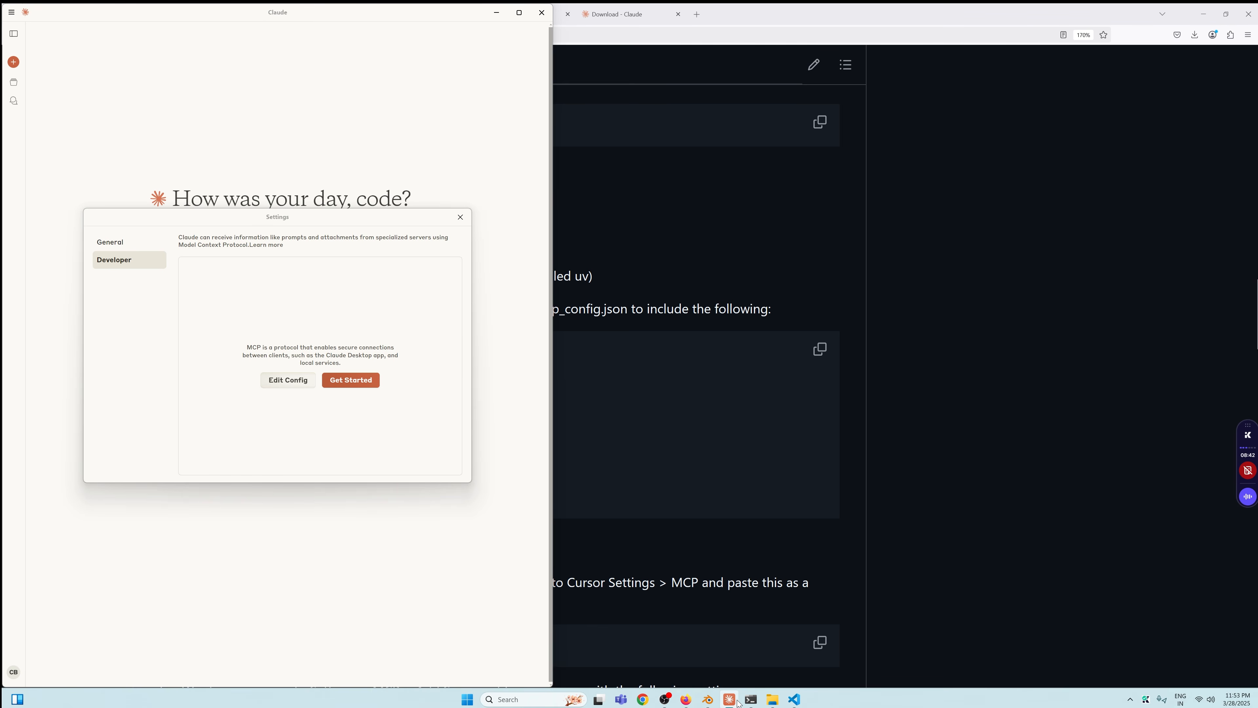
click(794, 701)
text({     "mcpServers": {         "blender": {             "command": "uvx",             "args": [                 "blender-mcp"             ]         }     } })
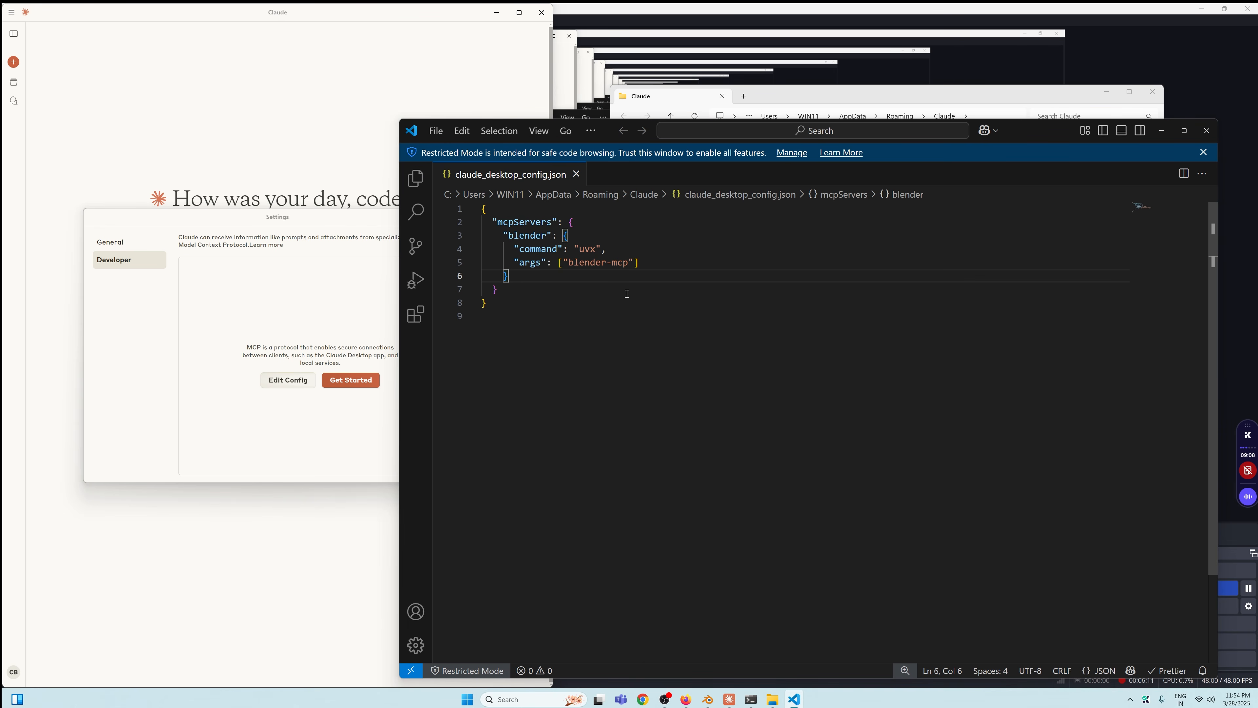
click(1206, 130)
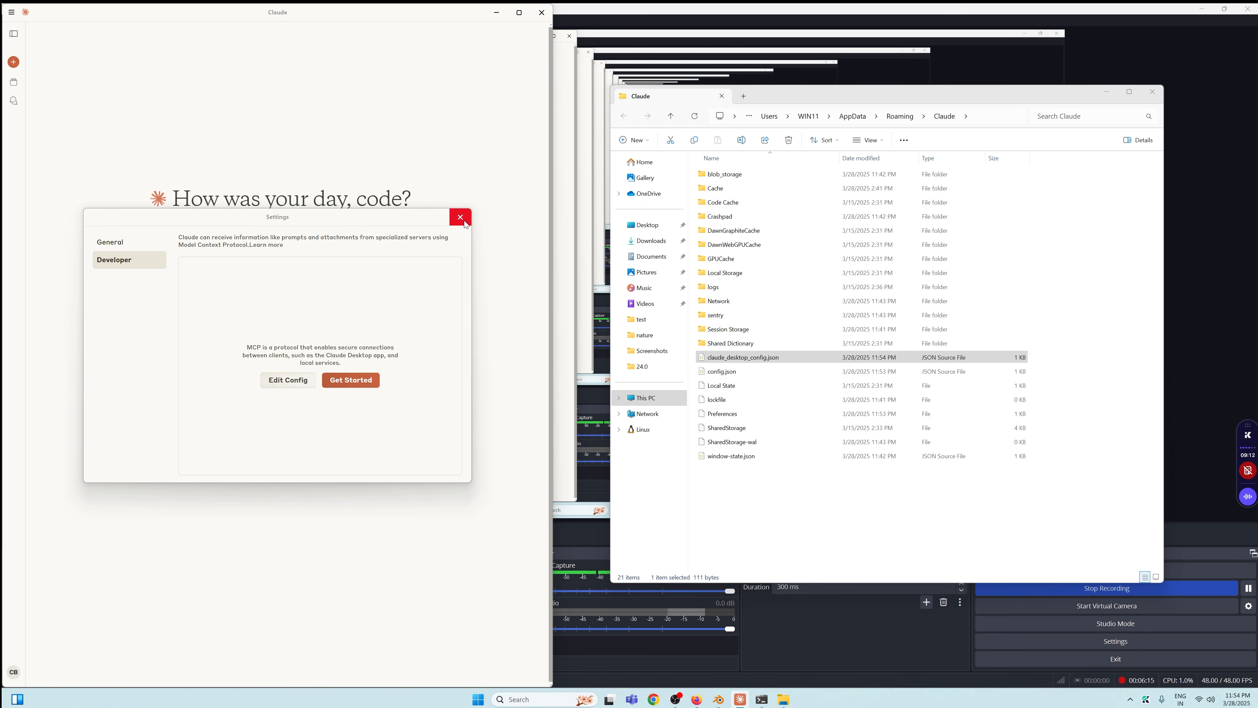
Step: Close the Claude settings, quit Claude completely including its background process, and launch it again
click(460, 218)
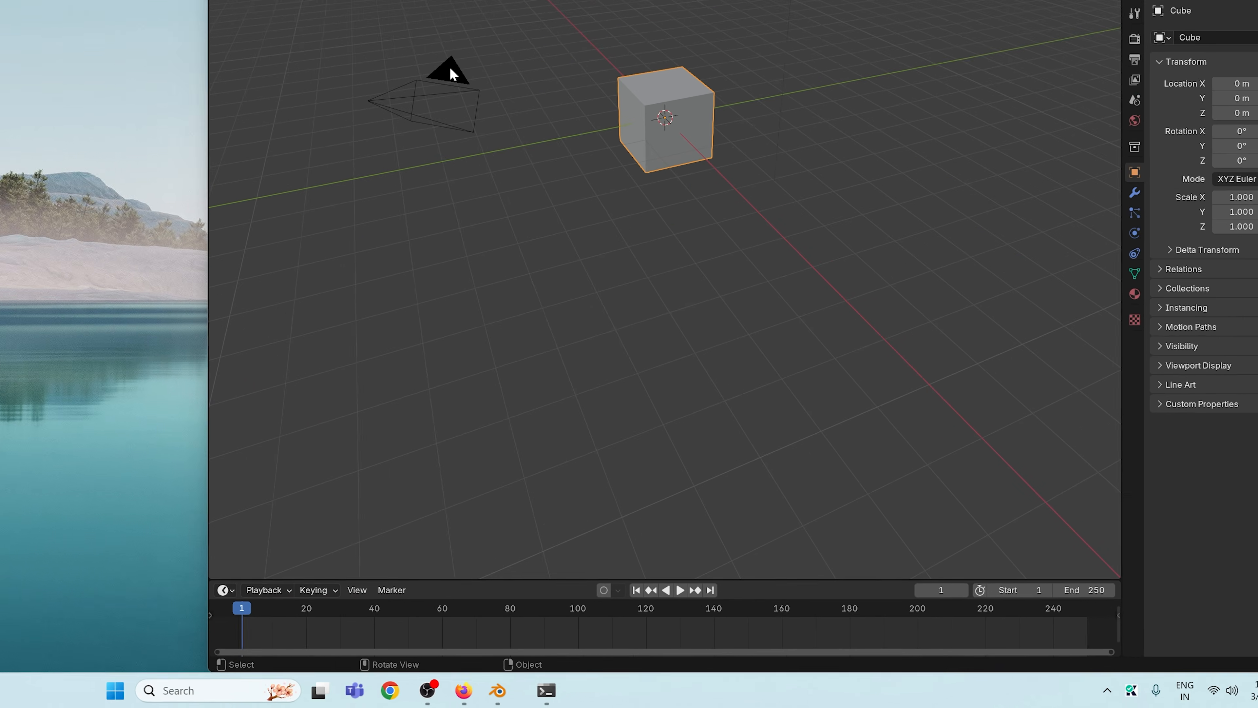
click(1067, 683)
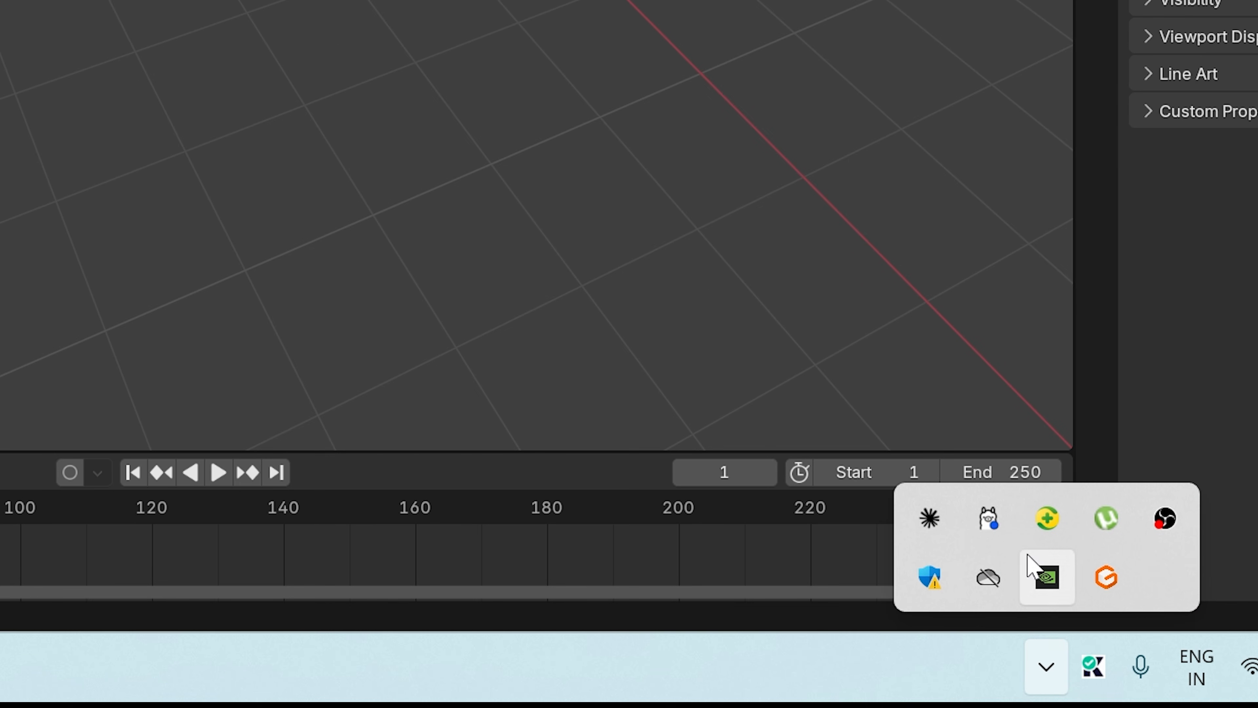
right_click(939, 523)
click(972, 485)
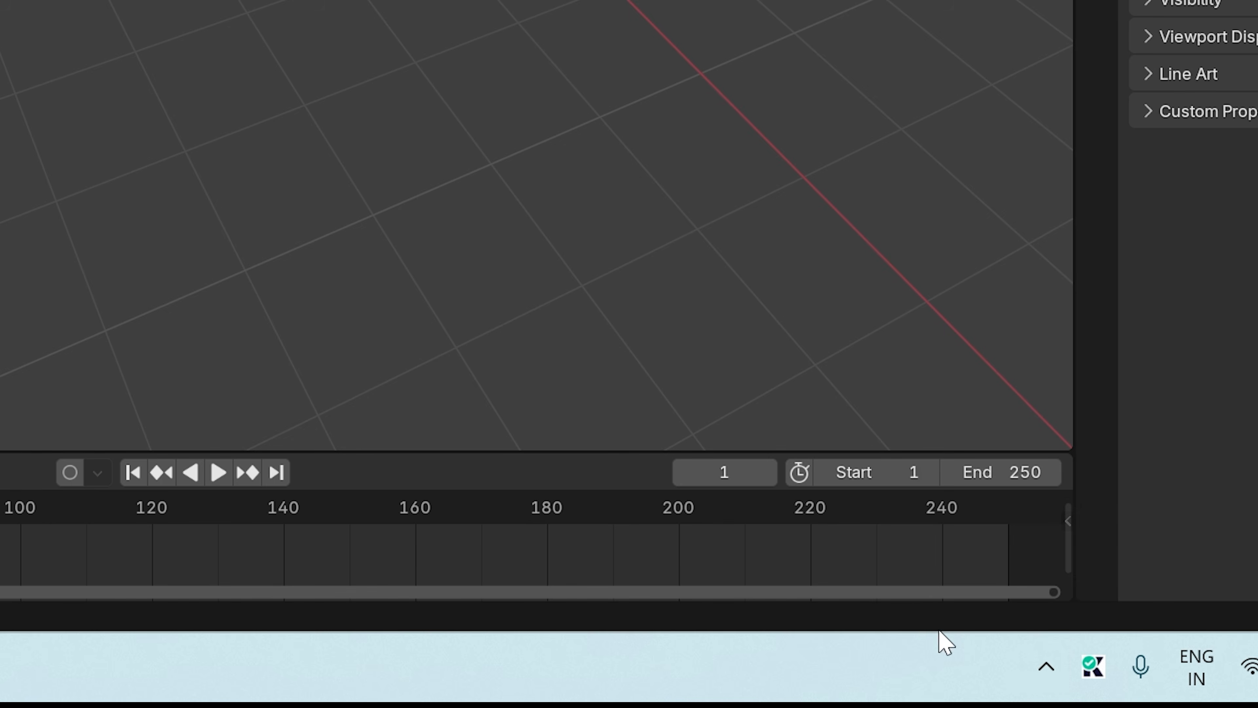
click(171, 686)
text(clau)
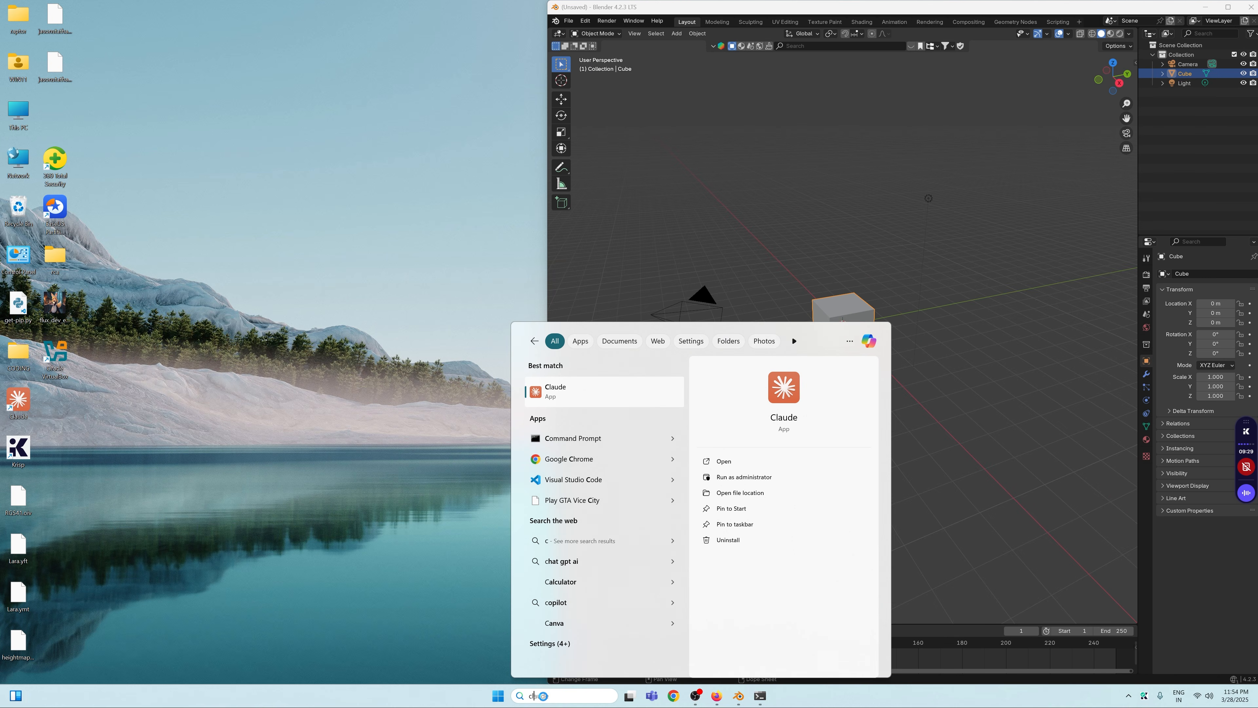
key(Return)
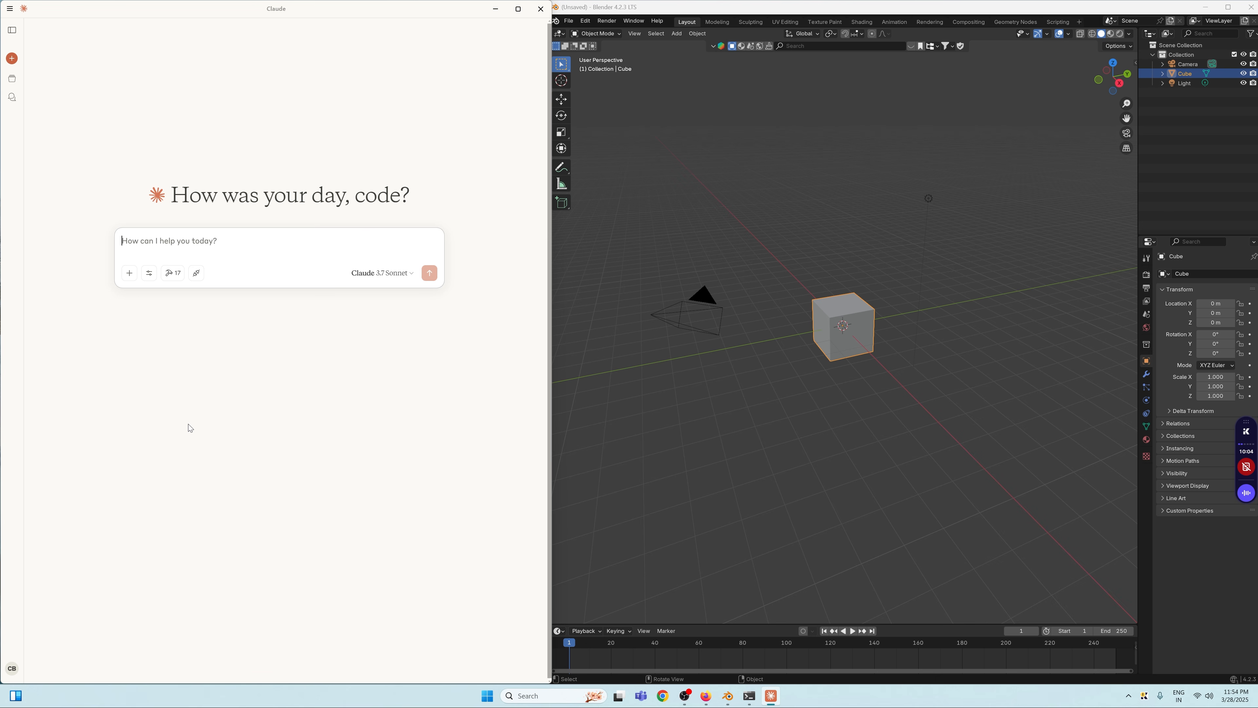
Step: Switch to Blender and open the add-on preferences
click(645, 164)
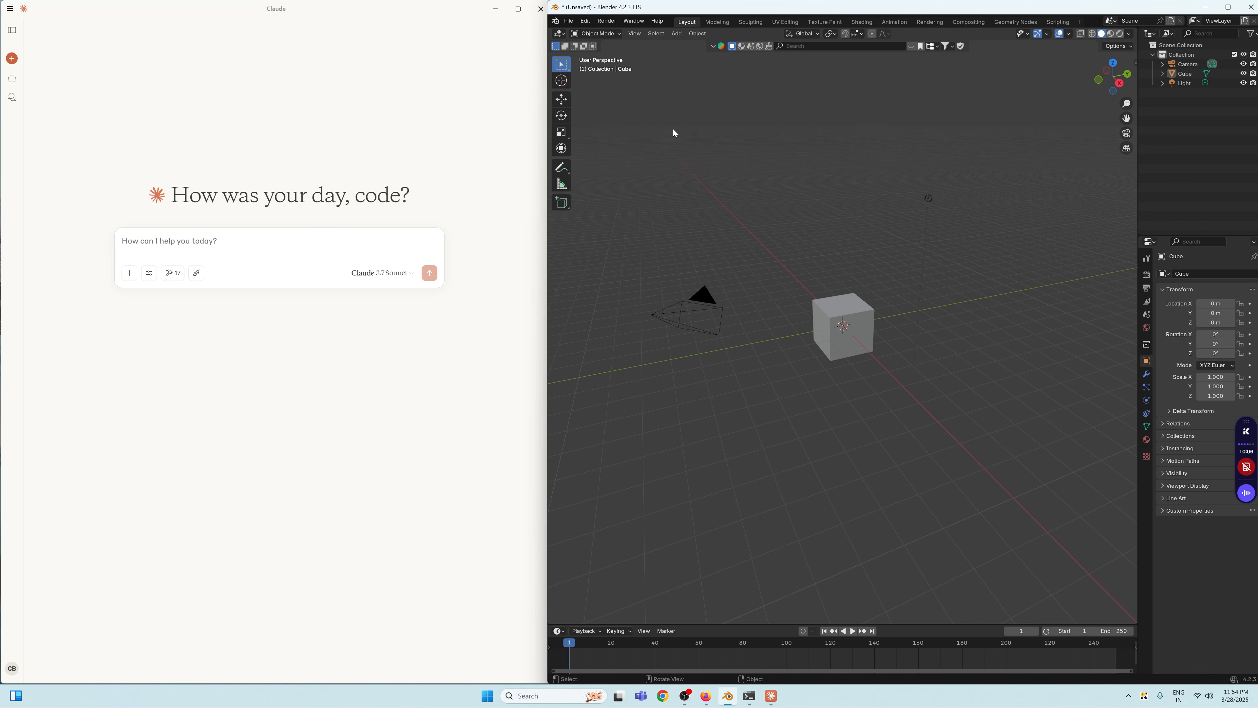
click(584, 22)
click(611, 143)
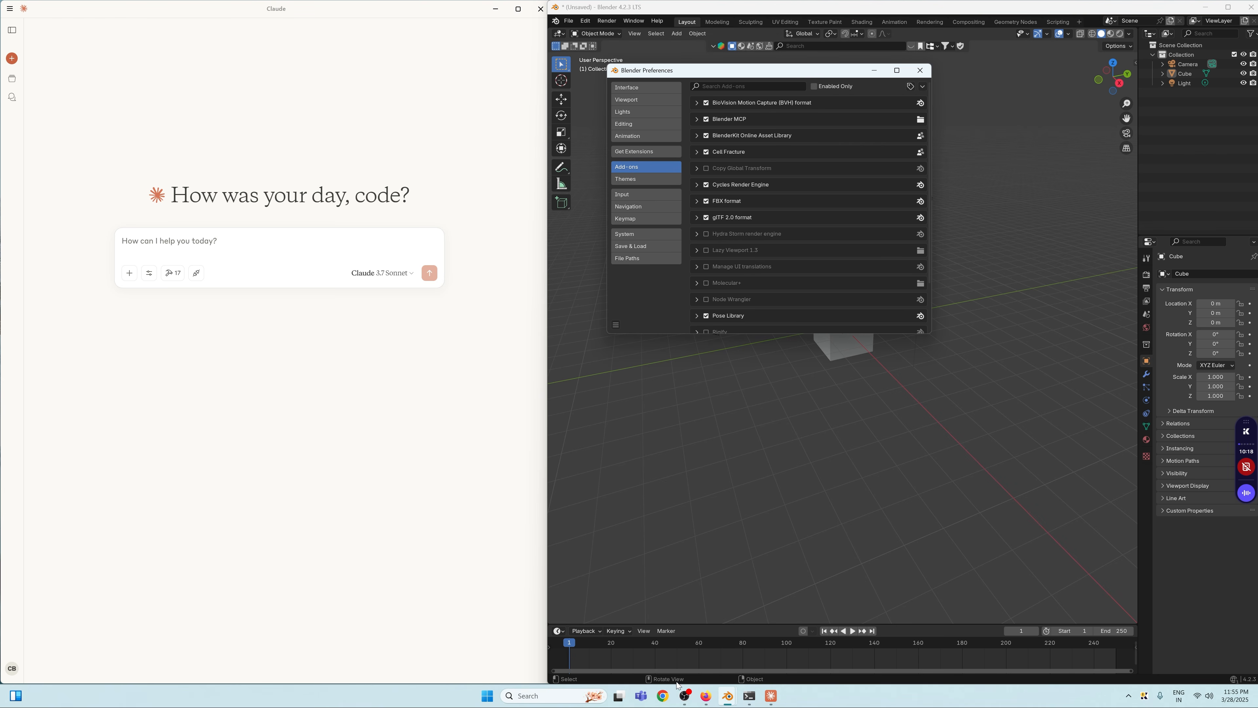
Step: Switch to the browser and find addon.py in the blender-mcp repository's file list
click(705, 695)
scroll(300, 169, up, 20)
scroll(259, 374, down, 1)
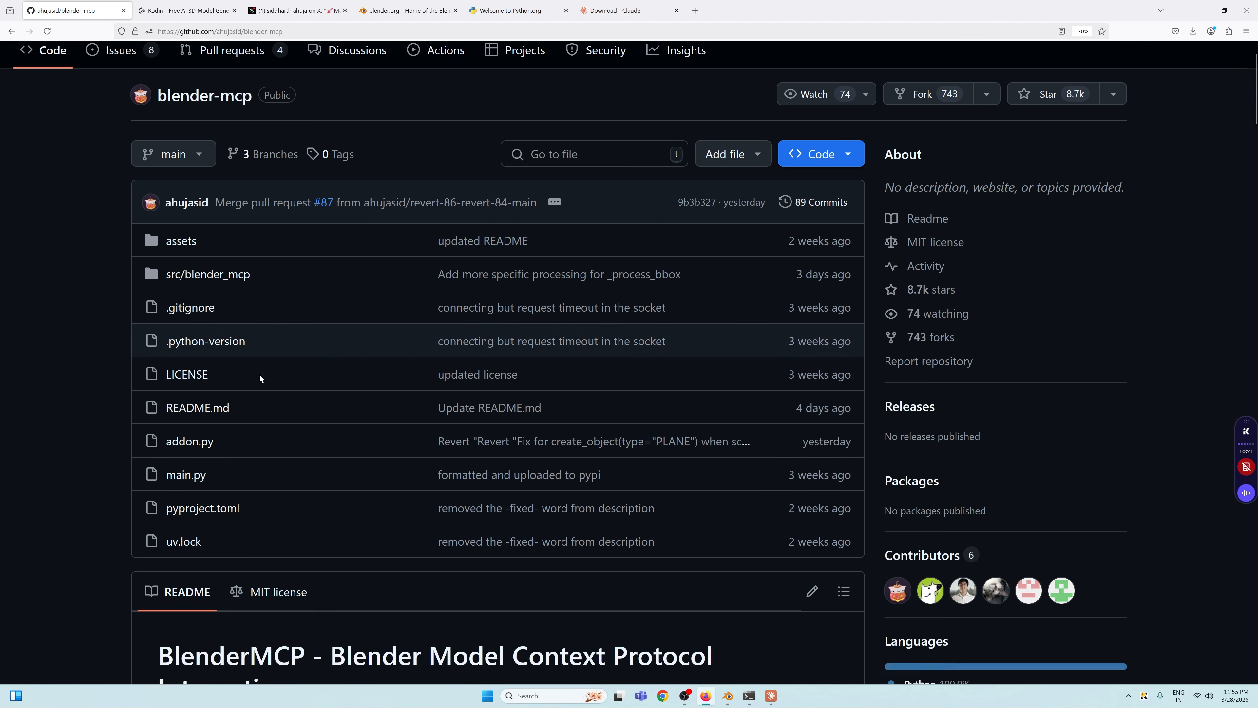
scroll(259, 378, down, 1)
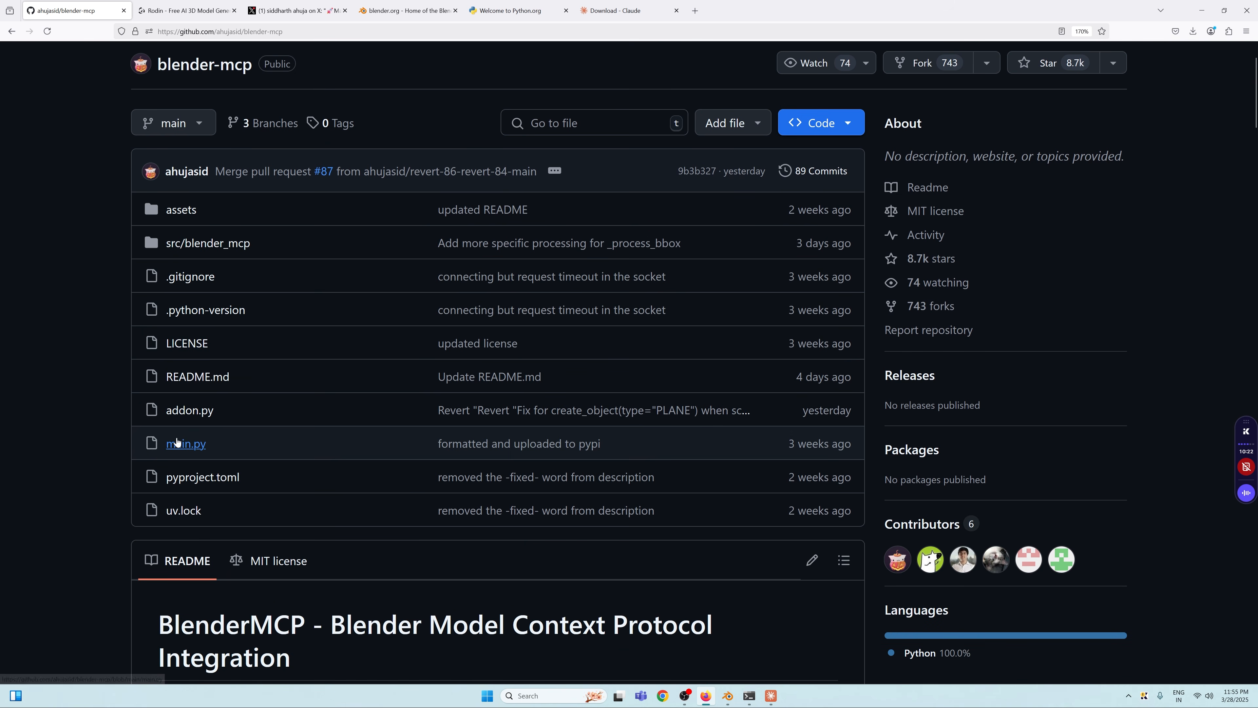
click(198, 417)
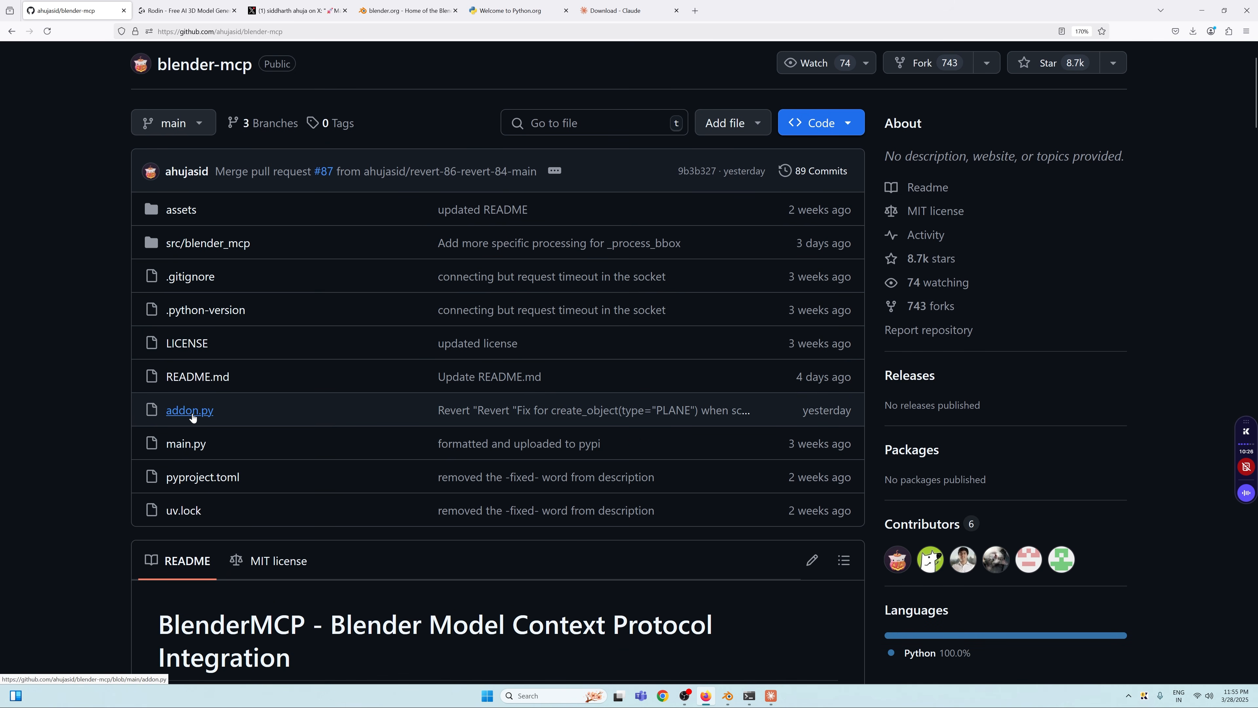
Step: Return to the Blender preferences and look over the details of the already installed Blender MCP add-on
click(728, 695)
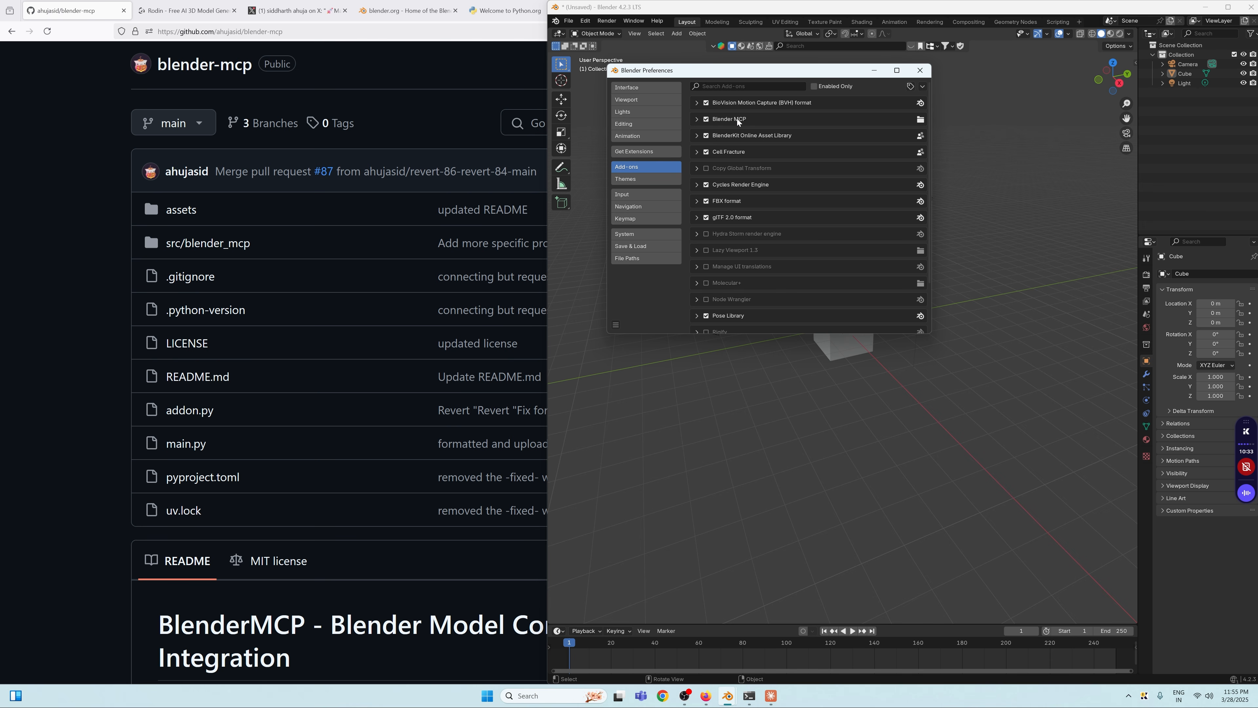
click(696, 119)
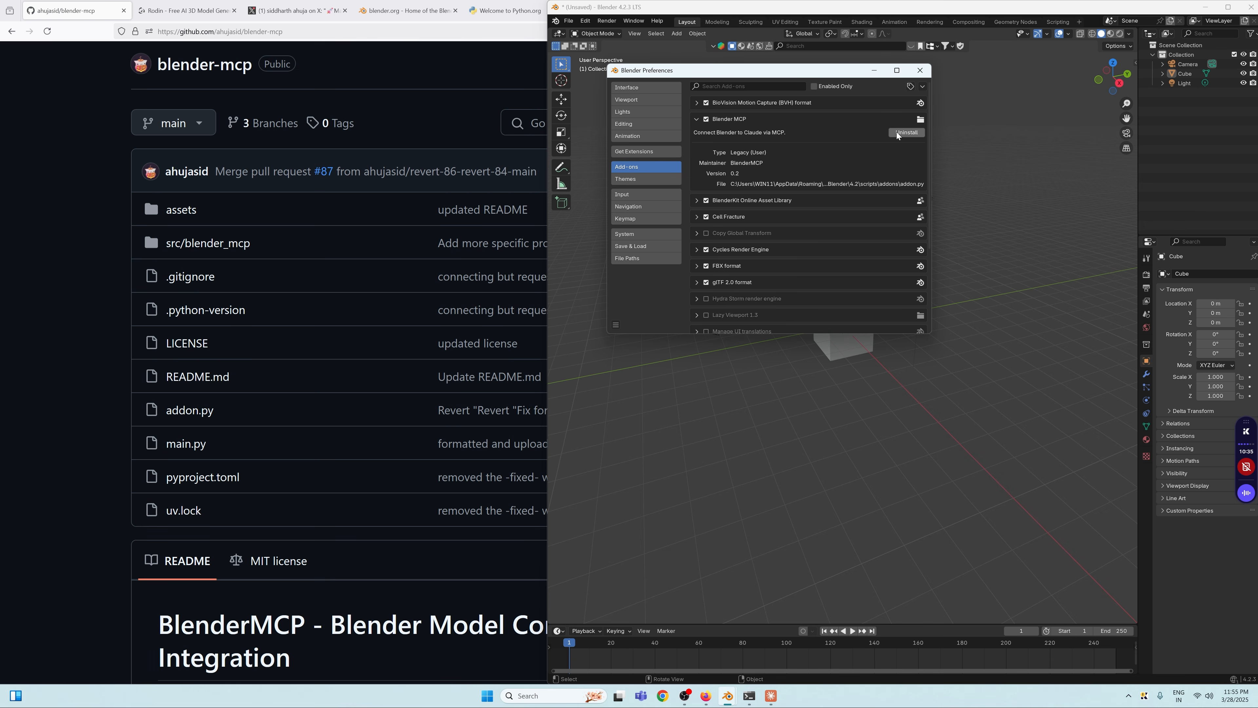
click(697, 119)
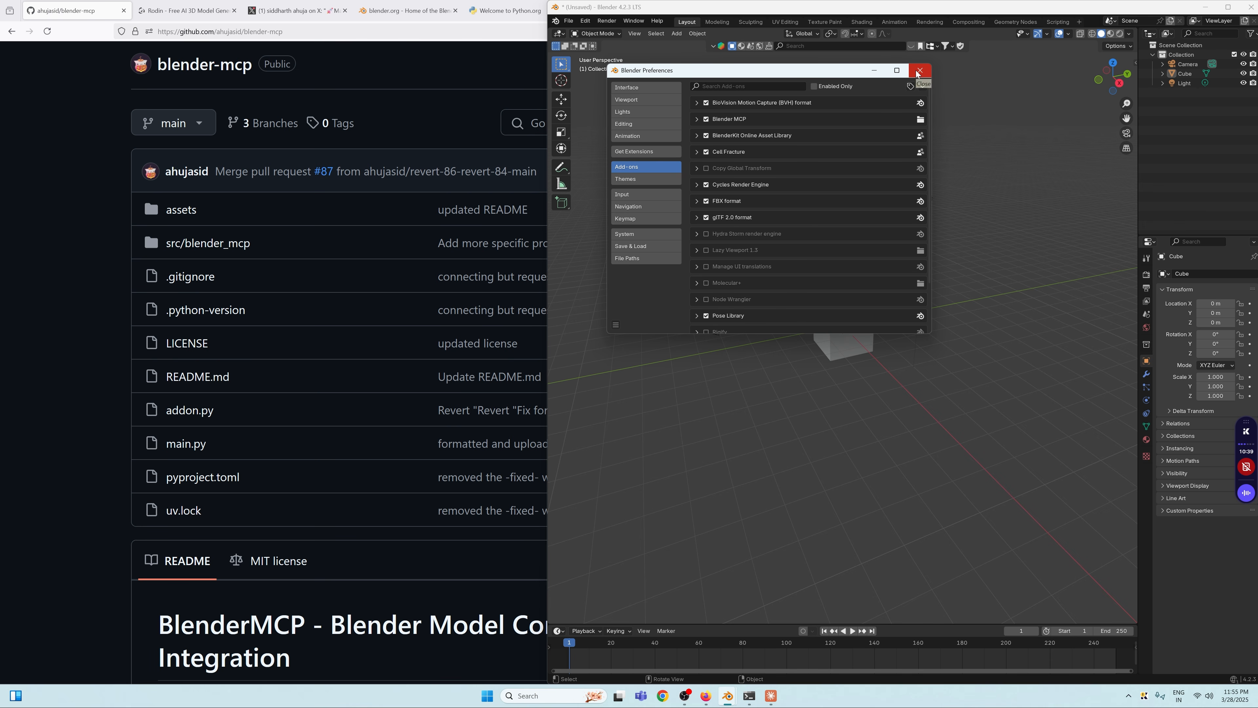
Step: Open addon.py in the GitHub repository and download it as a raw file
click(73, 380)
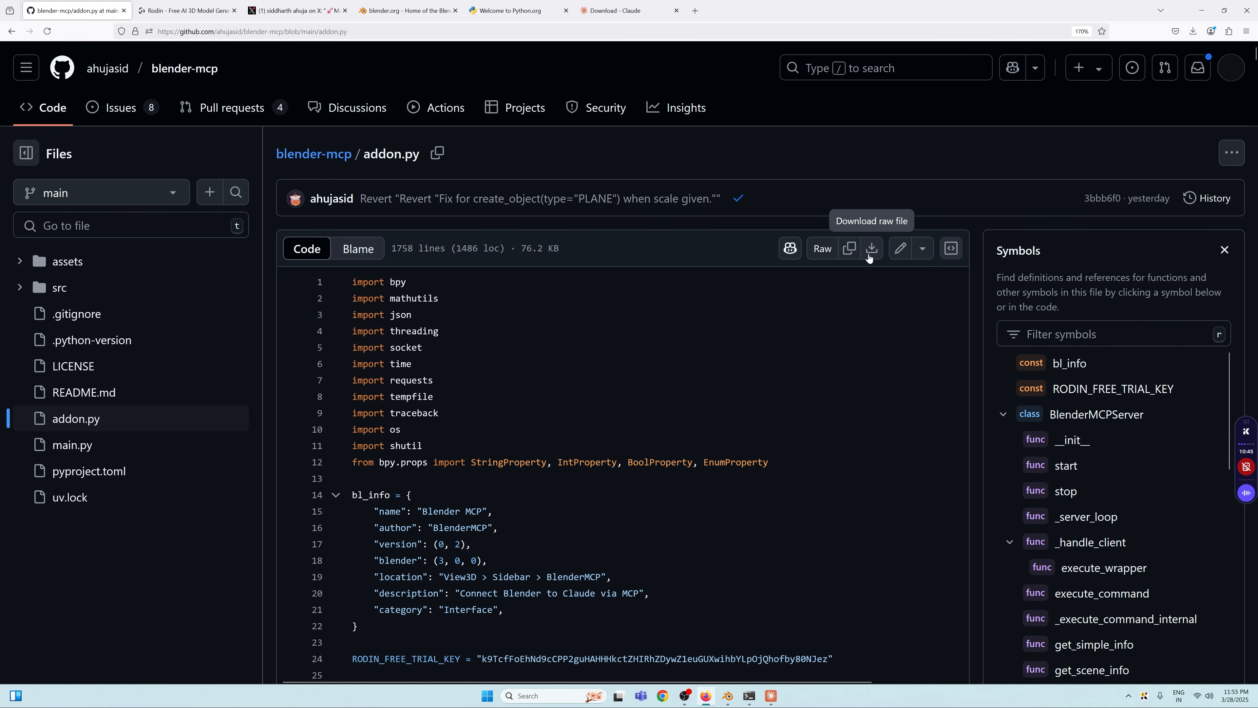
click(870, 253)
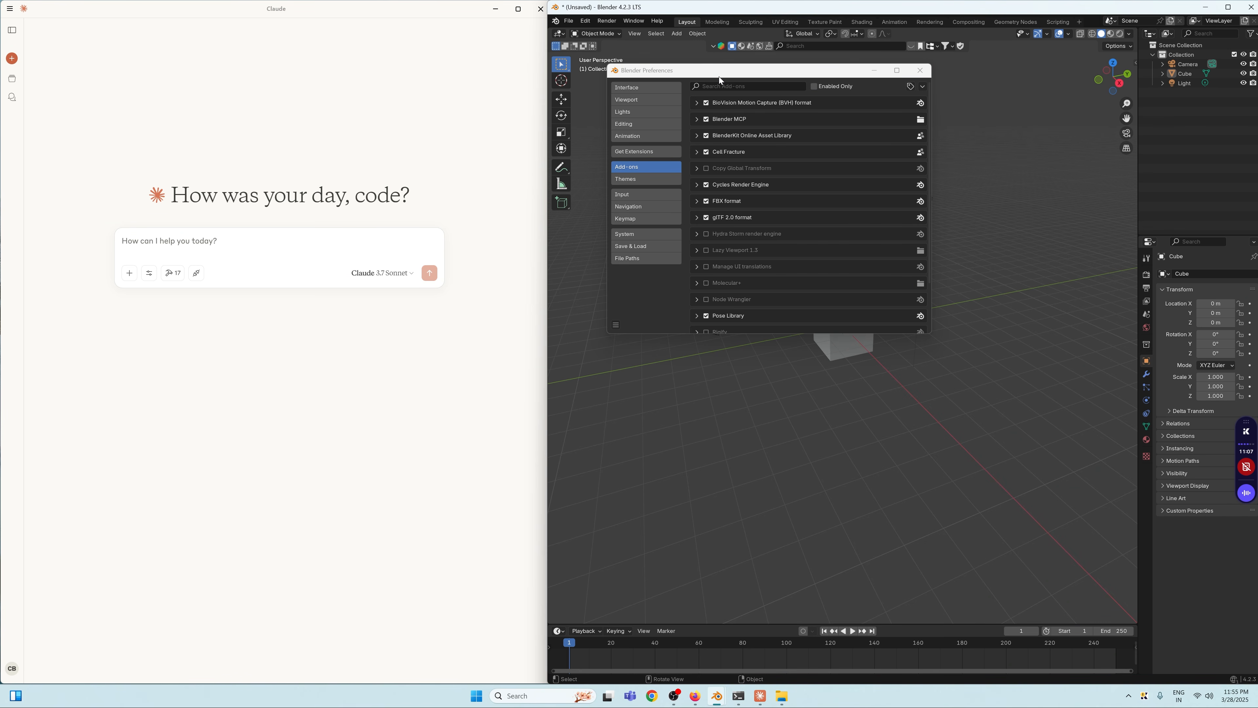
Step: Uninstall the existing Blender MCP add-on in the Blender preferences and confirm its removal
click(697, 120)
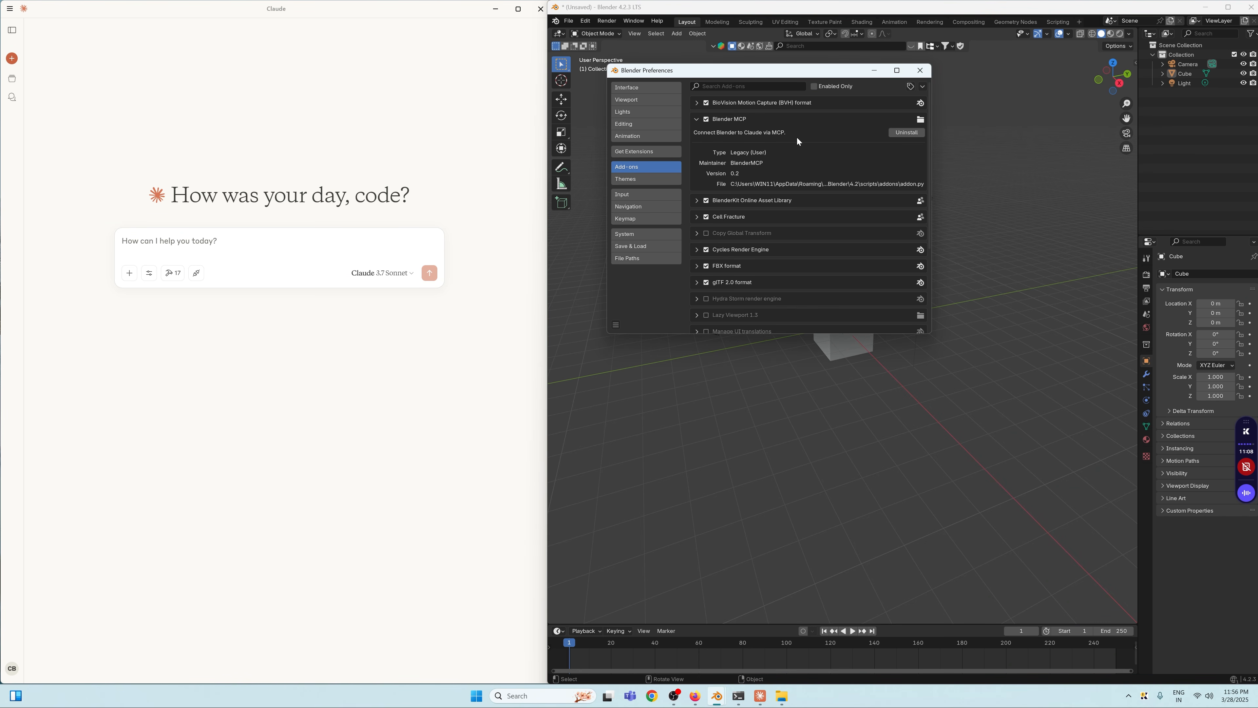
click(896, 134)
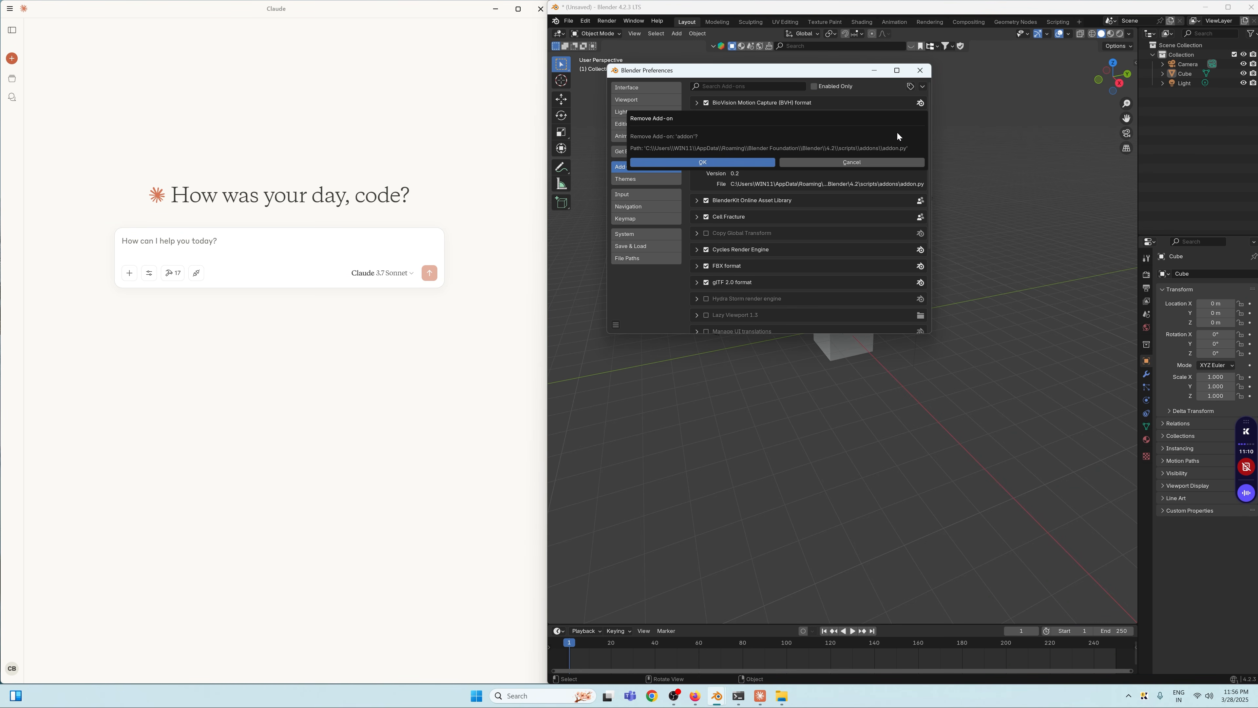
click(762, 163)
Step: Install the add-on from disk using addon.py in the Downloads folder
click(923, 87)
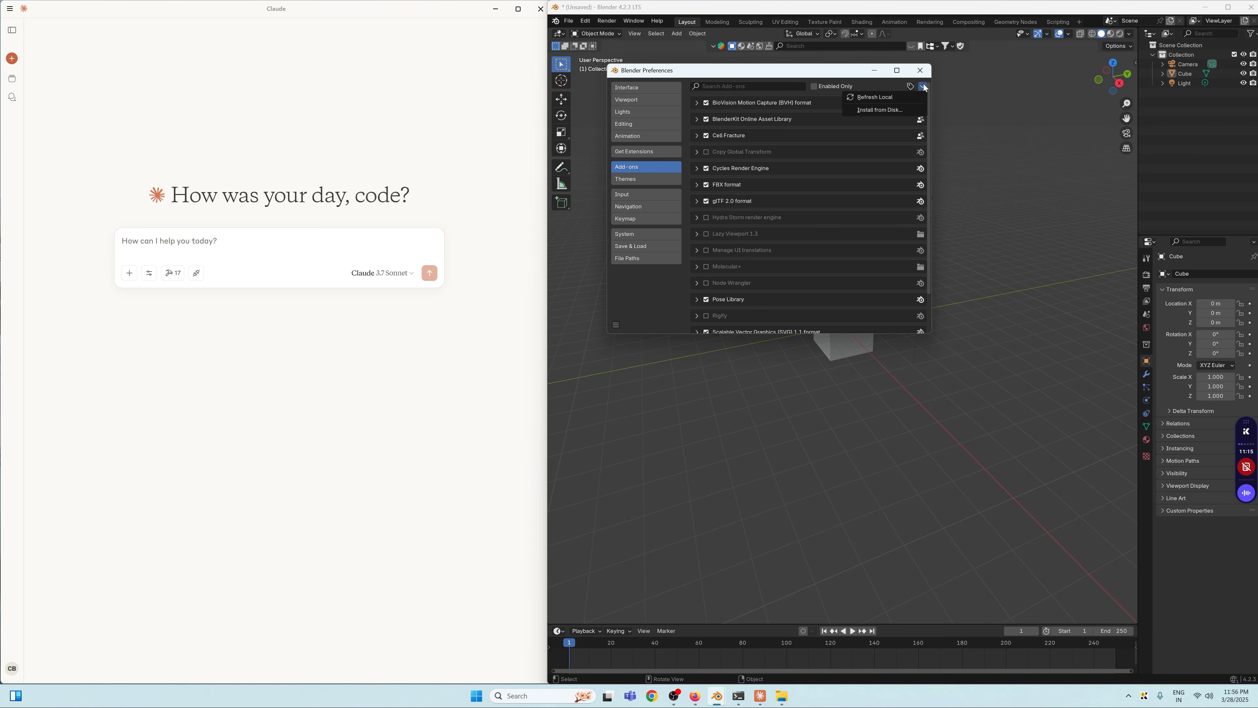
click(880, 110)
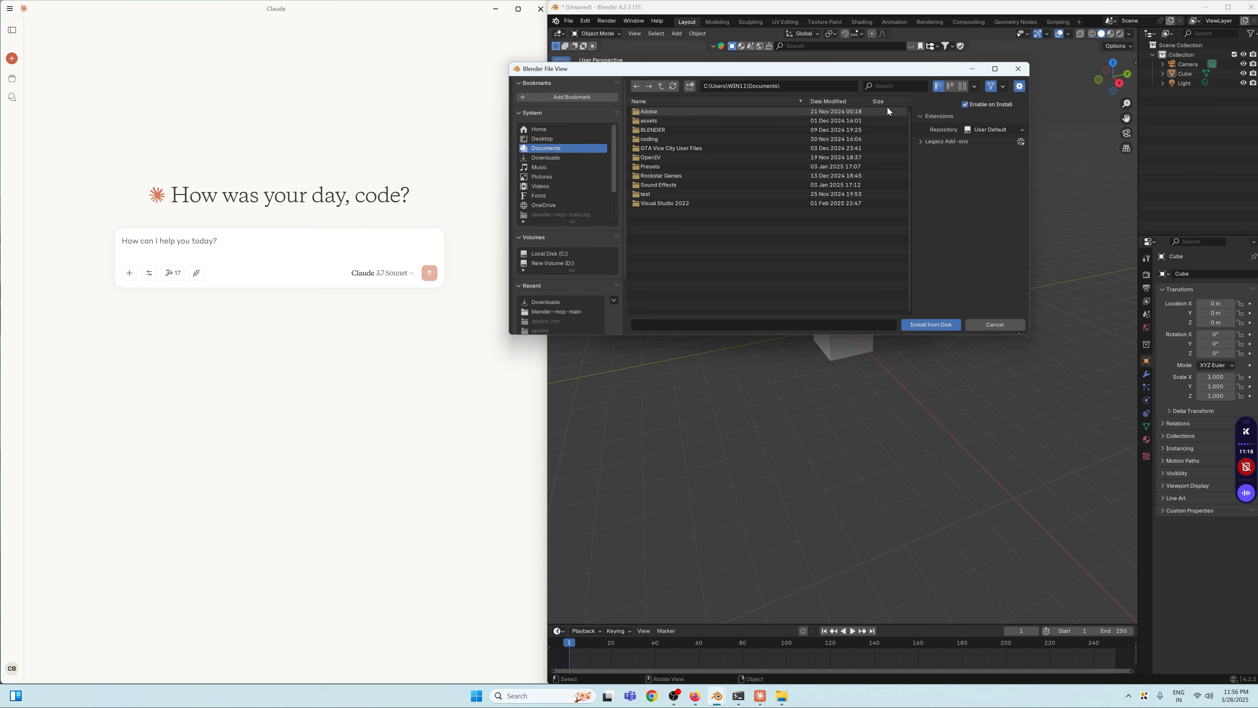
click(563, 158)
scroll(661, 198, down, 5)
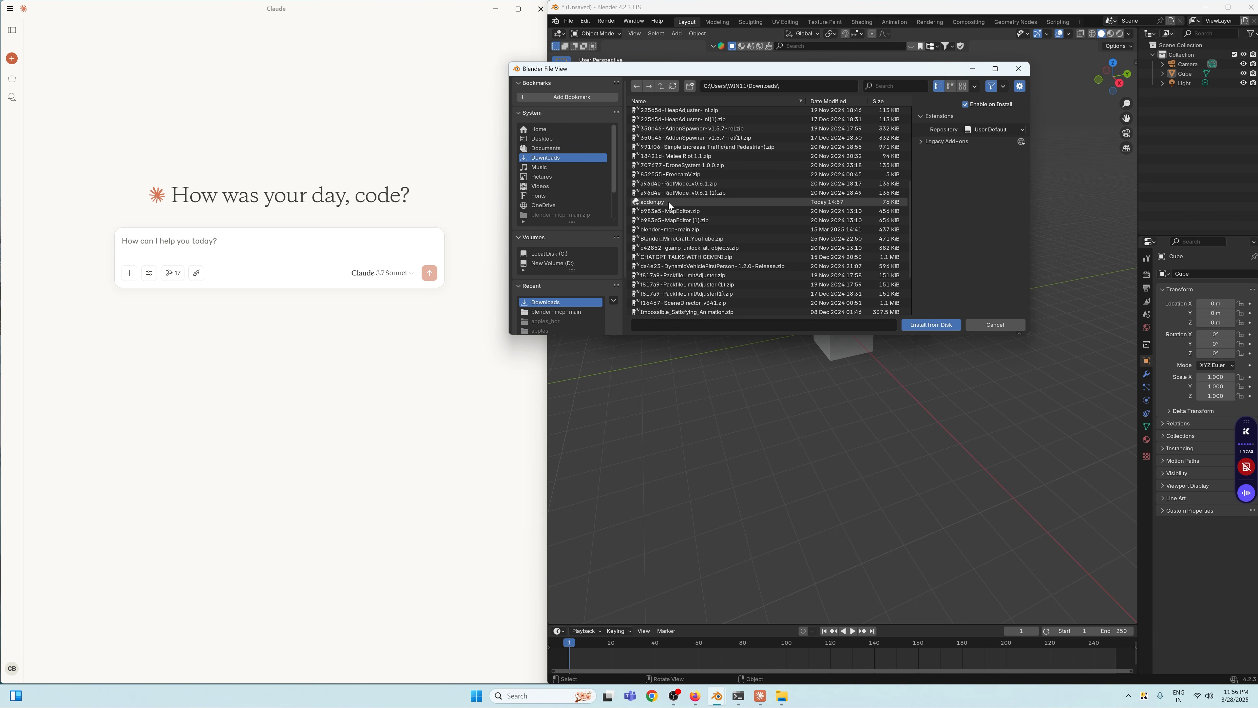
double_click(669, 203)
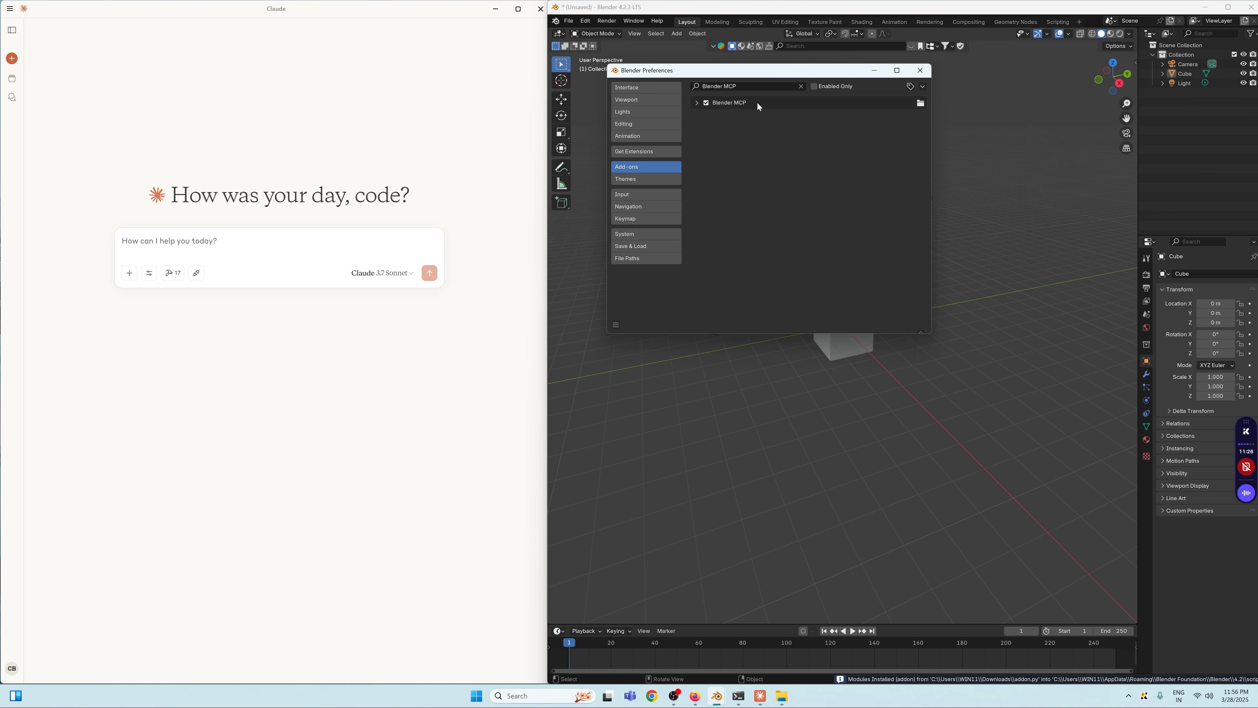
Step: Check that the newly installed Blender MCP add-on is enabled and look over its details
click(697, 103)
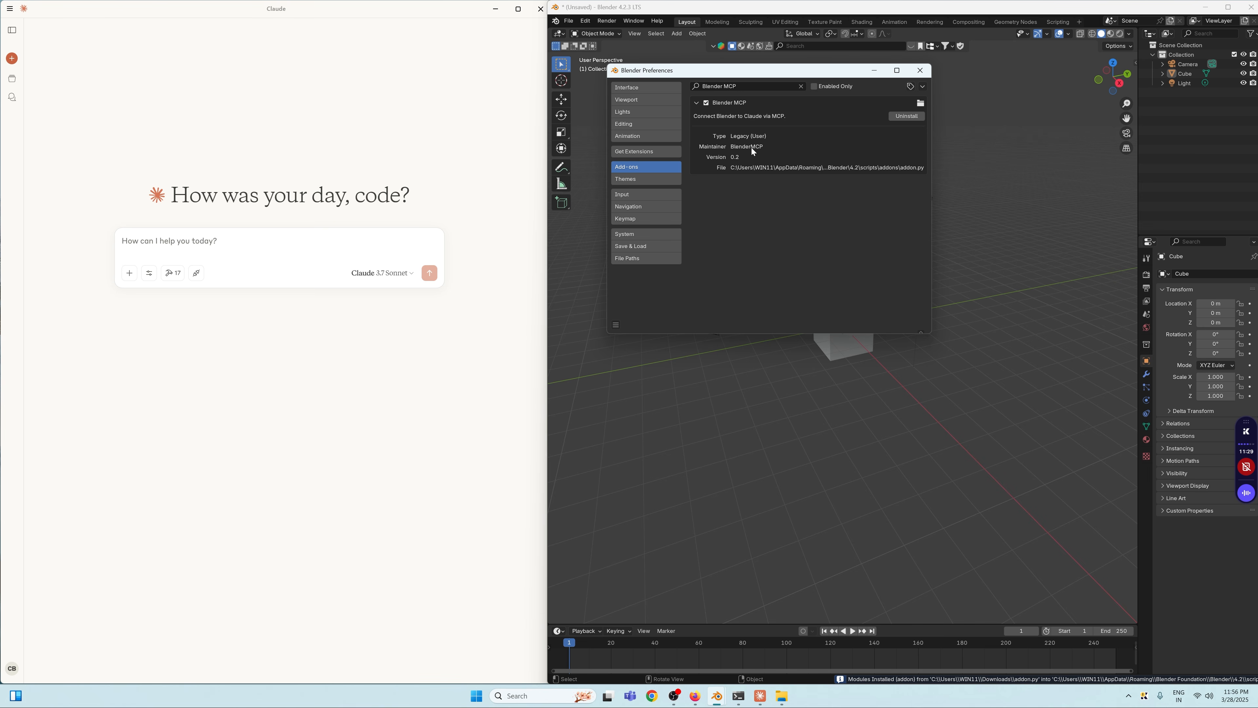
click(697, 103)
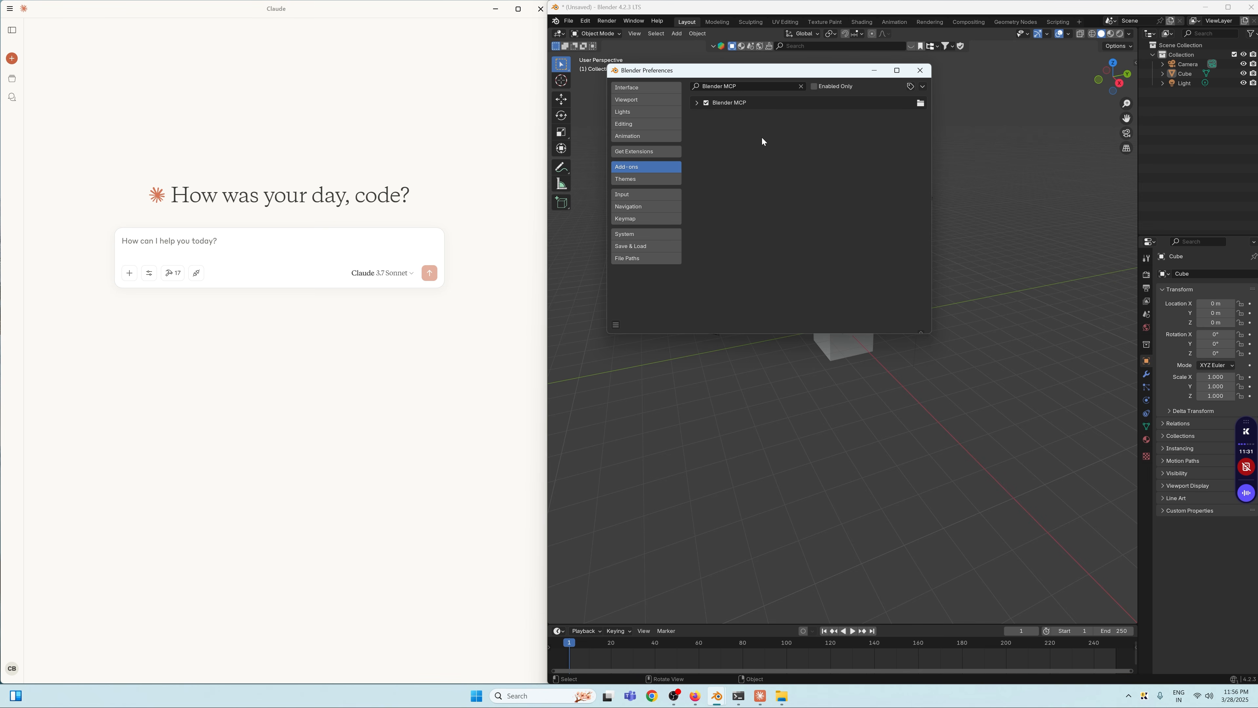
click(697, 103)
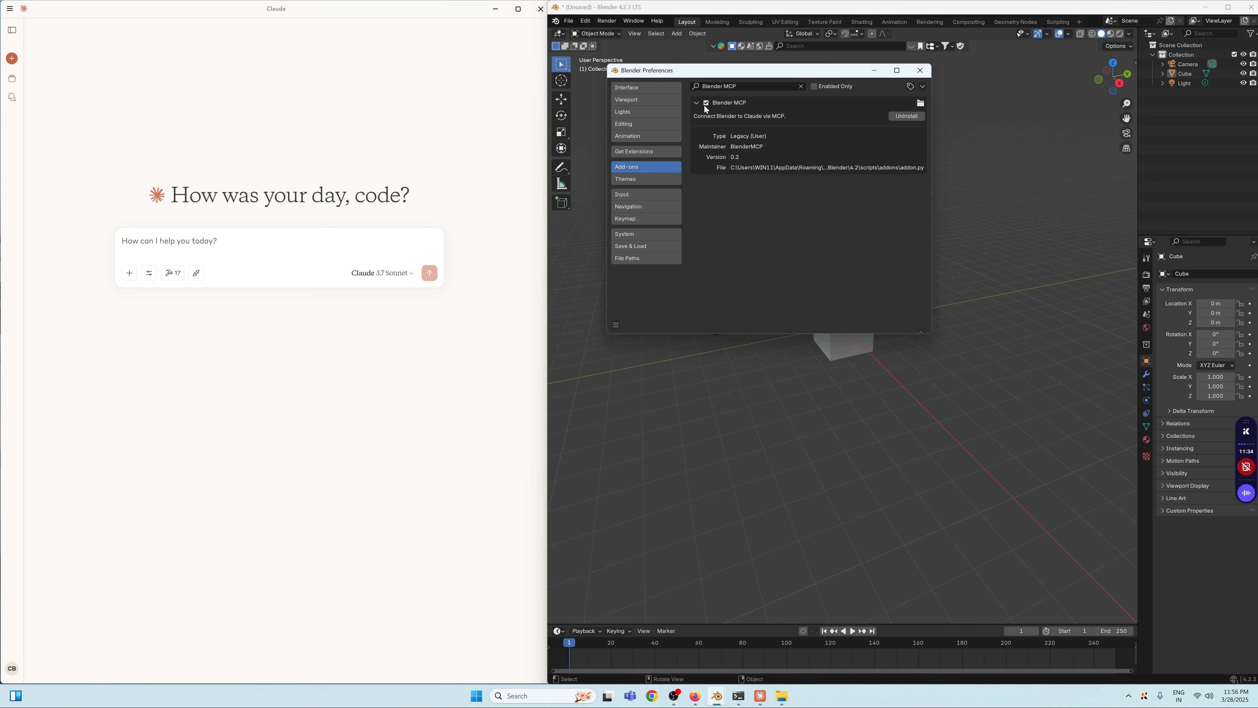
Step: Close the preferences and show the 3D viewport's sidebar
click(920, 71)
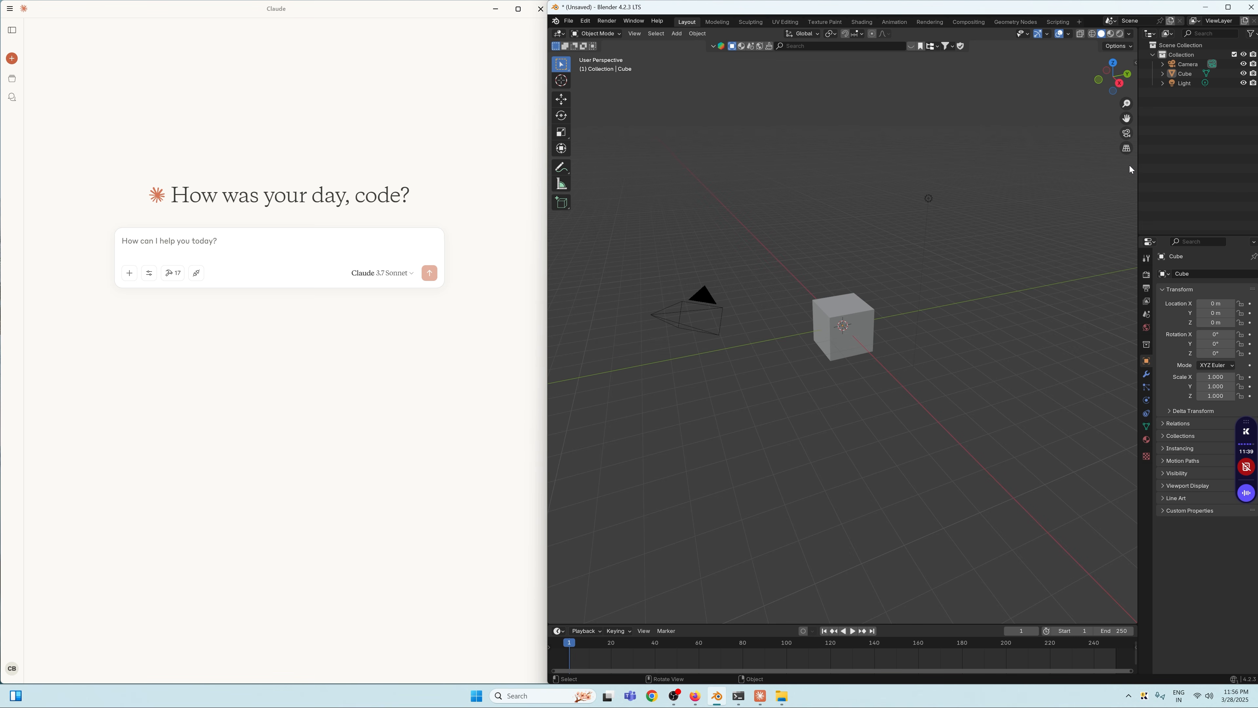
key(n)
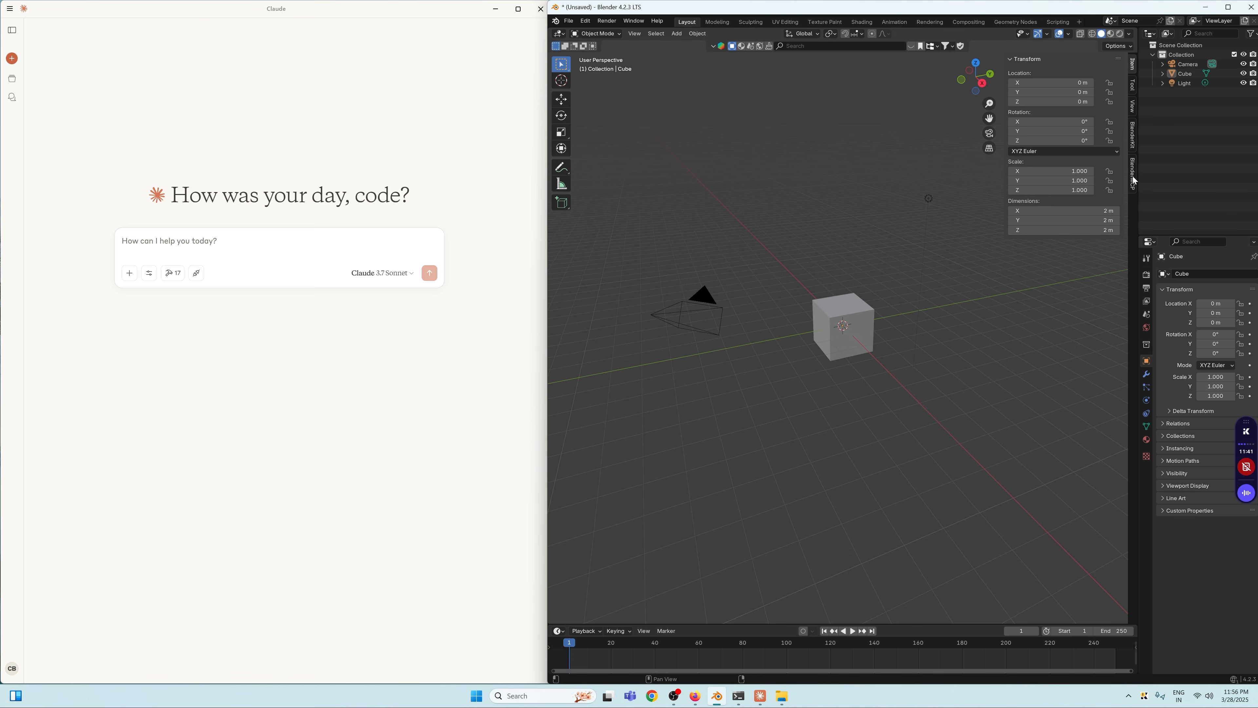
Step: Show the Blender MCP settings in the sidebar, then switch to the Hyper3D site in the browser and create an API key named sdfsdf
click(1134, 179)
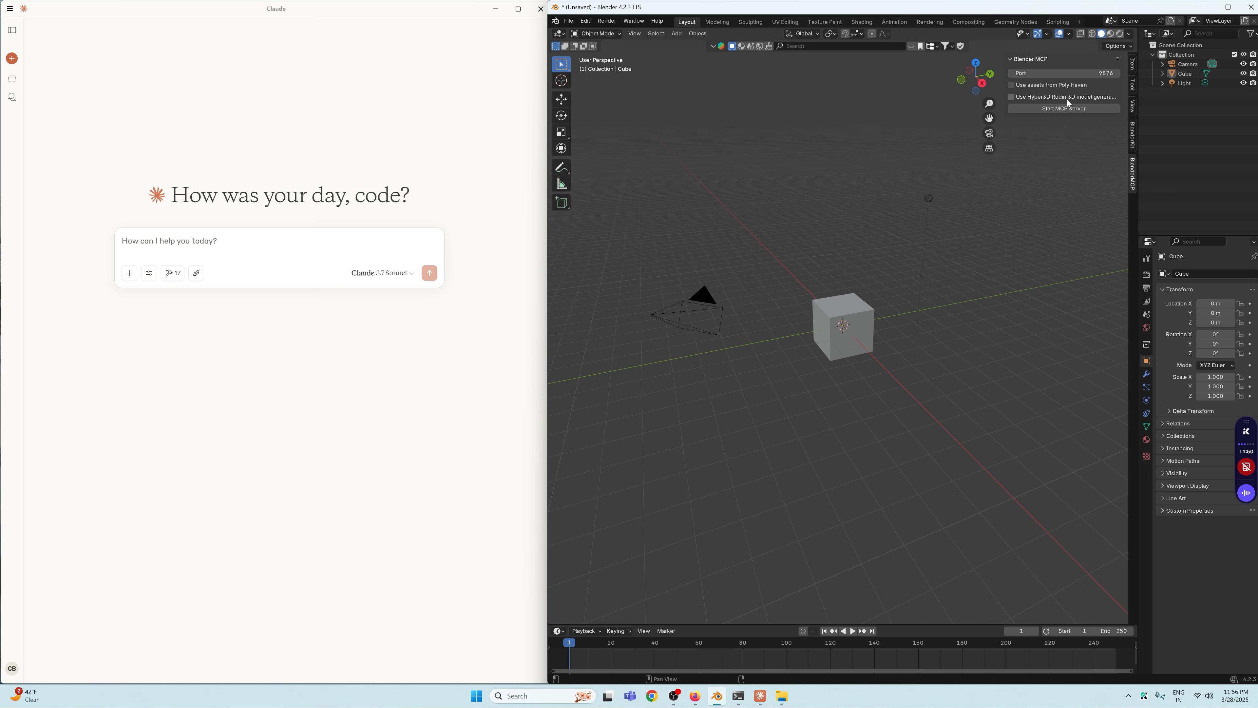
click(695, 696)
click(183, 10)
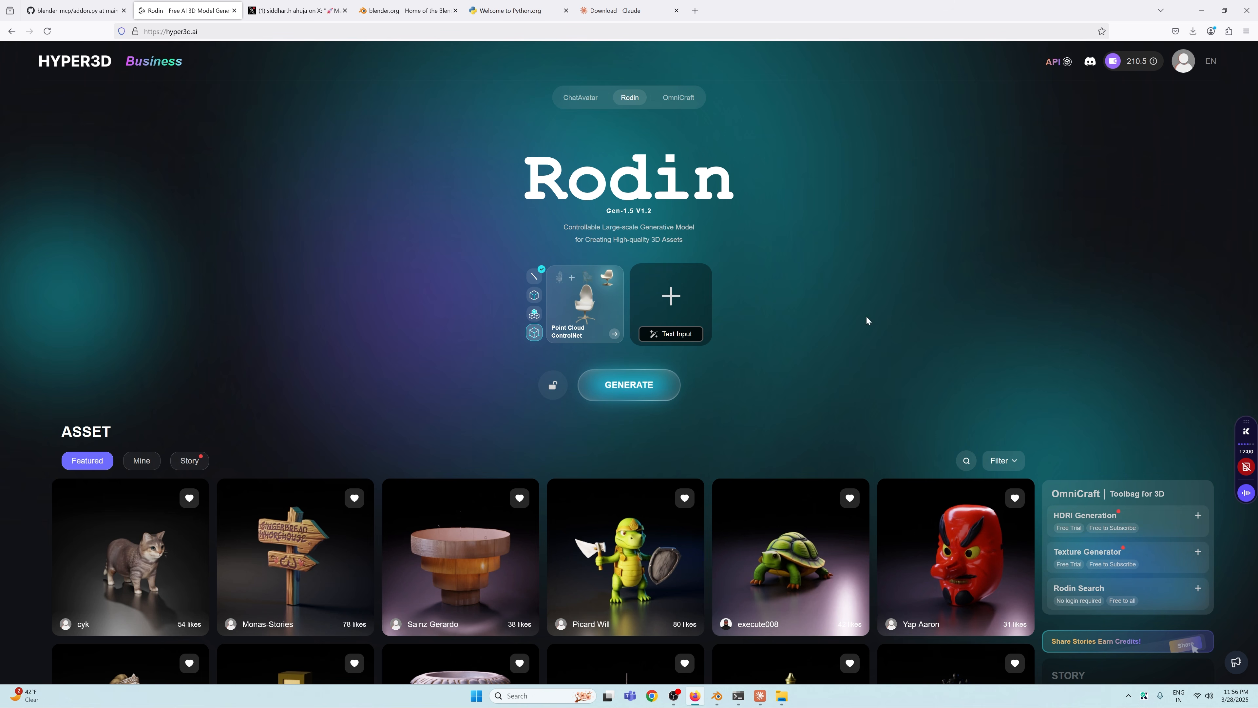
click(1054, 61)
click(842, 209)
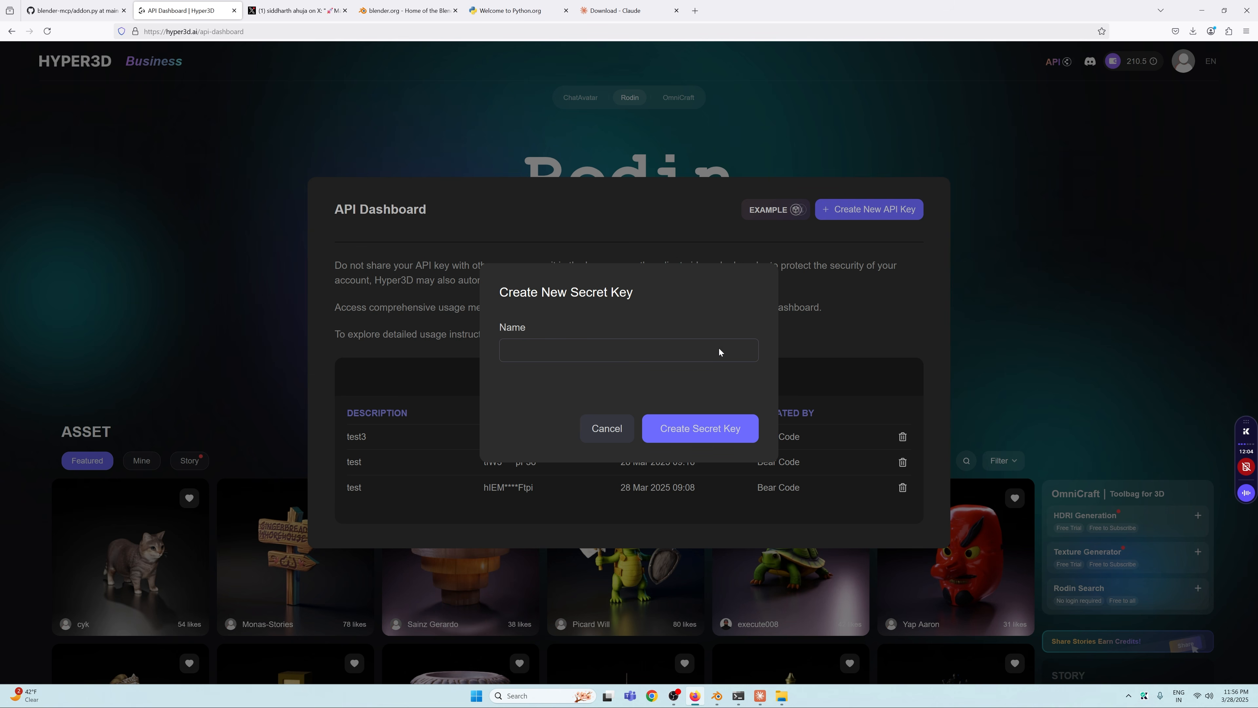
text(sdfsdf)
click(713, 429)
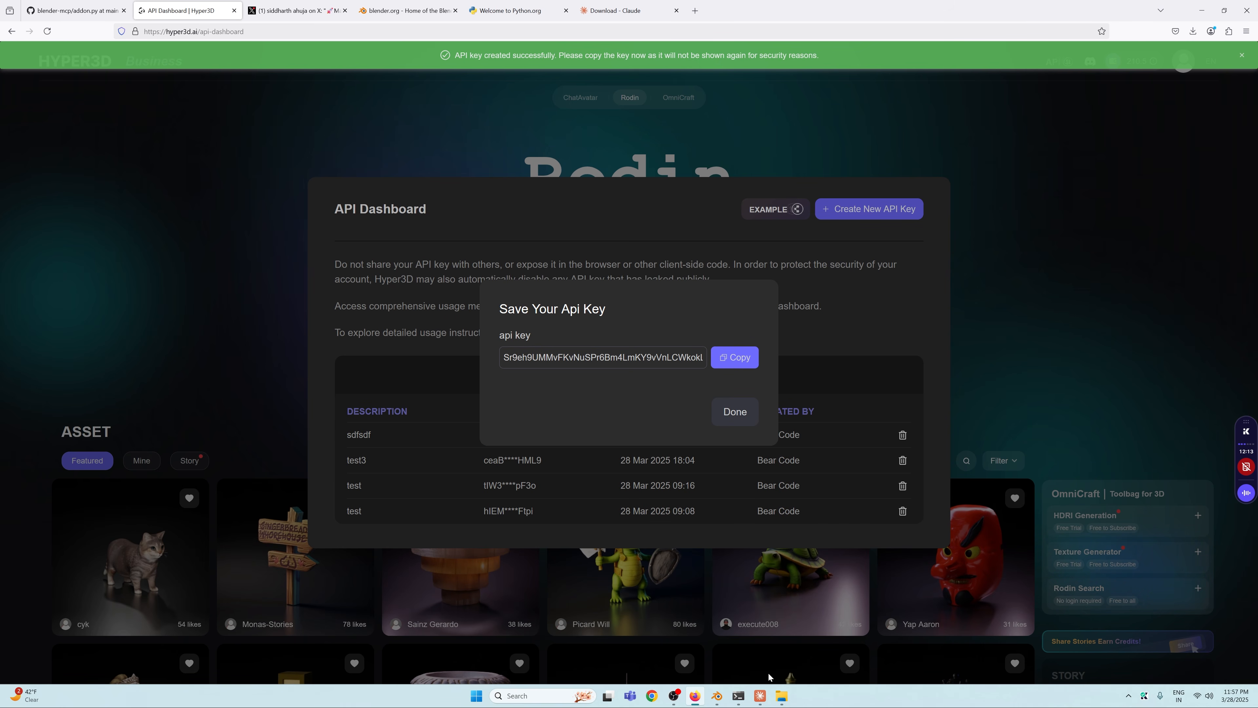
Step: Return to Blender, enable Hyper3D Rodin 3D model generation for the Blender MCP add-on and paste the Hyper3D API key
click(717, 696)
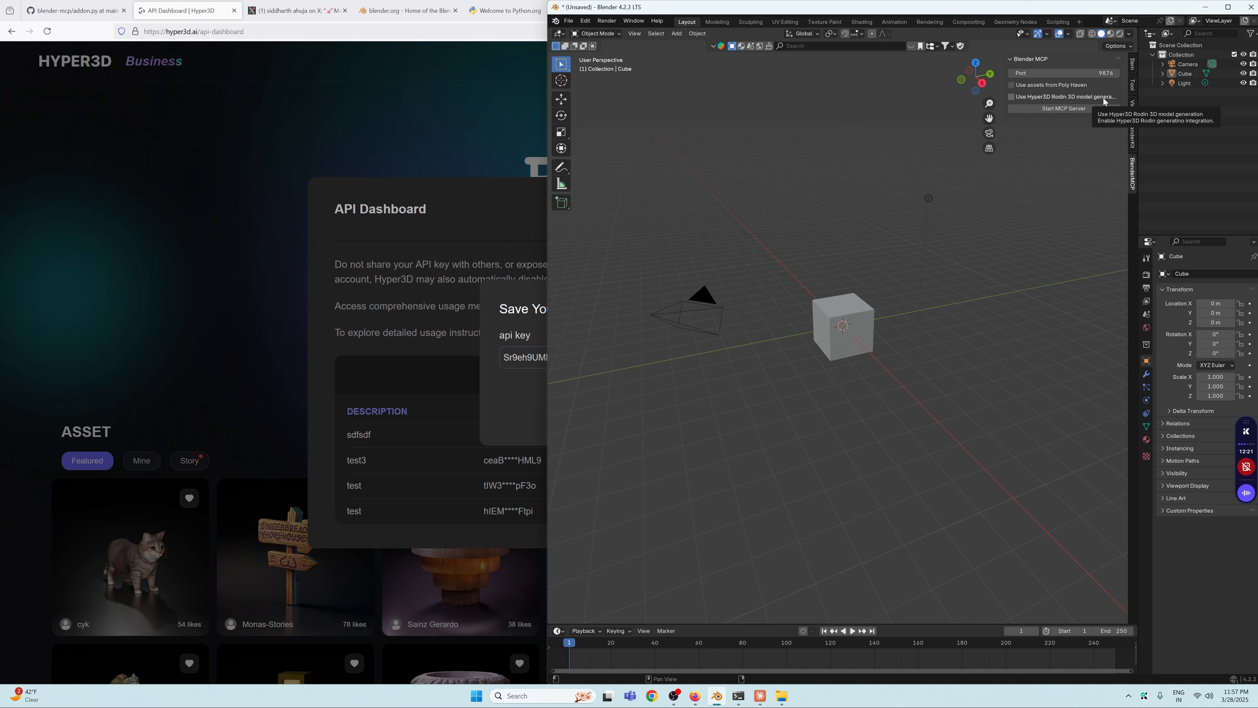
click(1098, 98)
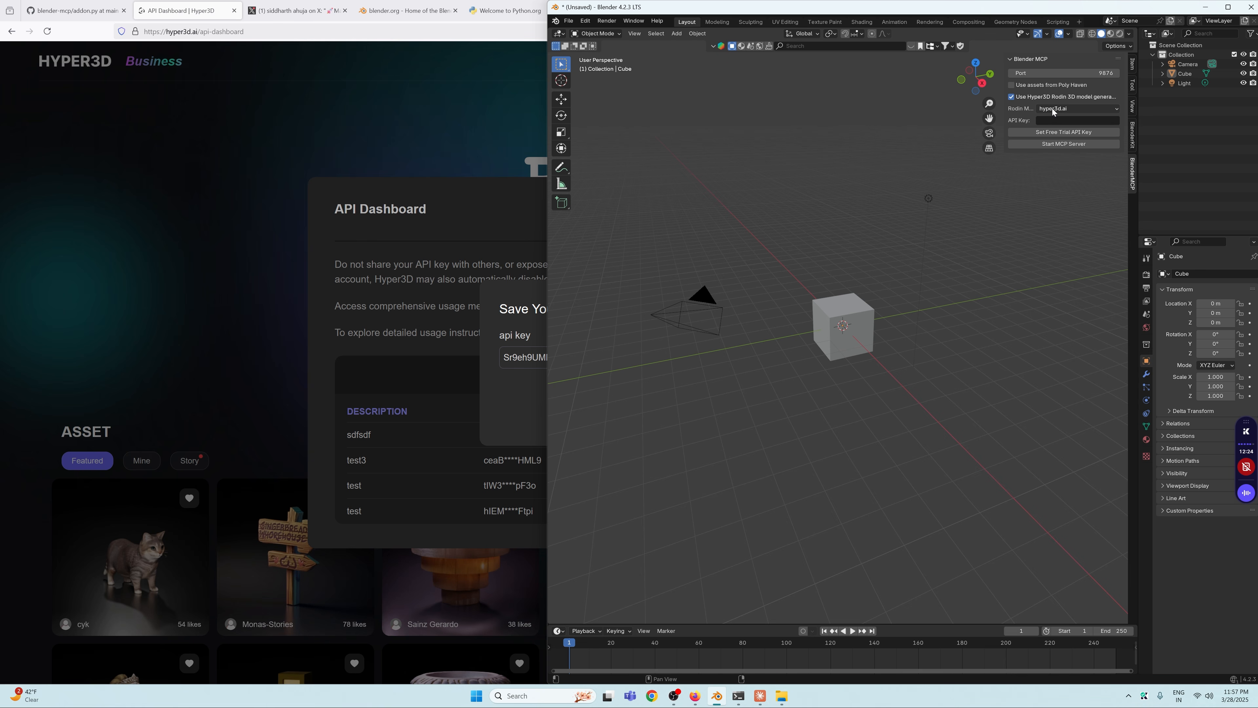
click(1061, 121)
key(ctrl+v)
Step: Start the MCP server in Blender and bring the Claude desktop window up beside it
click(1050, 144)
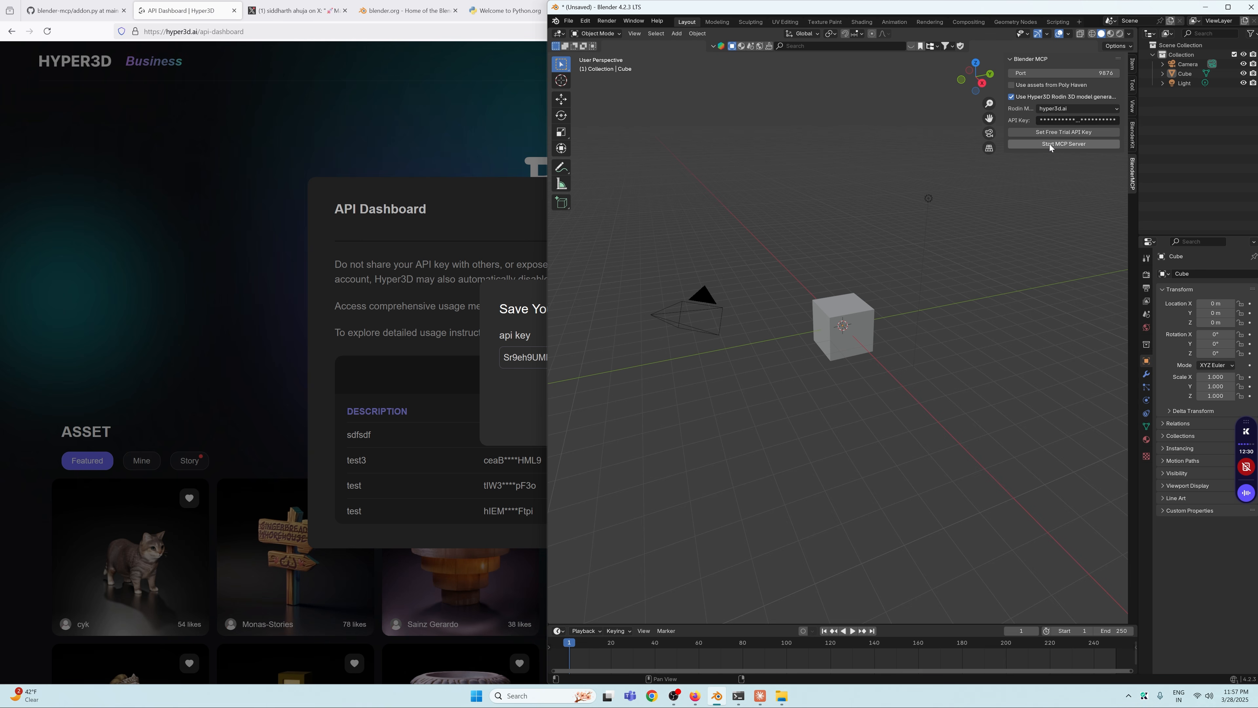
click(1050, 144)
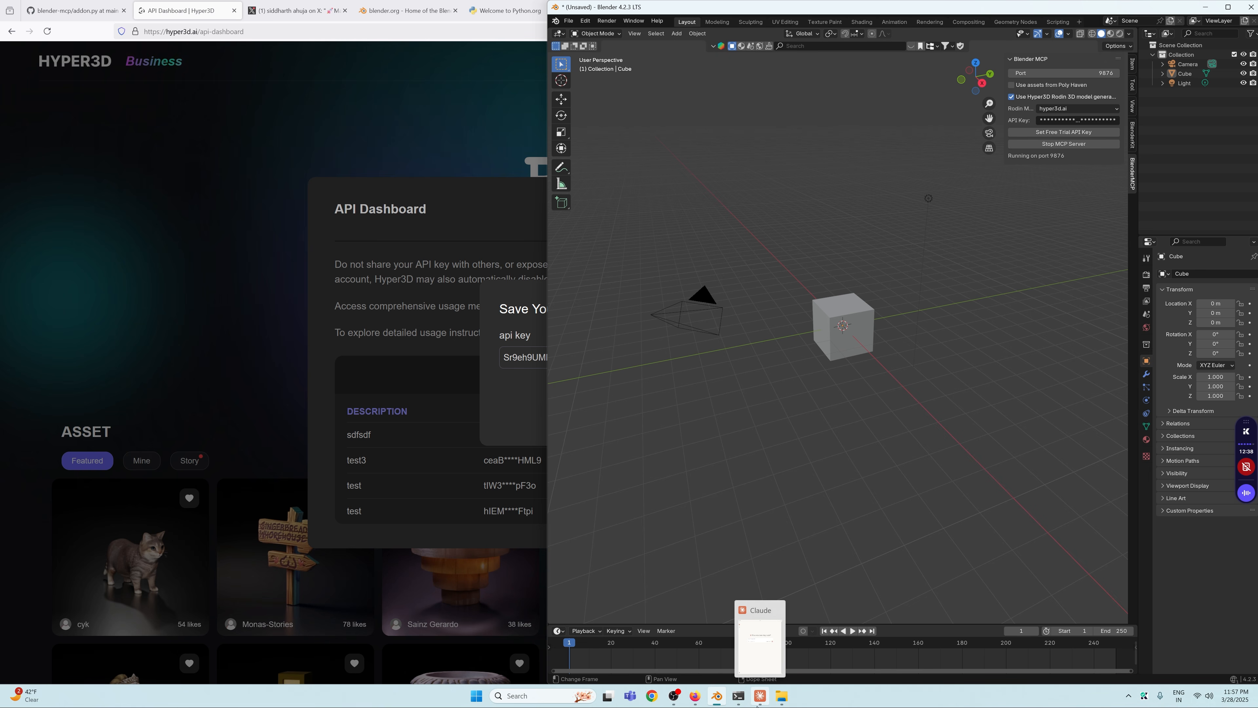
click(759, 695)
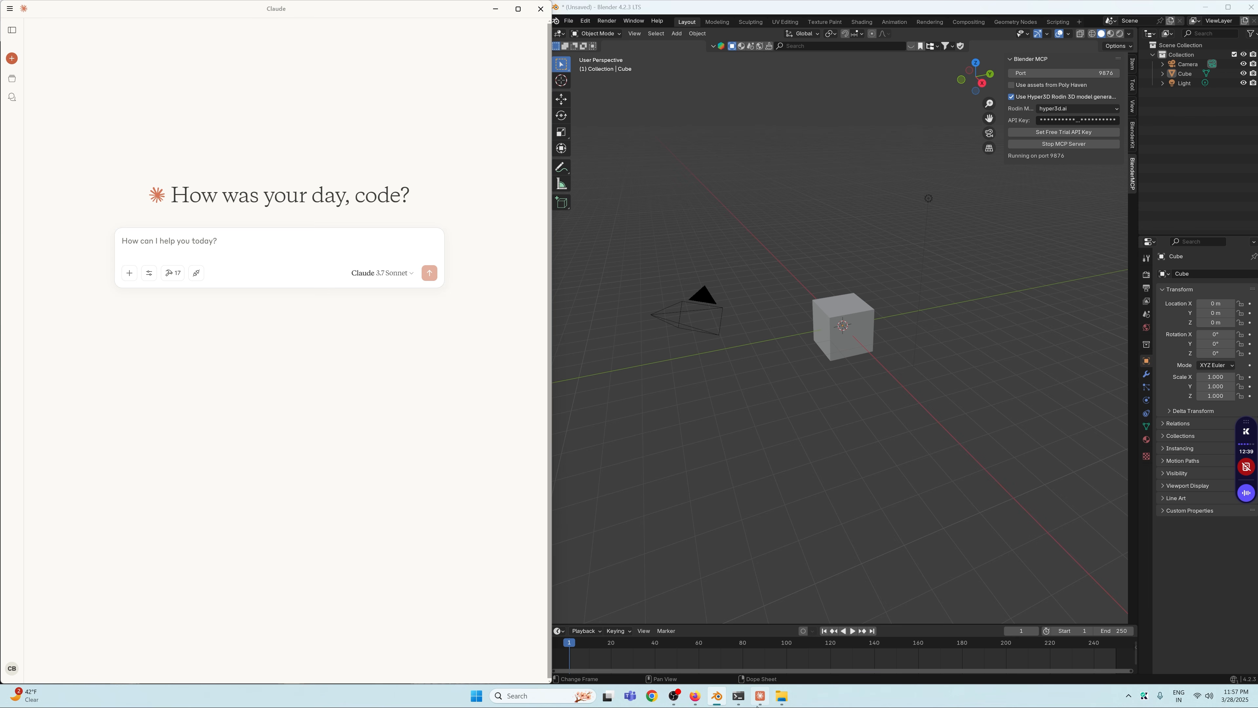
Step: Copy the example command "Generate a 3D model of a garden gnome through Hyper3D" from the blender-mcp README on GitHub in the browser
click(695, 696)
click(69, 12)
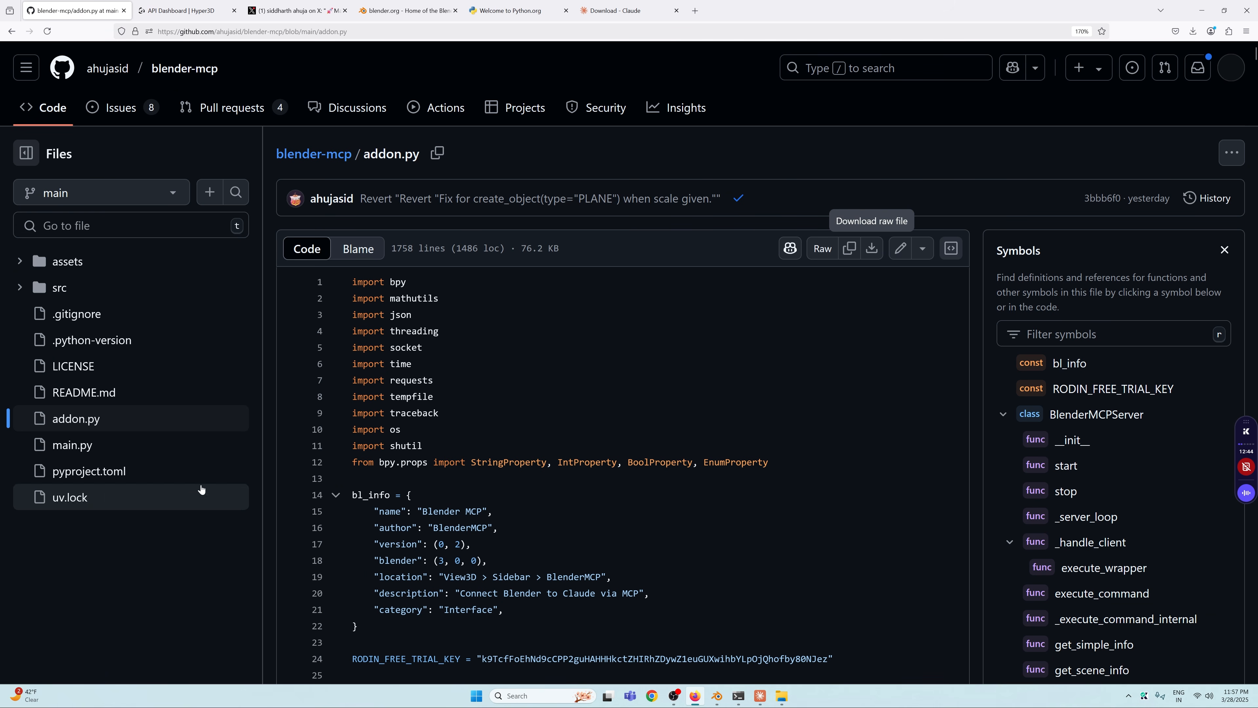
click(12, 31)
scroll(271, 385, down, 20)
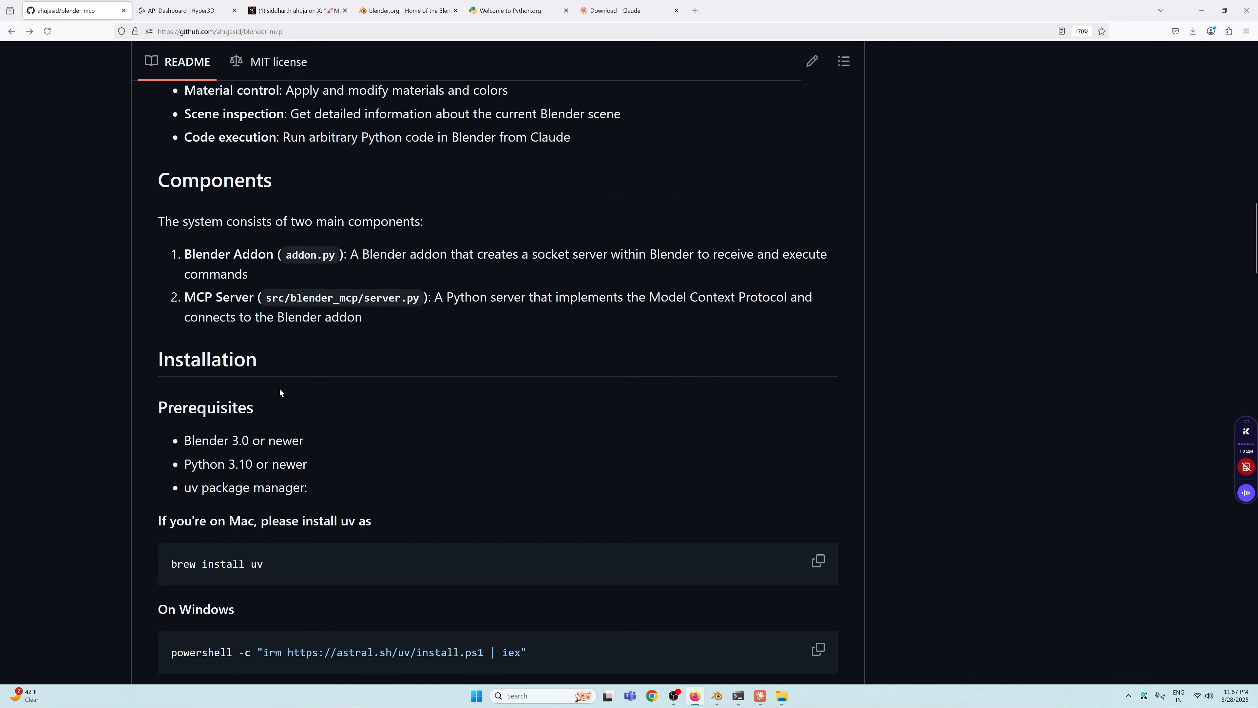
scroll(281, 389, down, 15)
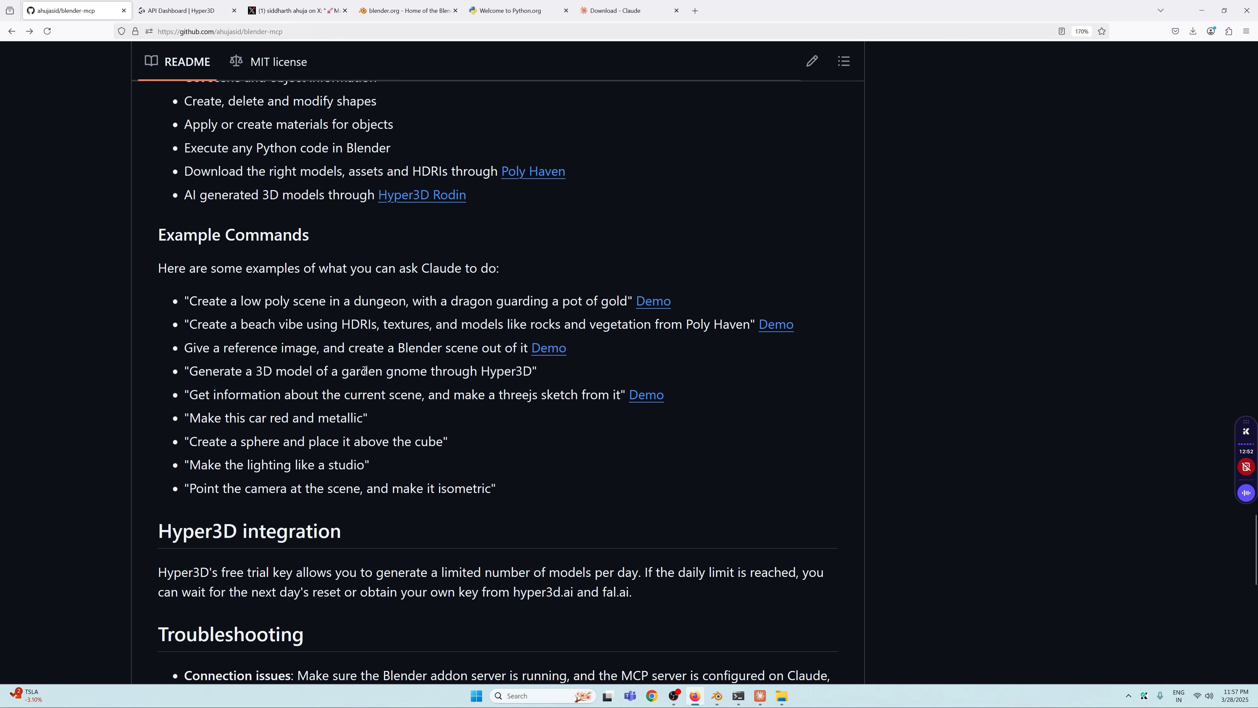
drag(533, 369, 198, 372)
click(269, 367)
drag(531, 370, 182, 371)
key(ctrl+c)
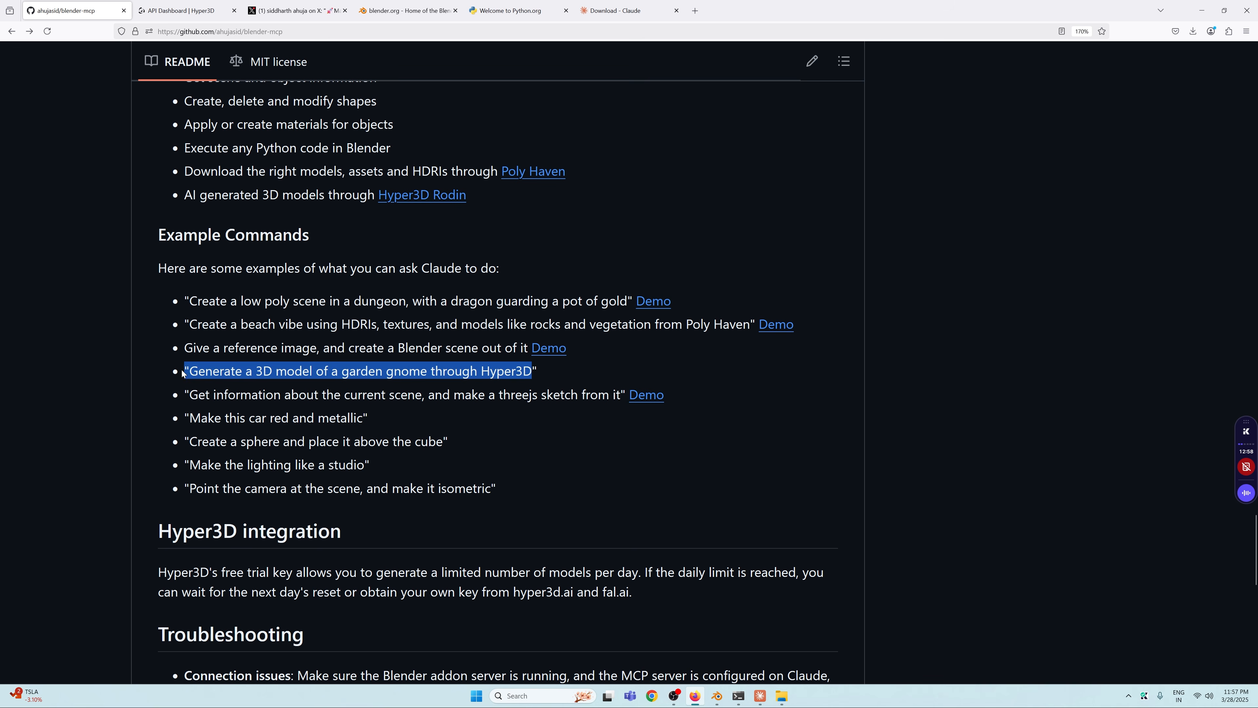
Step: Switch to Claude desktop and send the copied garden gnome prompt with the MCP attachment asset_creation_strategy
click(614, 11)
click(753, 699)
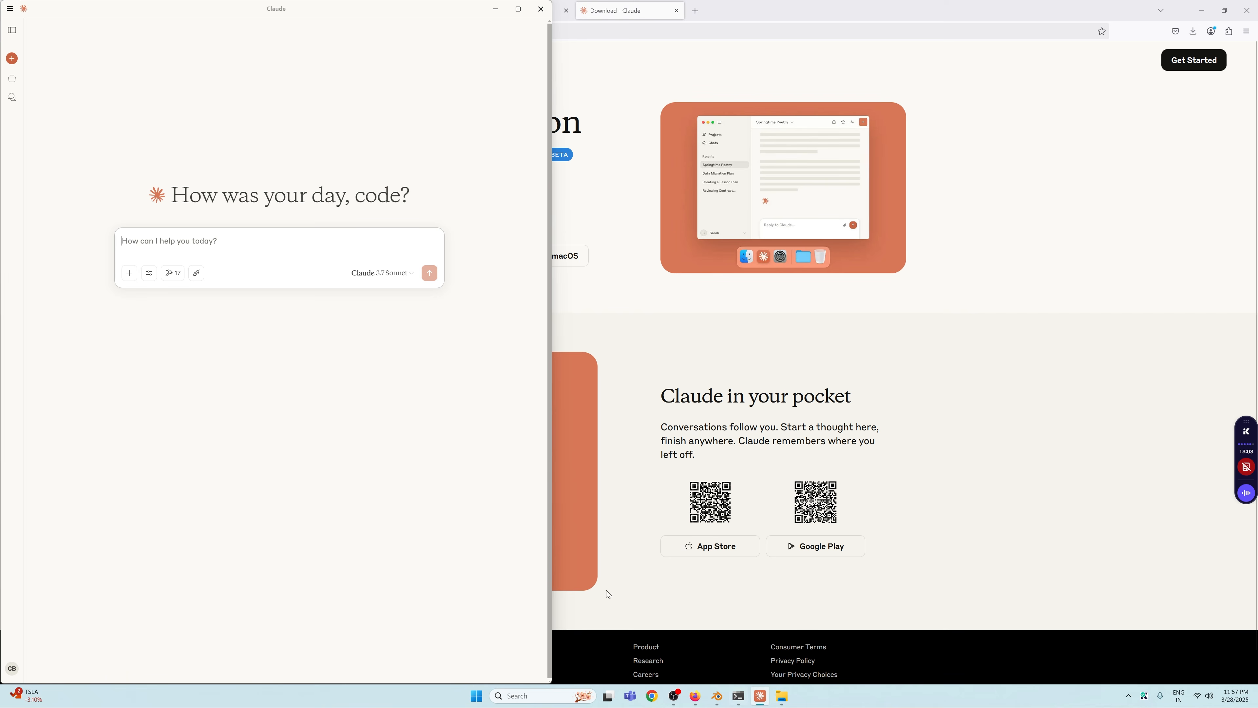
key(ctrl+v)
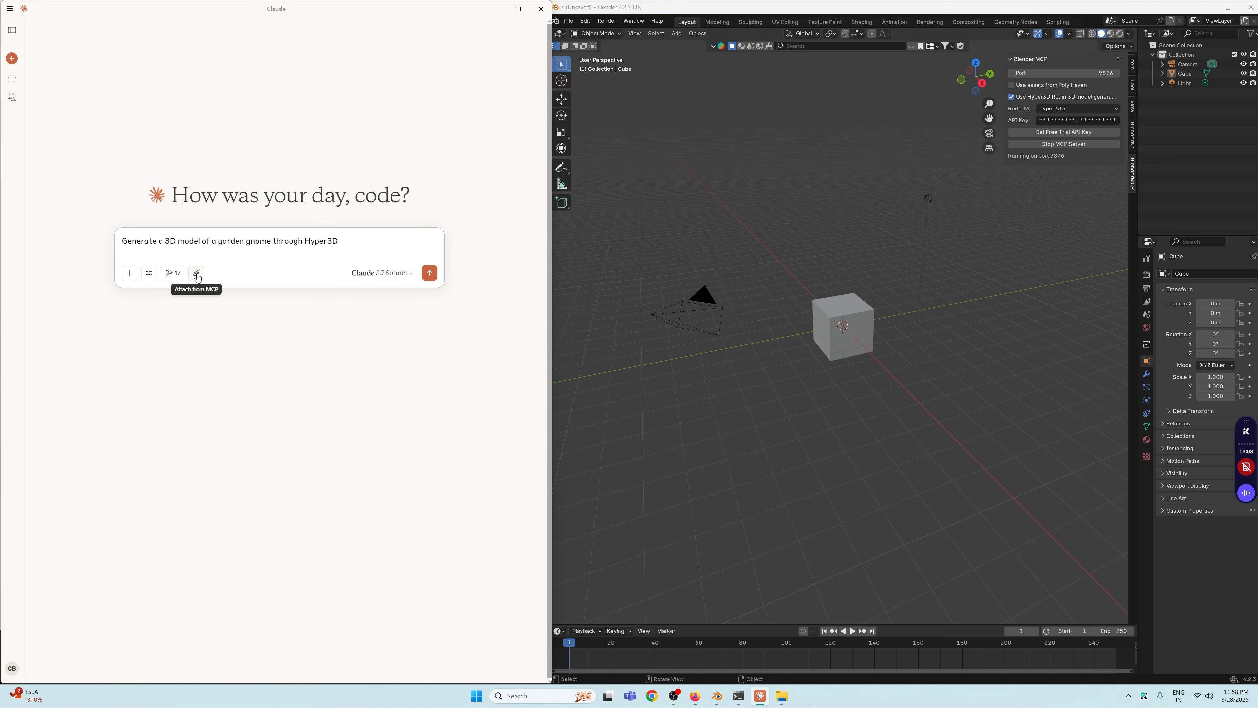
click(196, 273)
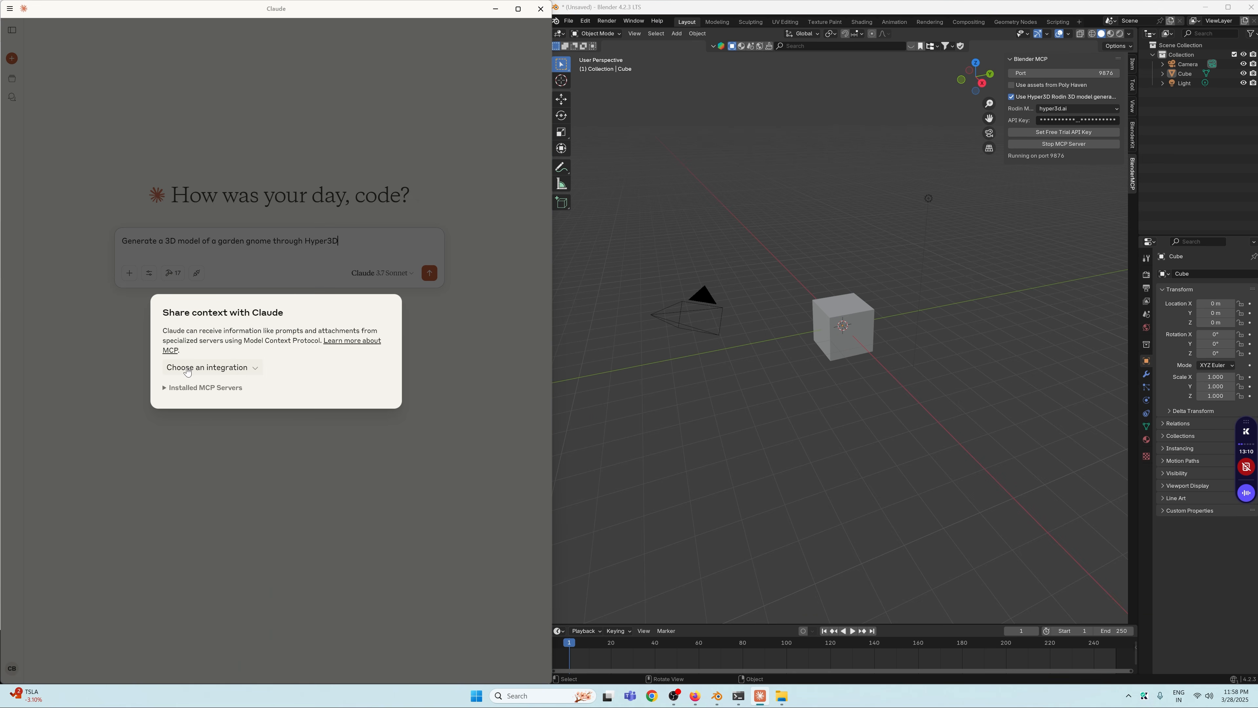
click(188, 369)
click(193, 410)
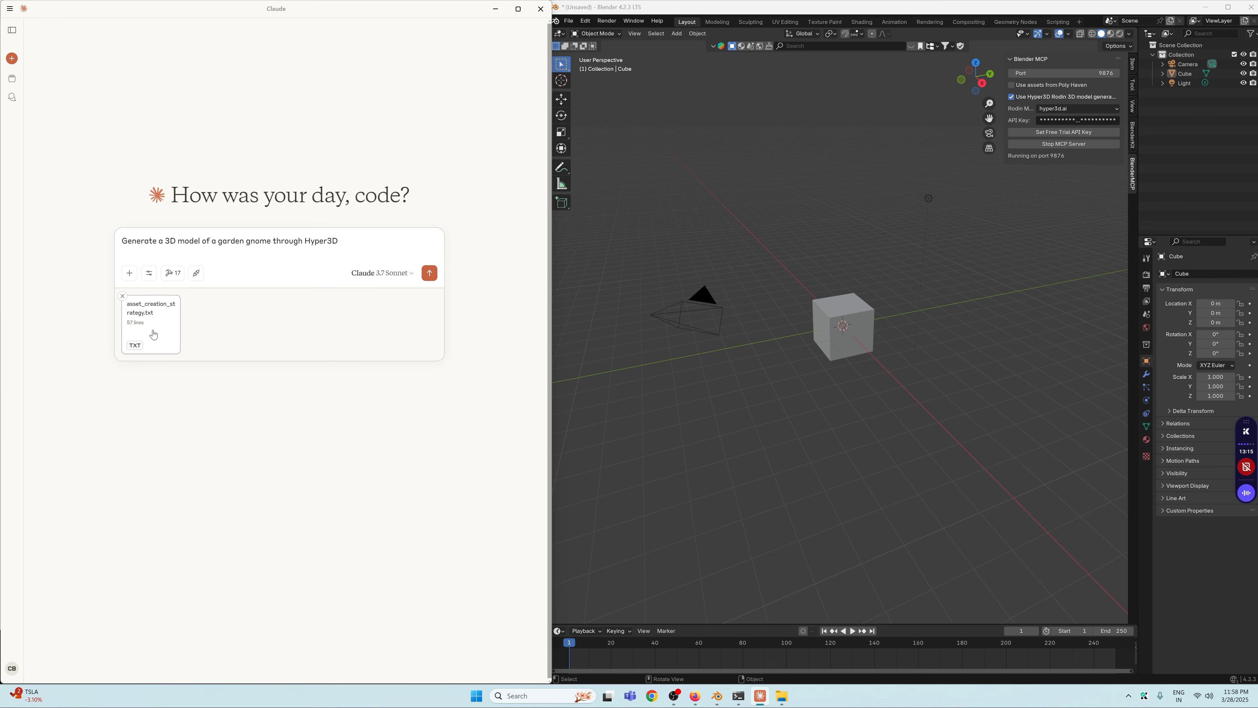
click(429, 273)
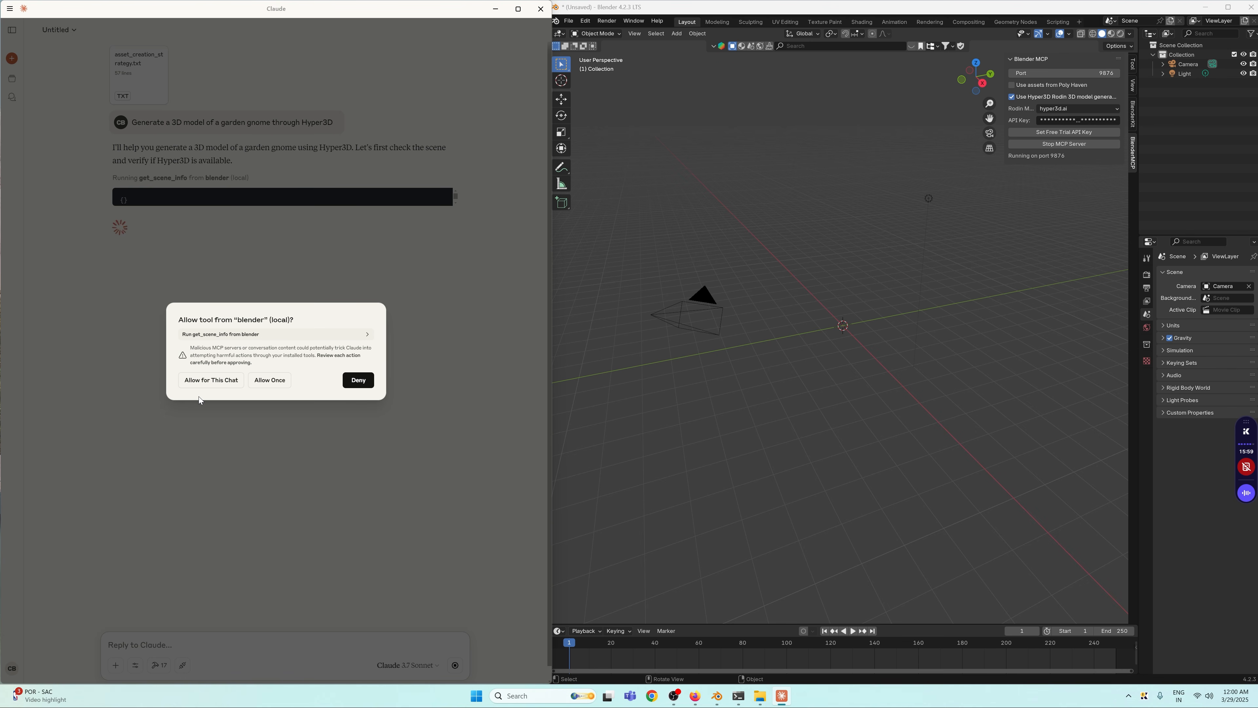
Step: Allow Claude to use the requested Blender tools for this chat, including generate_hyper3d_model_via_text and poll_rodin_job_status
click(209, 380)
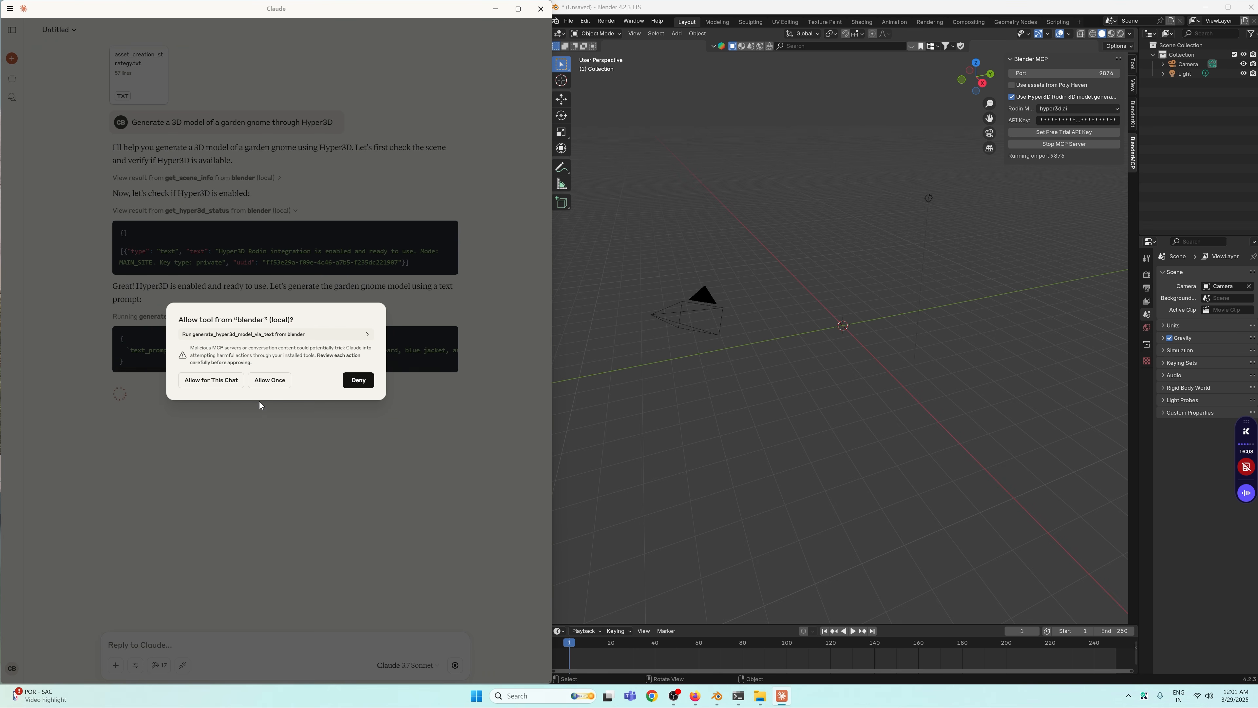
click(194, 380)
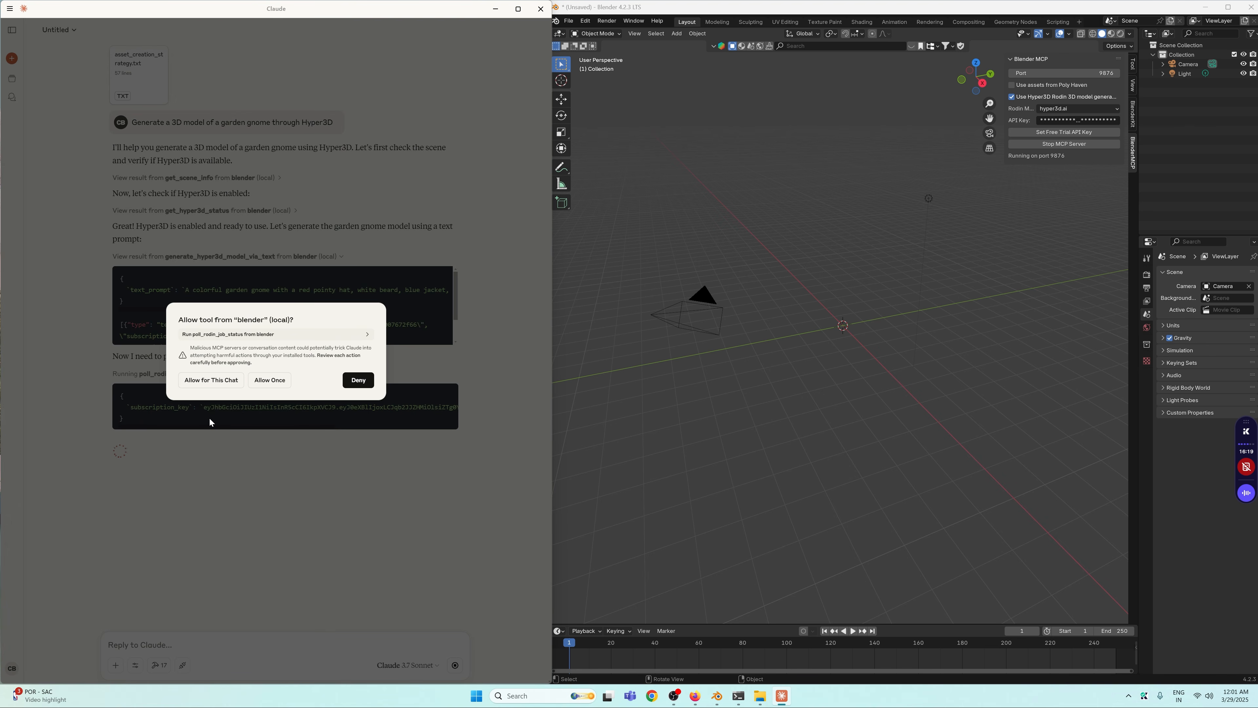
click(224, 377)
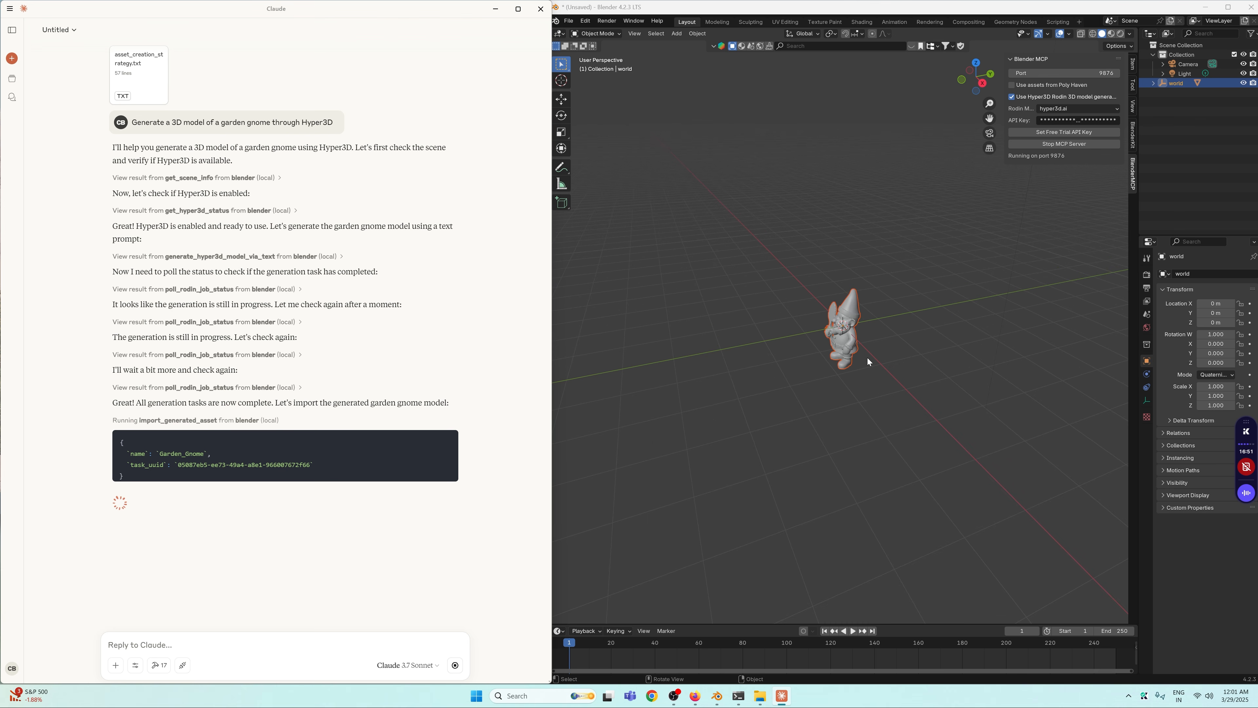
Step: Deselect the imported gnome in Blender and display it with Material Preview shading
scroll(885, 279, up, 7)
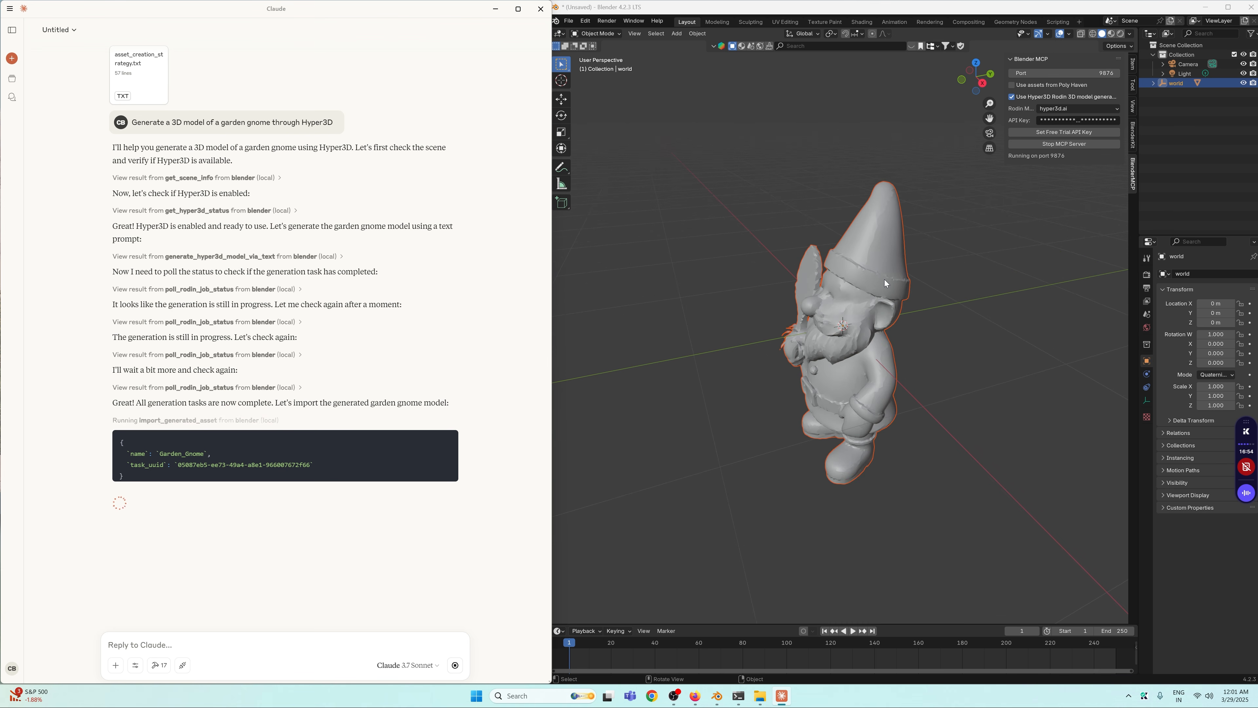
scroll(830, 303, down, 2)
middle_drag(785, 283, 853, 255)
click(936, 203)
click(1111, 35)
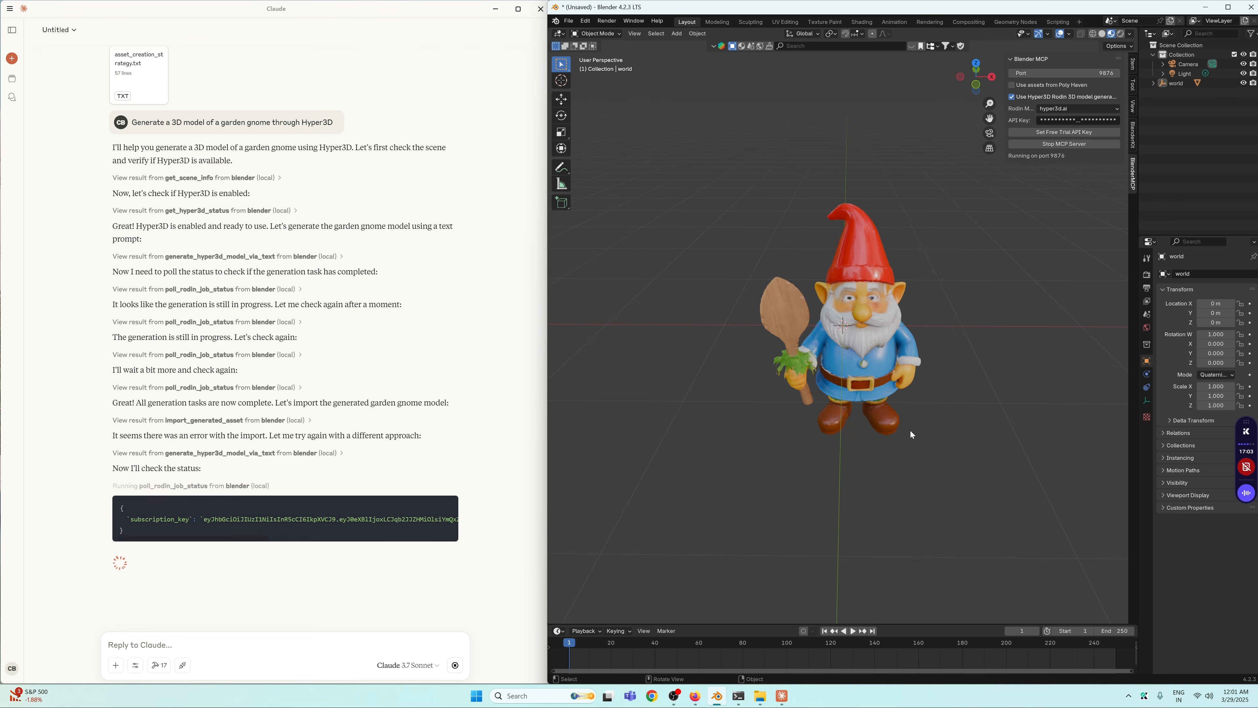
Step: Examine the textured garden gnome and the ground plane from several angles while Claude completes the scene
middle_drag(910, 431, 1006, 414)
mouse_move(940, 379)
middle_down()
mouse_move(752, 370)
mouse_move(937, 399)
middle_up()
scroll(883, 423, down, 5)
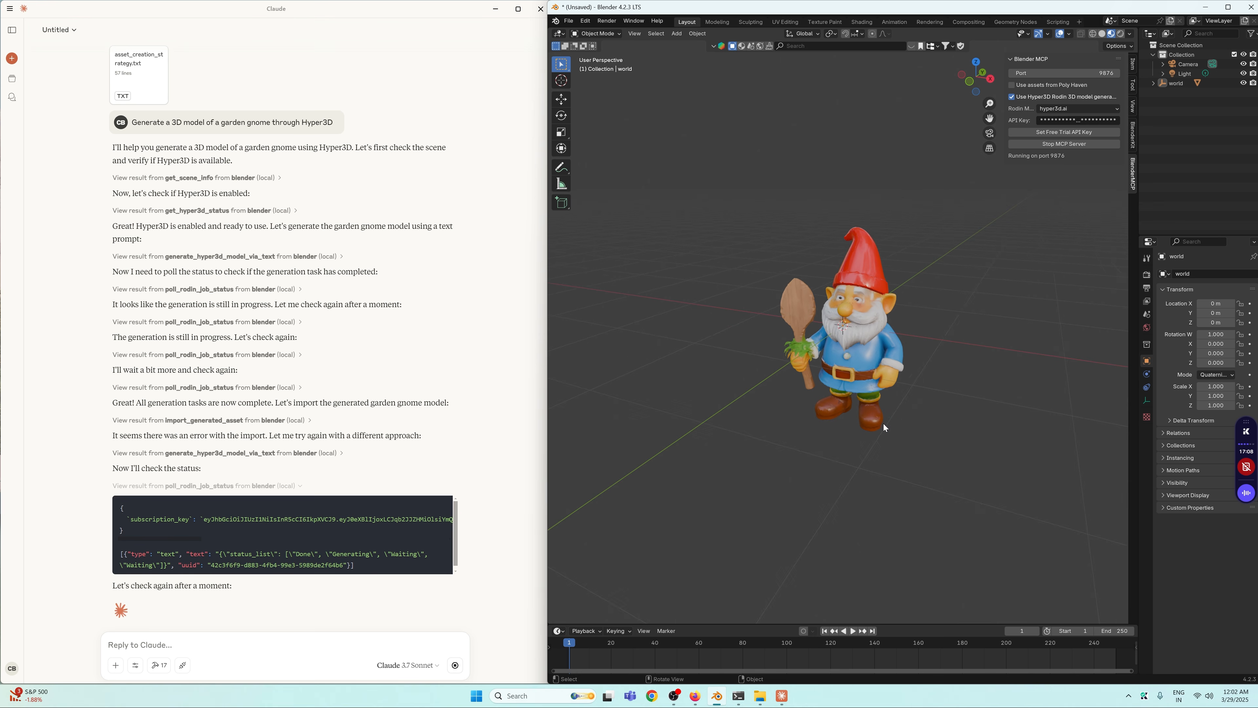
middle_drag(782, 440, 839, 432)
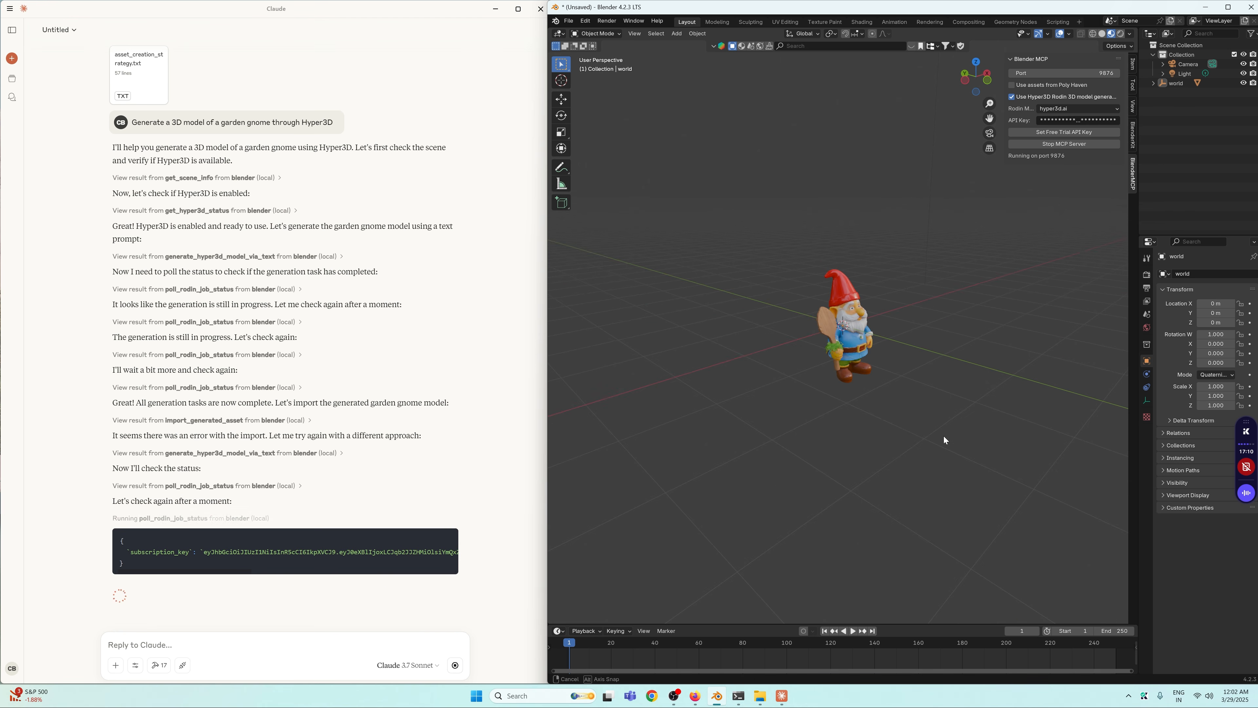
middle_drag(943, 435, 771, 324)
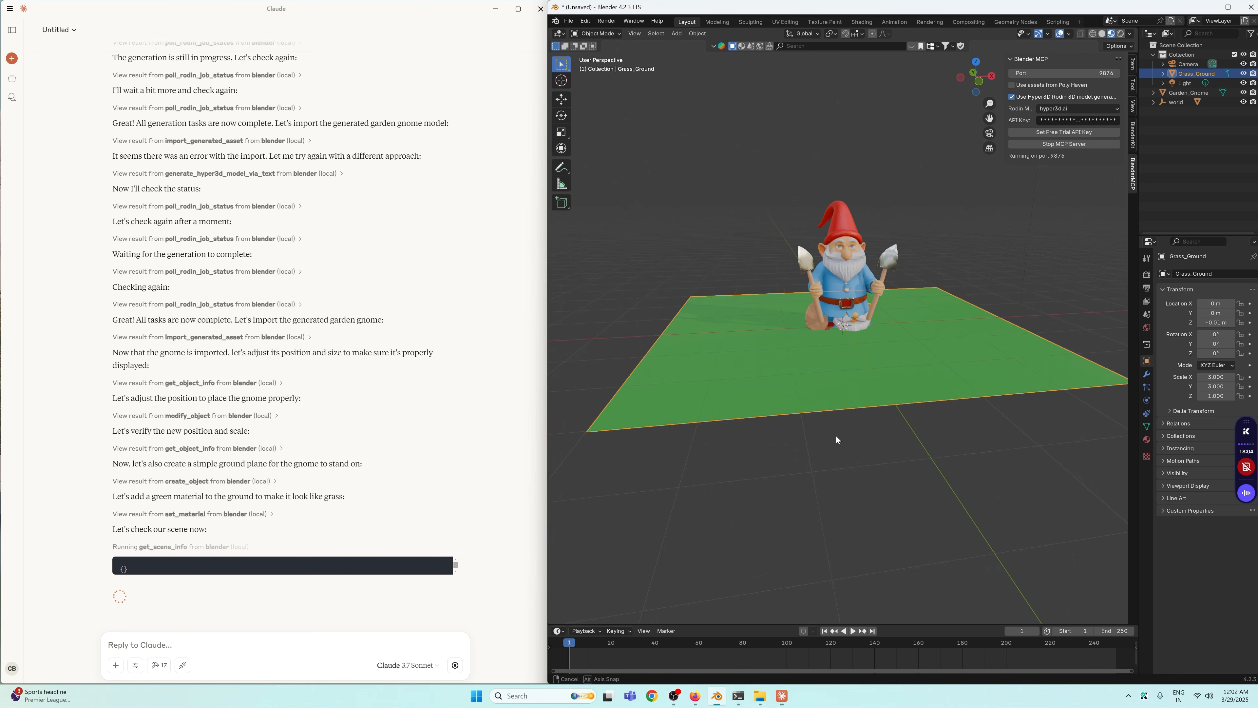
middle_drag(836, 439, 867, 317)
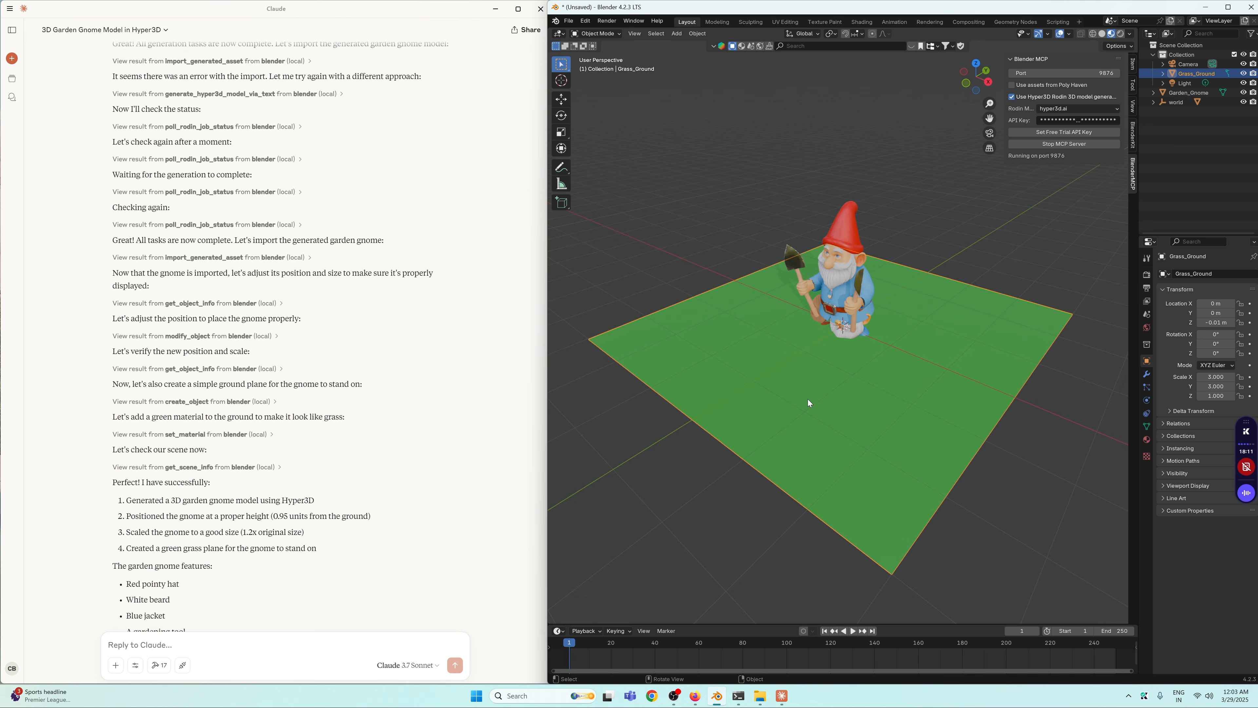
middle_drag(808, 402, 887, 401)
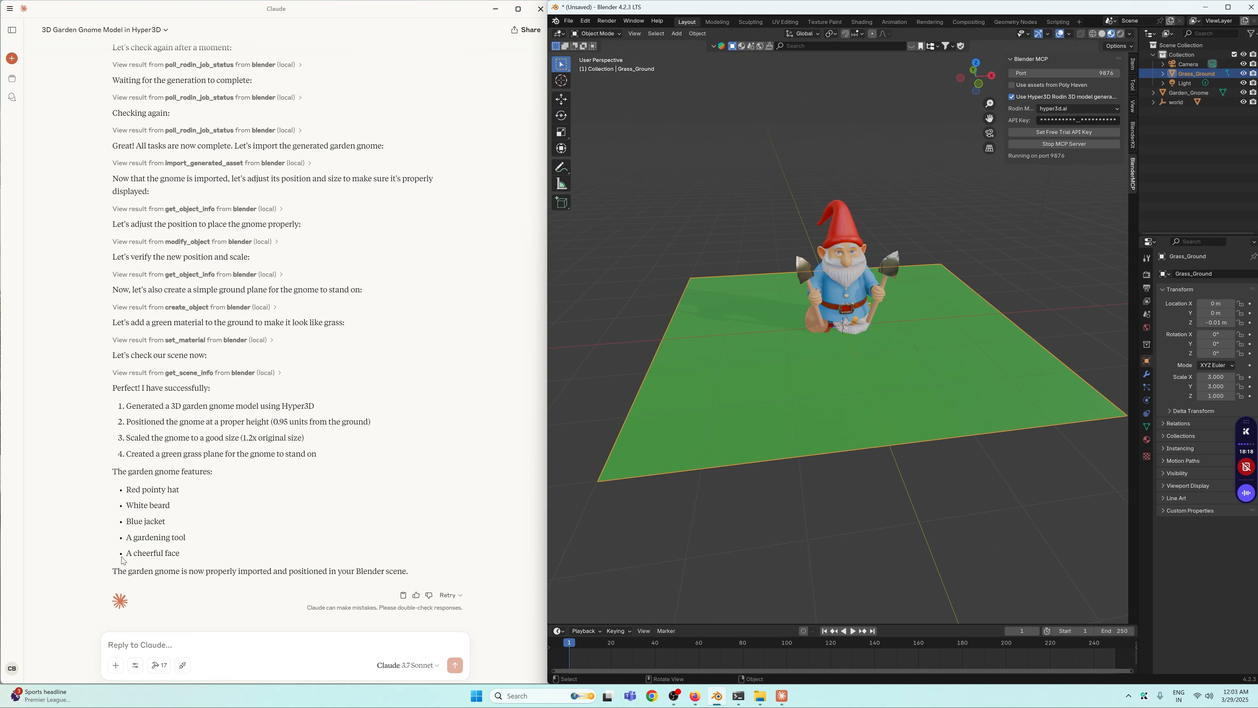
Step: Ask Claude "you duplicated the gnome model remove one of them" and allow the delete_object tool for this chat
click(151, 647)
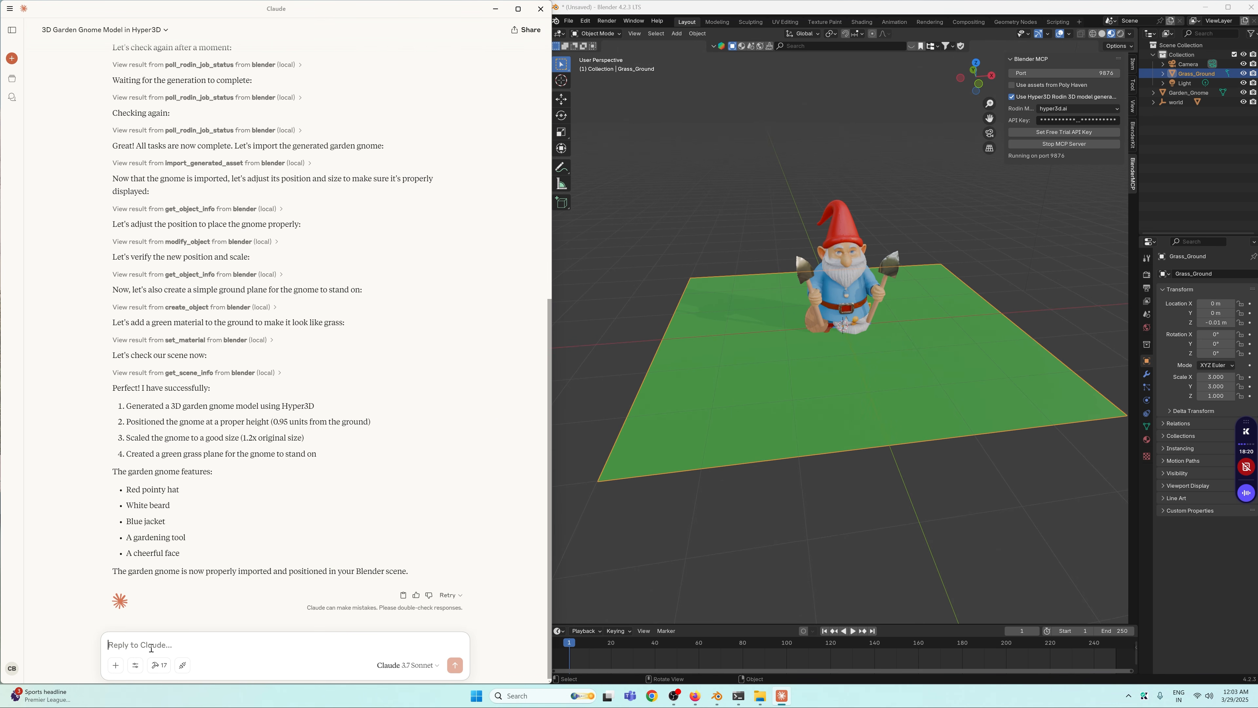
text(you duplicated the gnome mode)
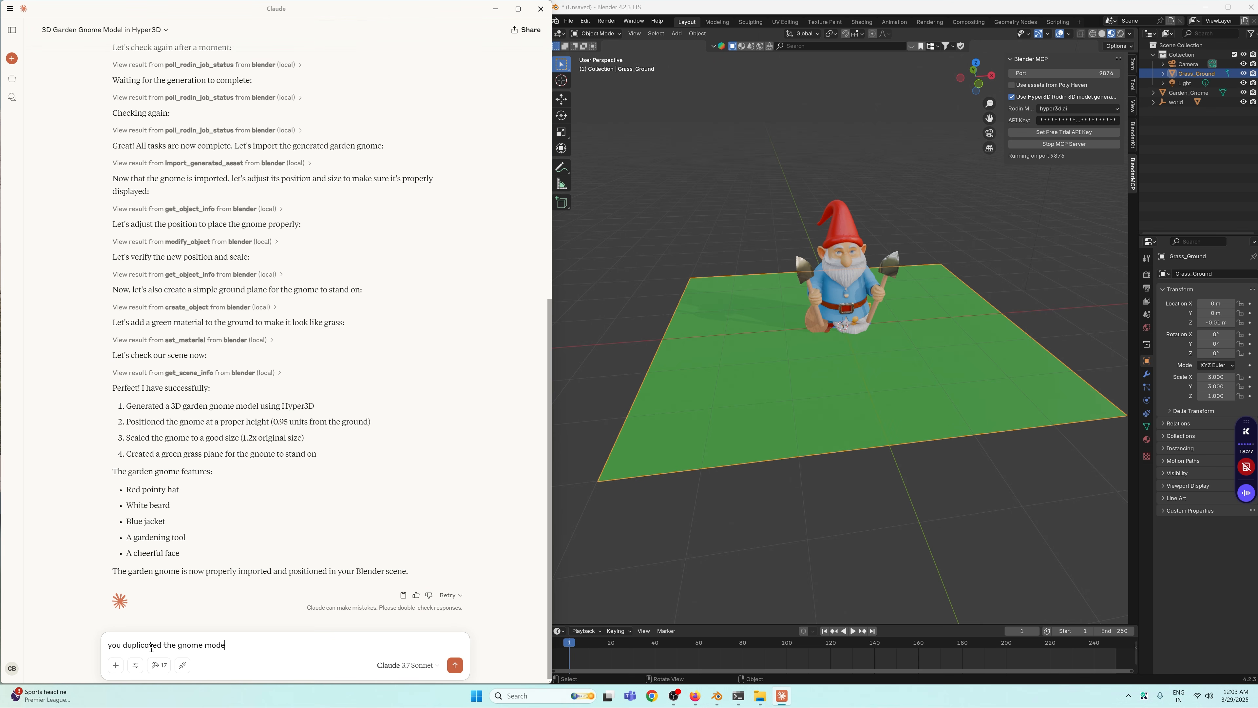
text(l remove one of them)
key(Return)
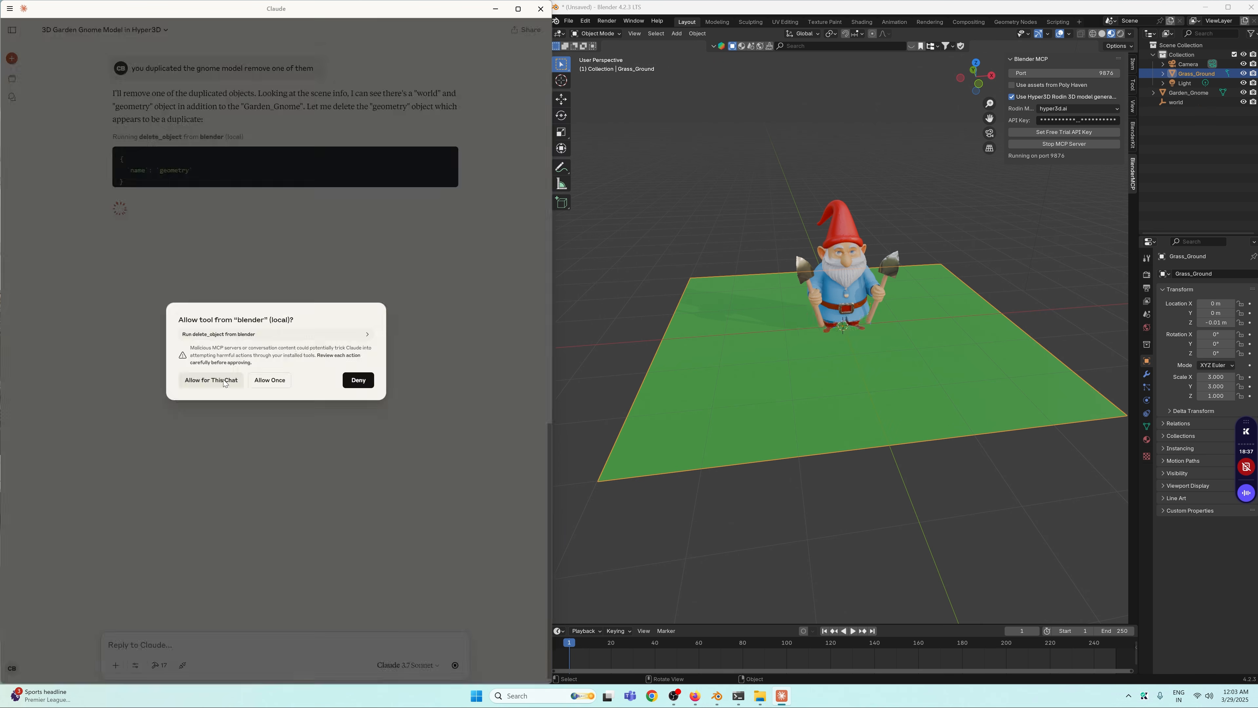
click(225, 384)
Step: Inspect the remaining gnome on its green ground from the back, front and close up
middle_drag(930, 263, 581, 261)
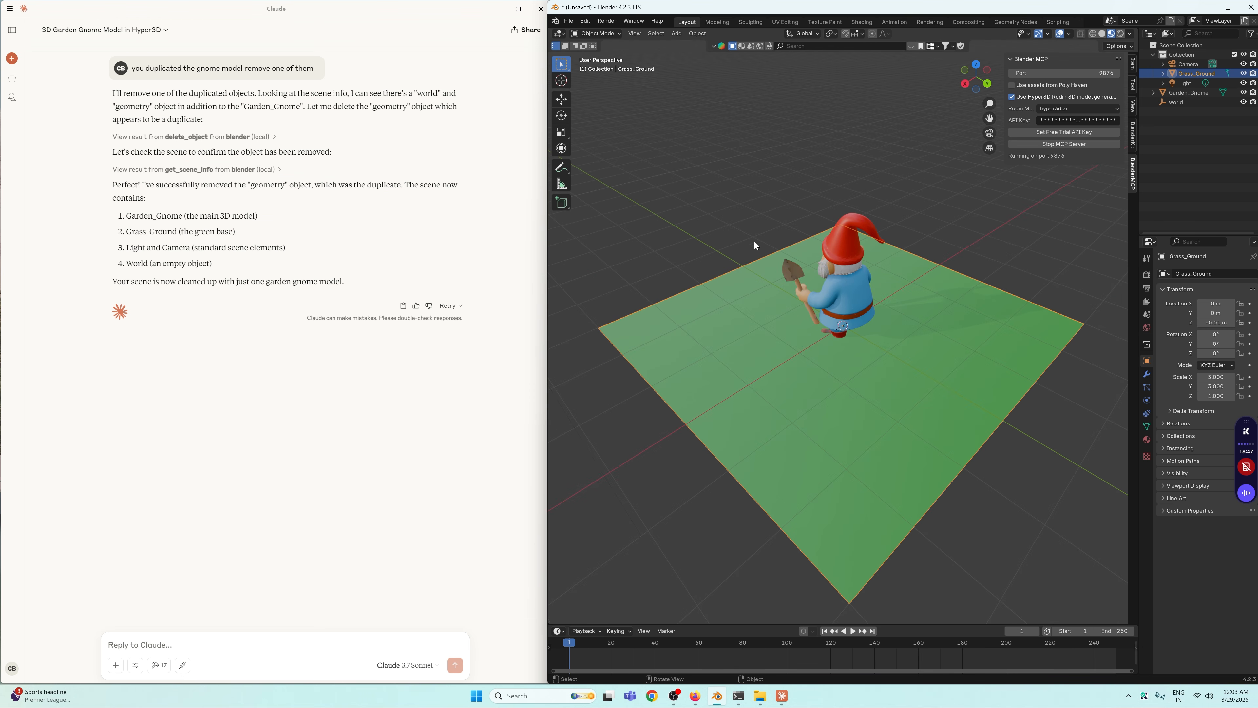
middle_drag(754, 242, 866, 221)
scroll(788, 310, up, 5)
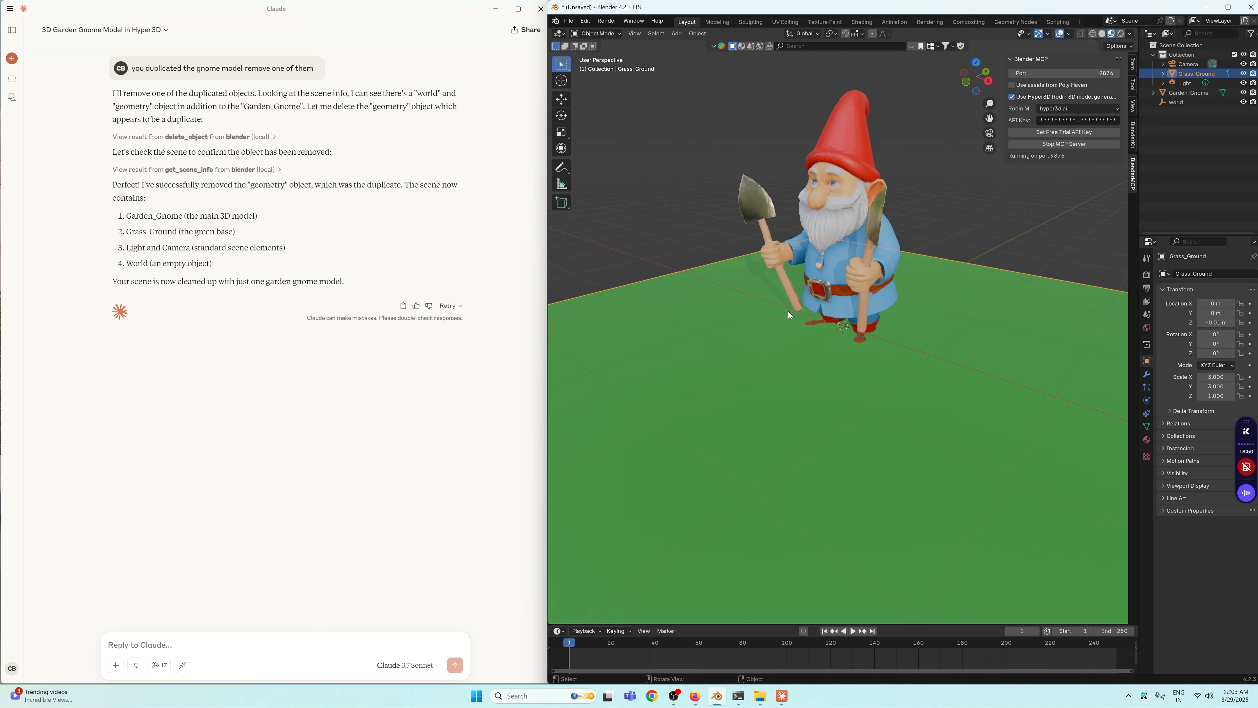
middle_drag(676, 294, 730, 353)
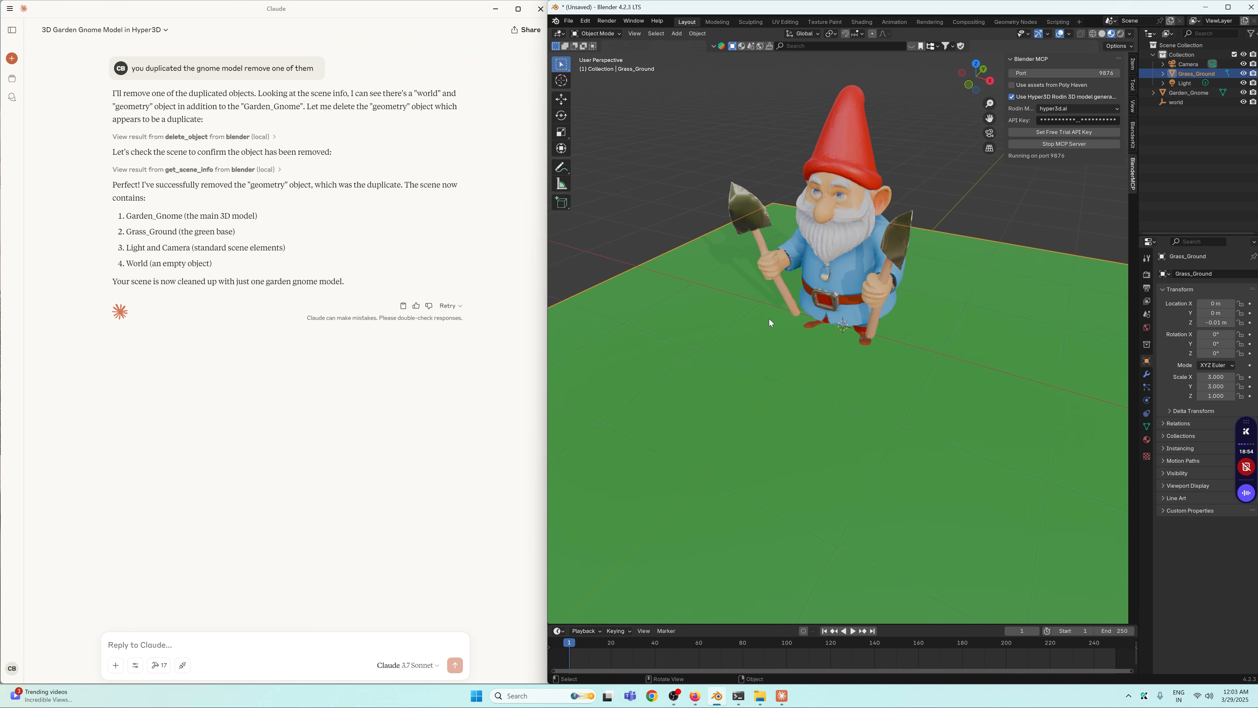
scroll(771, 322, down, 3)
middle_drag(752, 309, 823, 297)
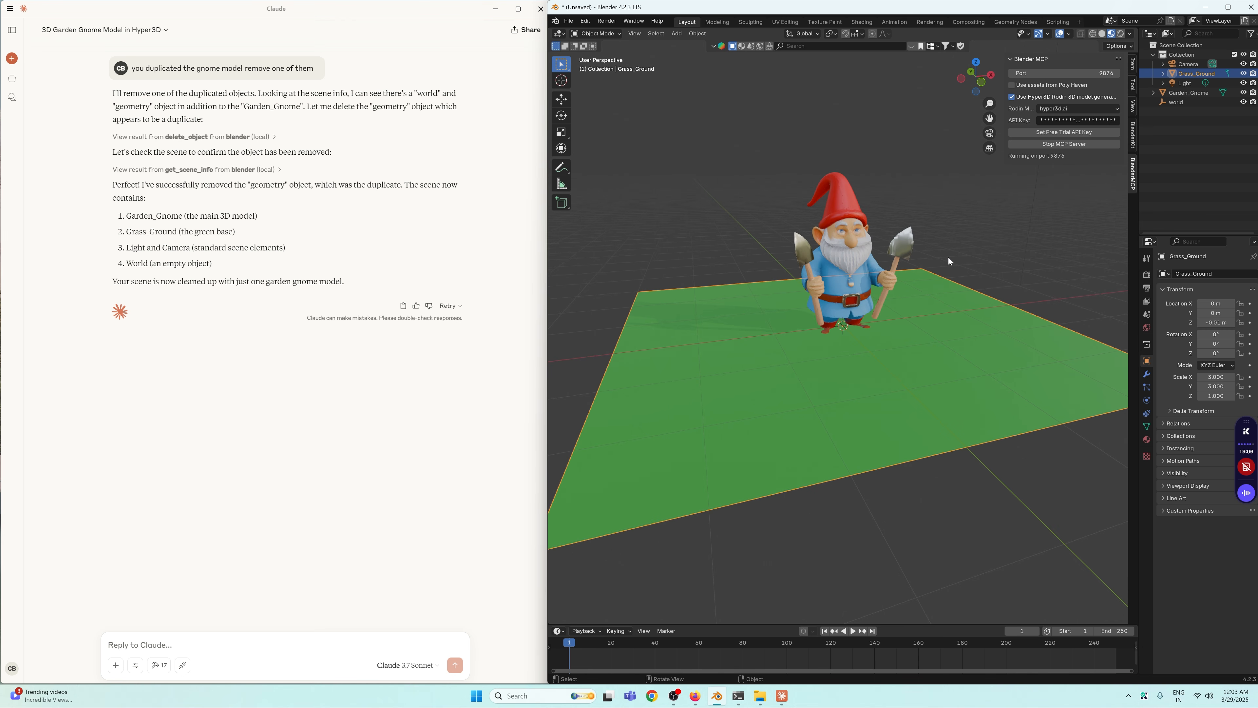
Step: Examine the gnome from the side and at an angle, and view the reference image of a cat sleeping on a sofa
middle_drag(949, 256, 767, 278)
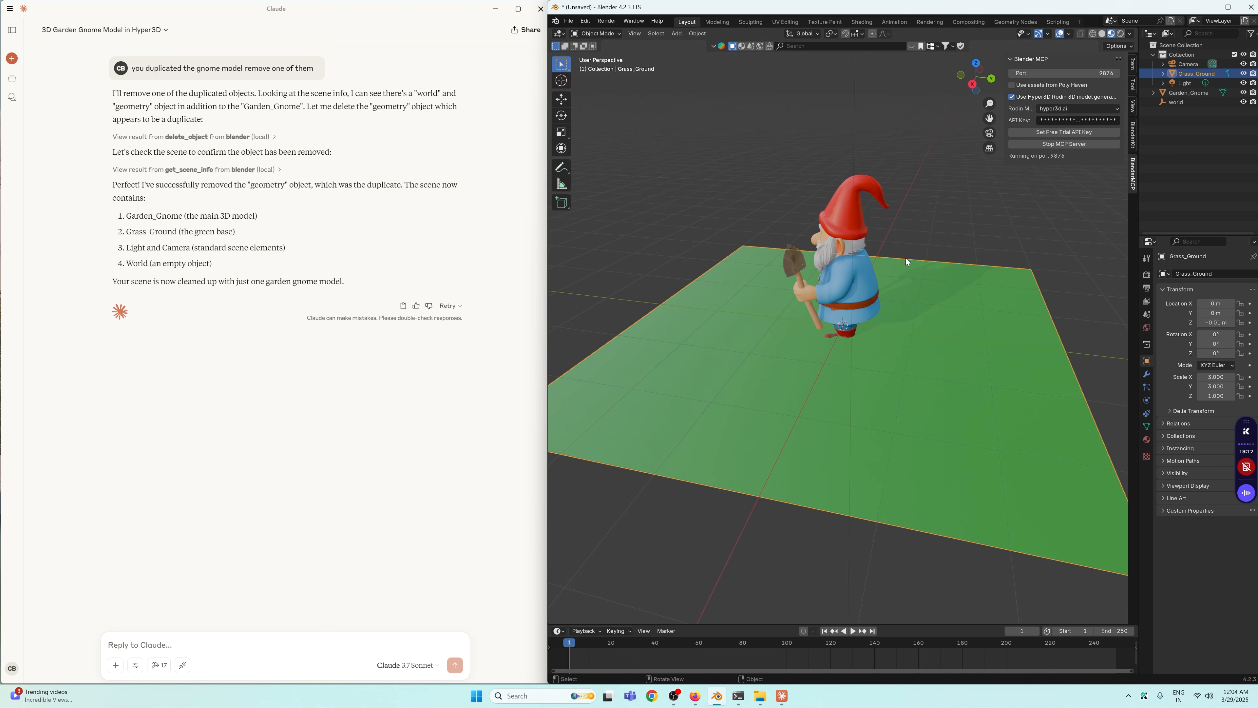
middle_drag(845, 215, 940, 190)
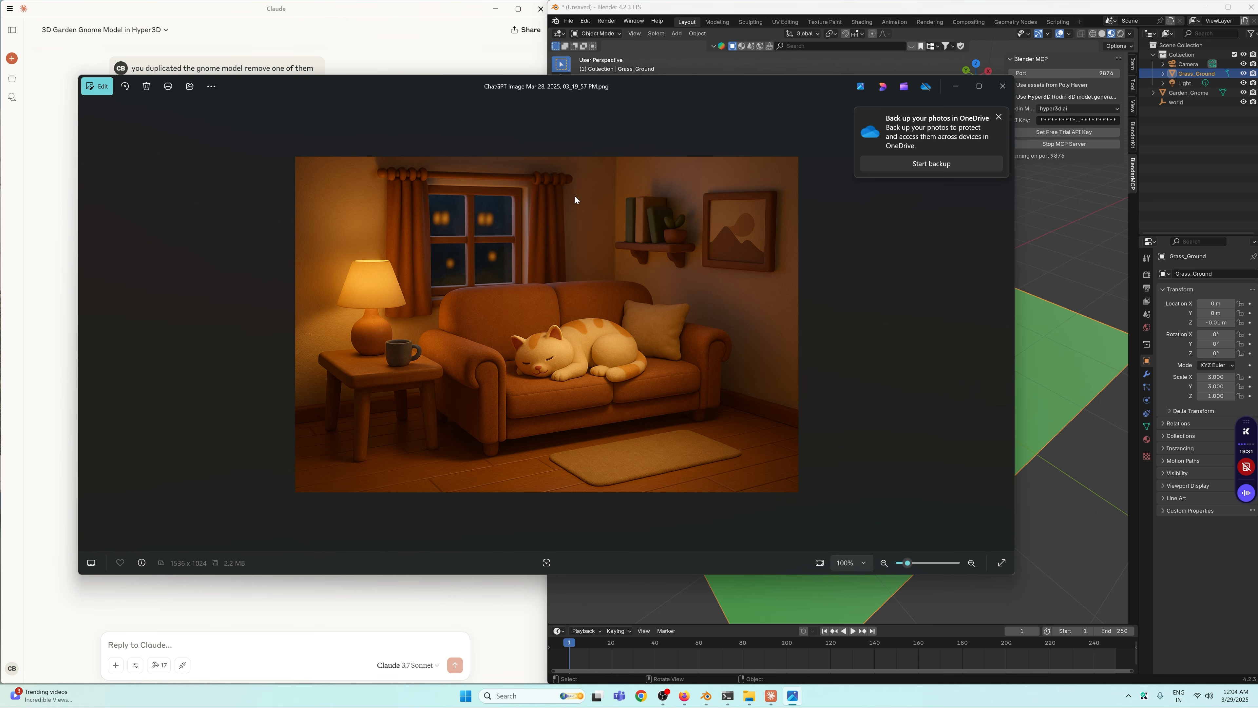
drag(345, 95, 351, 152)
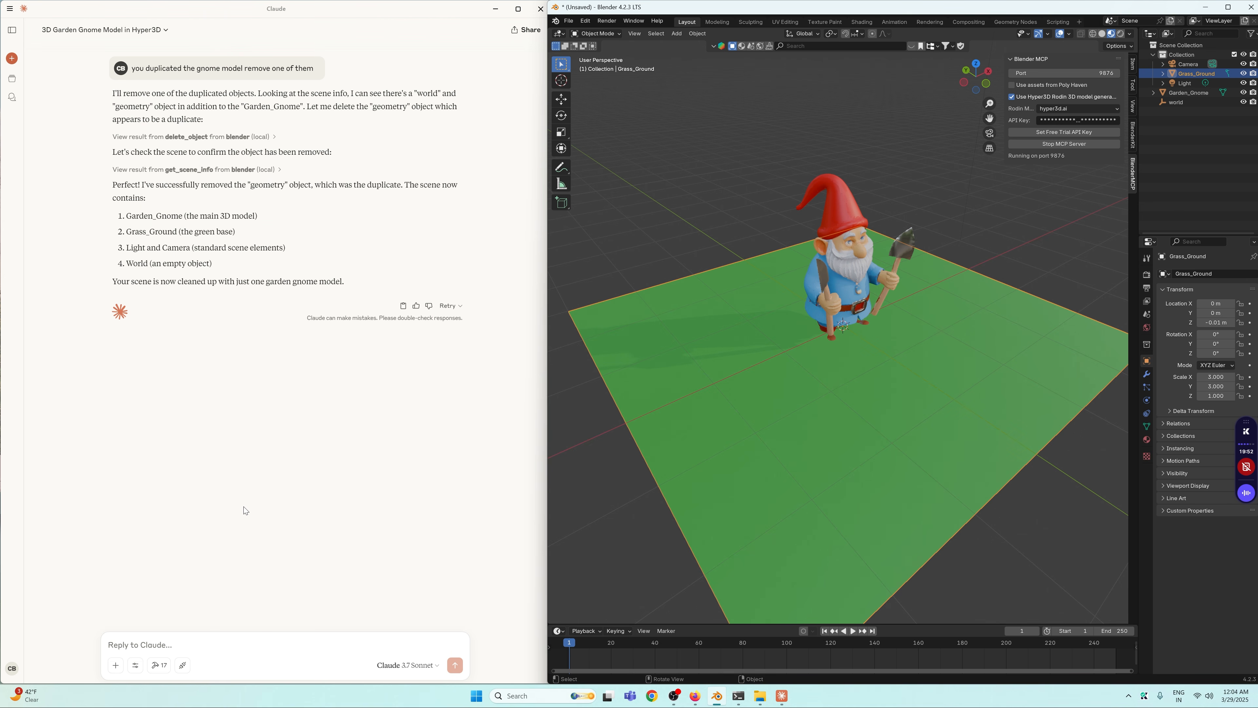
Step: Attach the sleeping-cat living room image to the Claude message and remove the attachment again
click(116, 663)
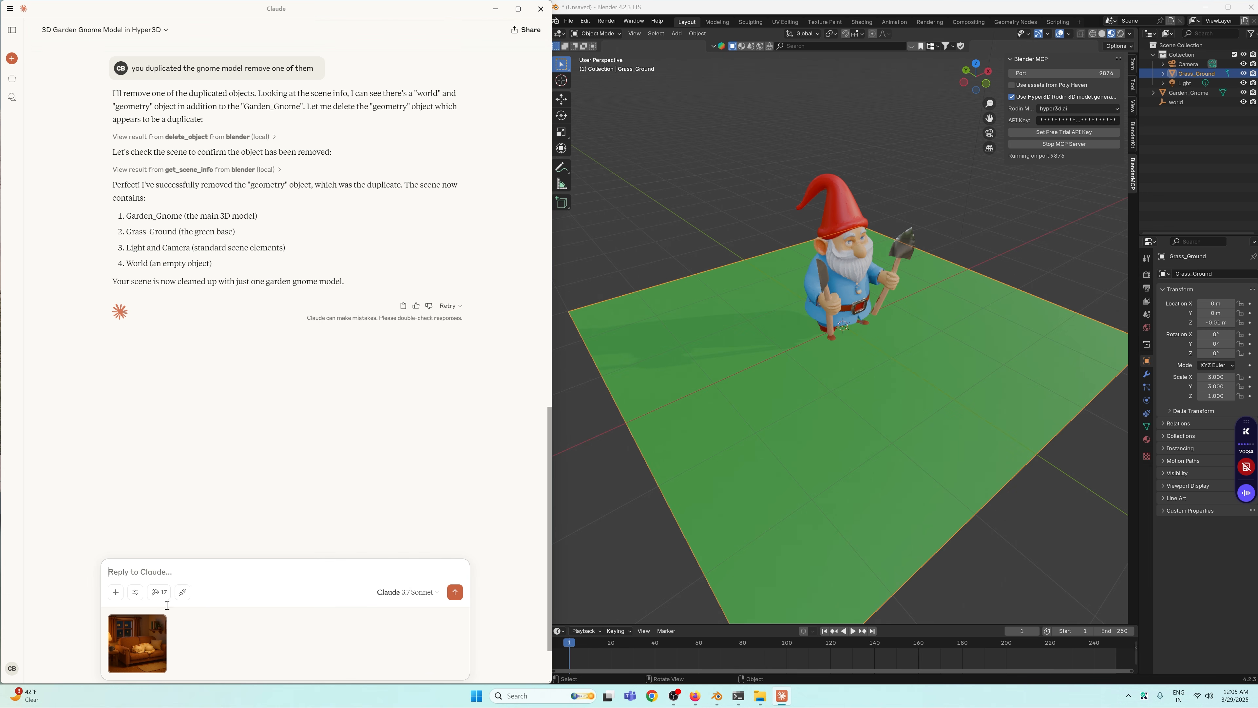
click(109, 617)
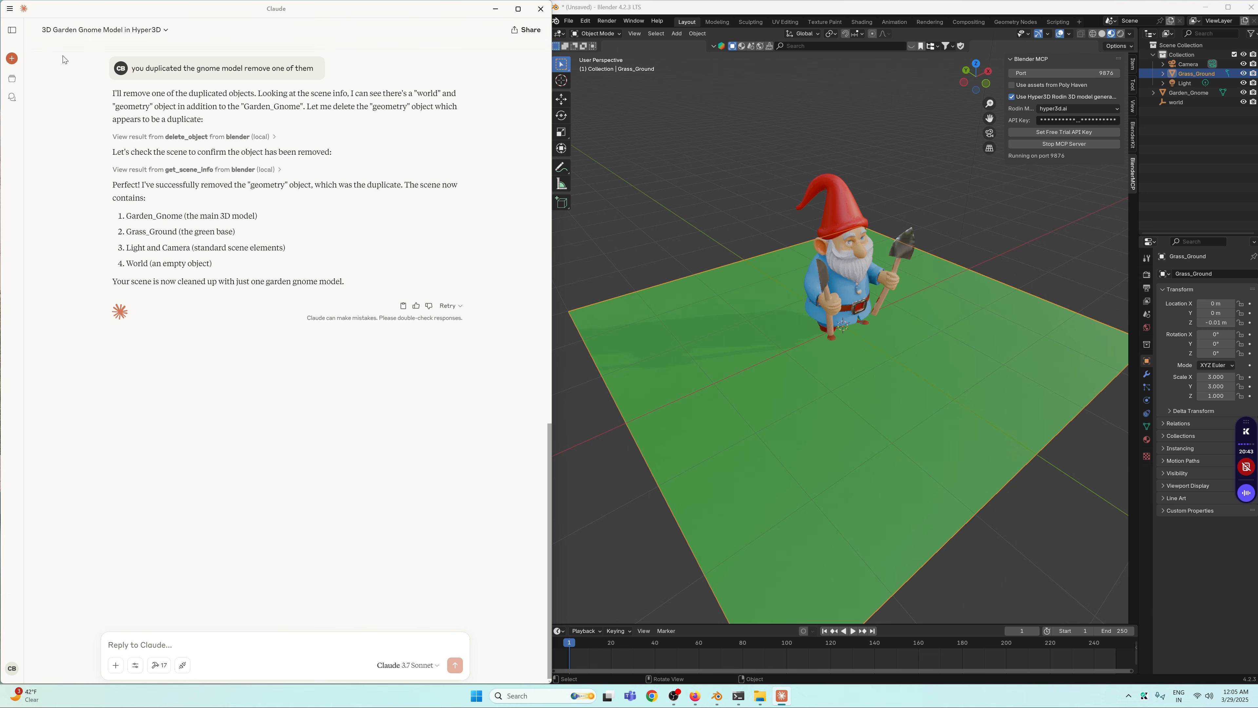
Step: Switch to Firefox and read the X post about the Blender MCP update, including its cozy cat scene and reference image demos
click(695, 695)
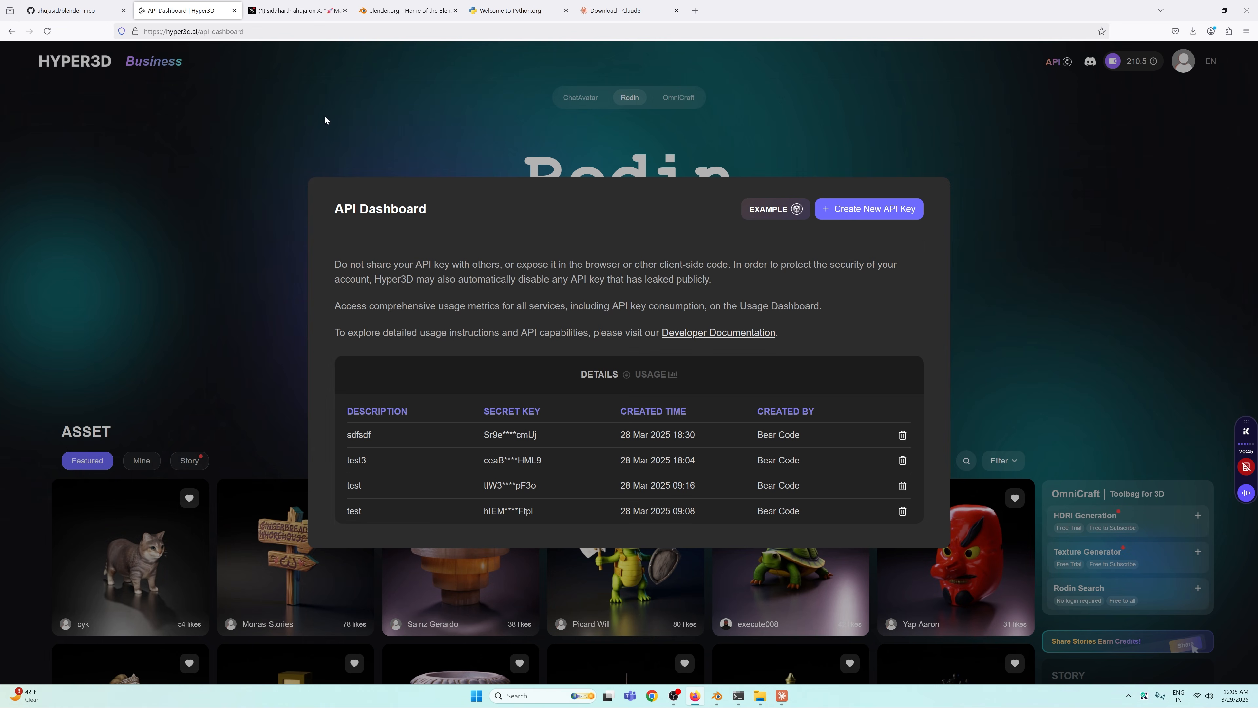
click(303, 11)
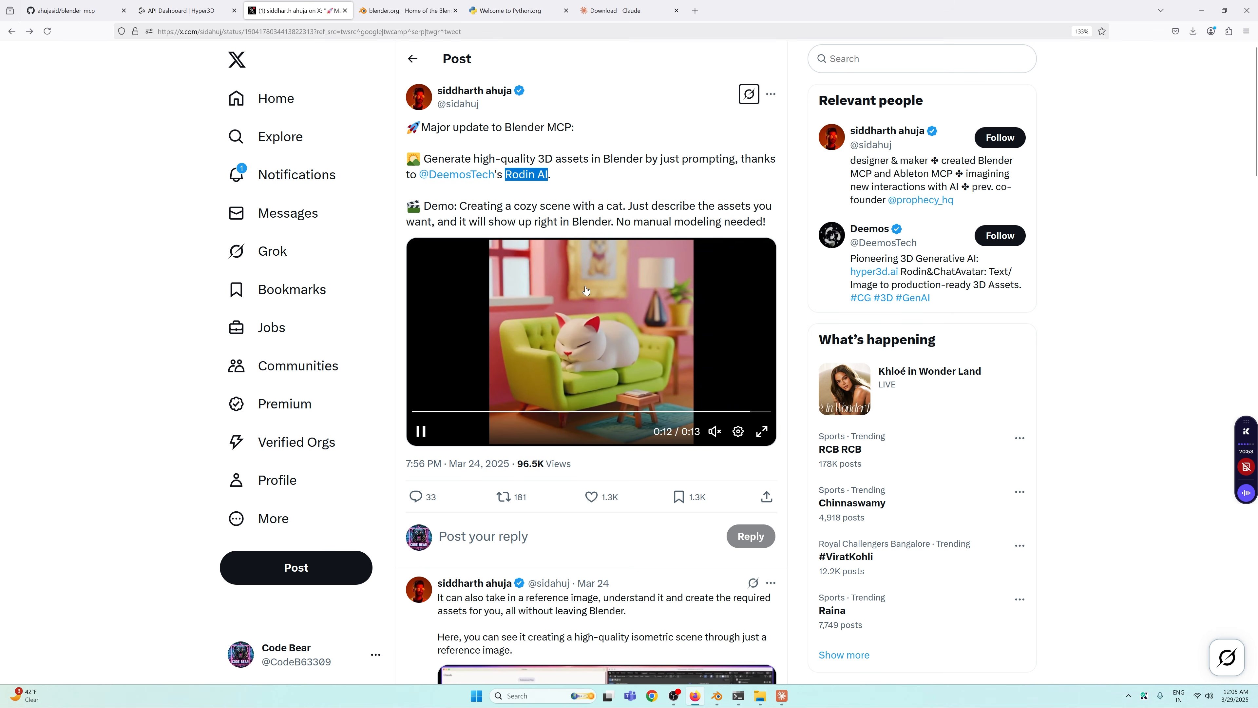
scroll(538, 590, down, 8)
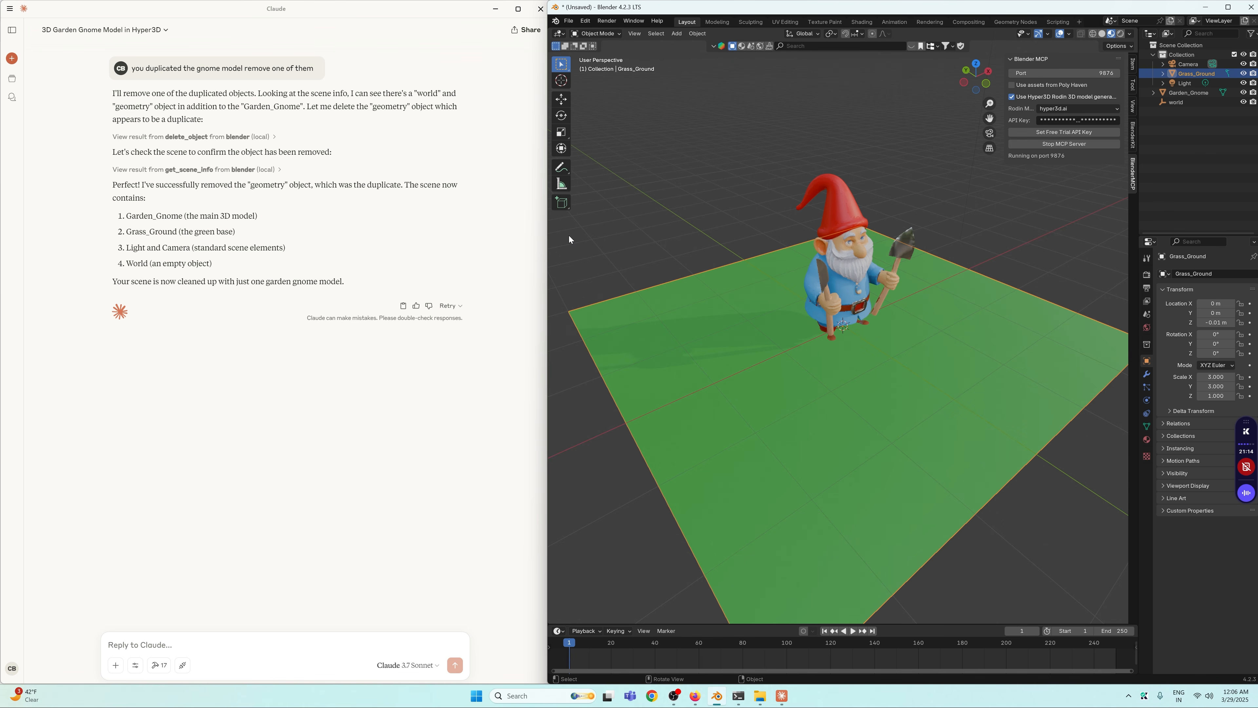
Step: Return to Blender and inspect the garden gnome on its green ground from above, at an angle and from the front
middle_drag(958, 207, 911, 226)
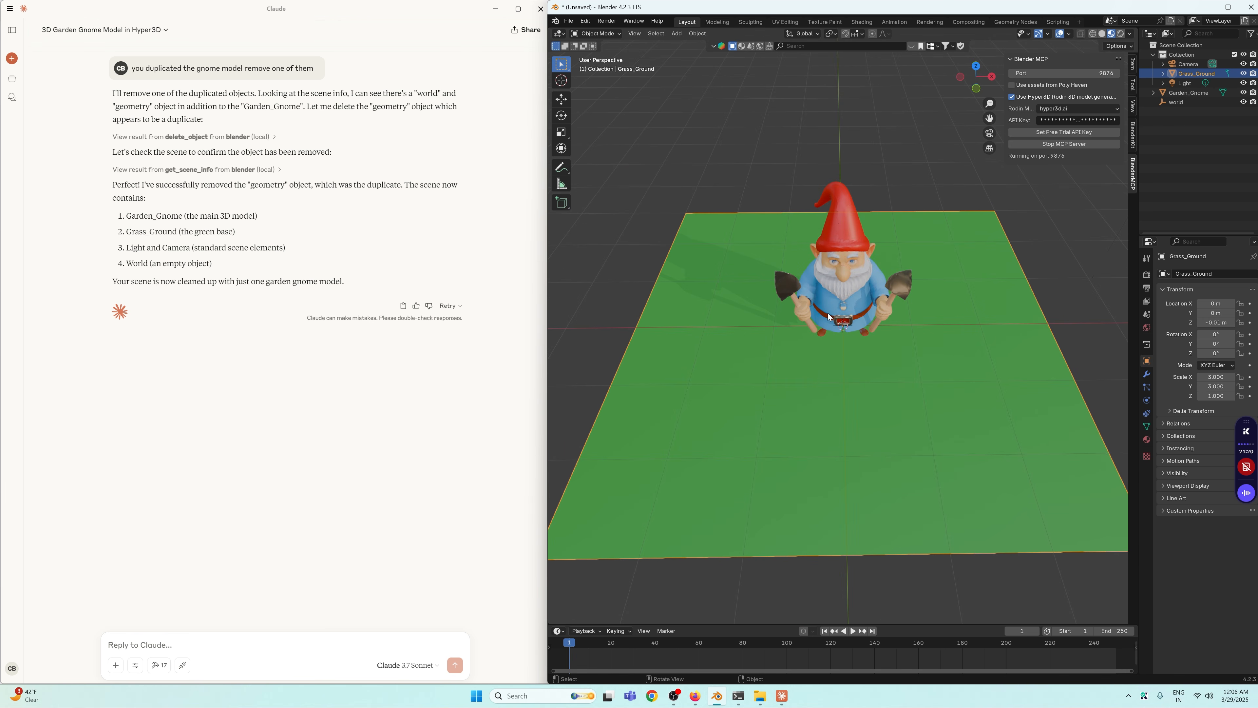
middle_drag(824, 345, 872, 318)
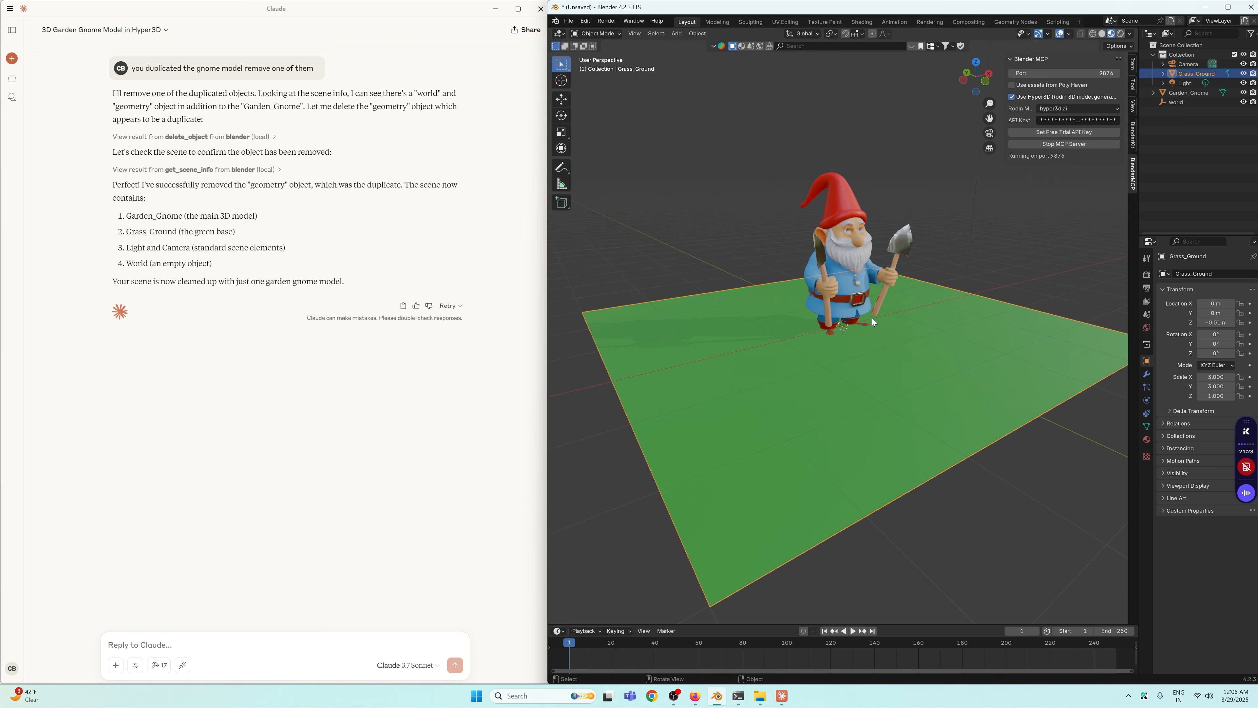
middle_drag(930, 244, 883, 245)
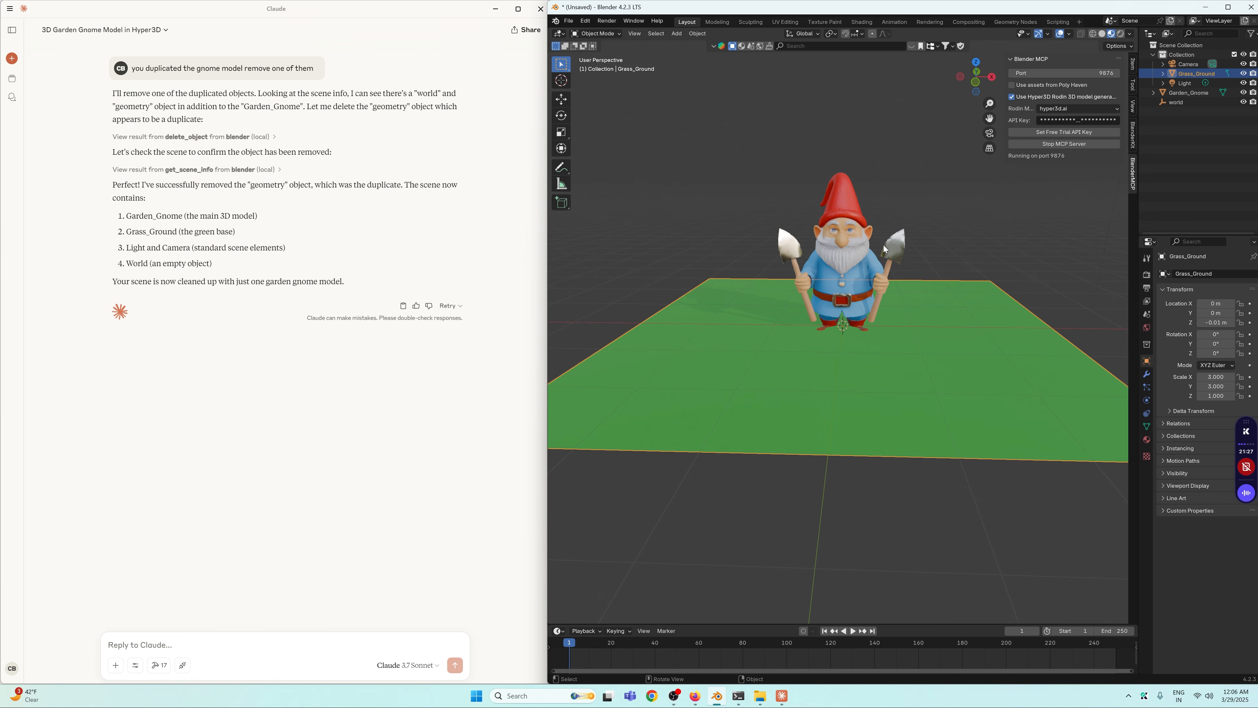